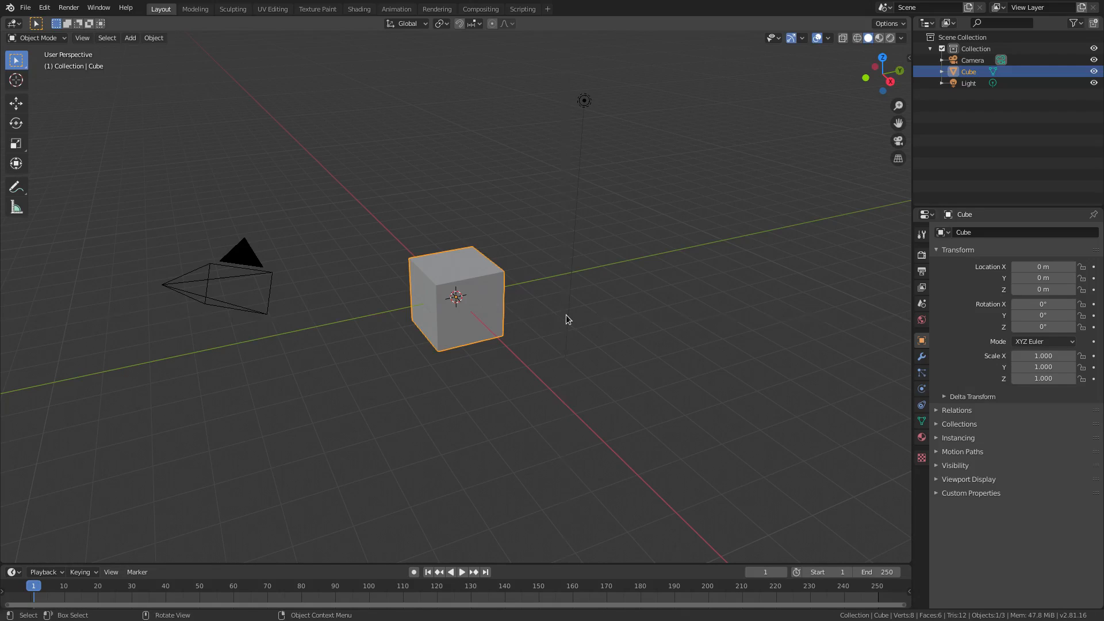
Delete the default cube and the light from the scene
{"action": "key", "text": "b"}
{"action": "left_click_drag", "start_coordinate": [355, 41], "coordinate": [669, 470]}
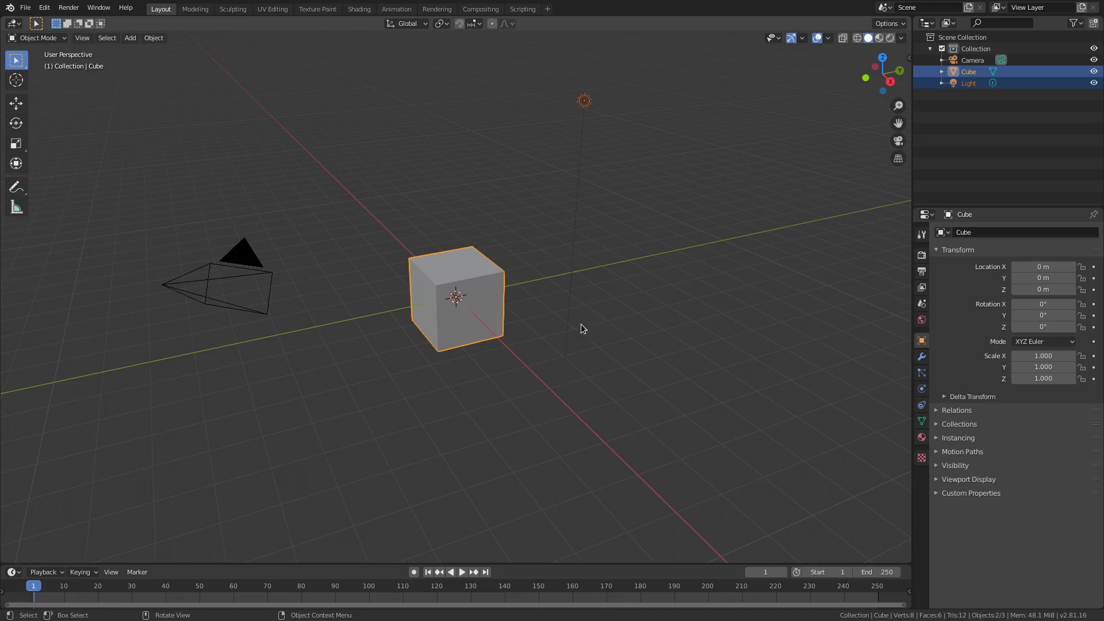
{"action": "key", "text": "Delete"}
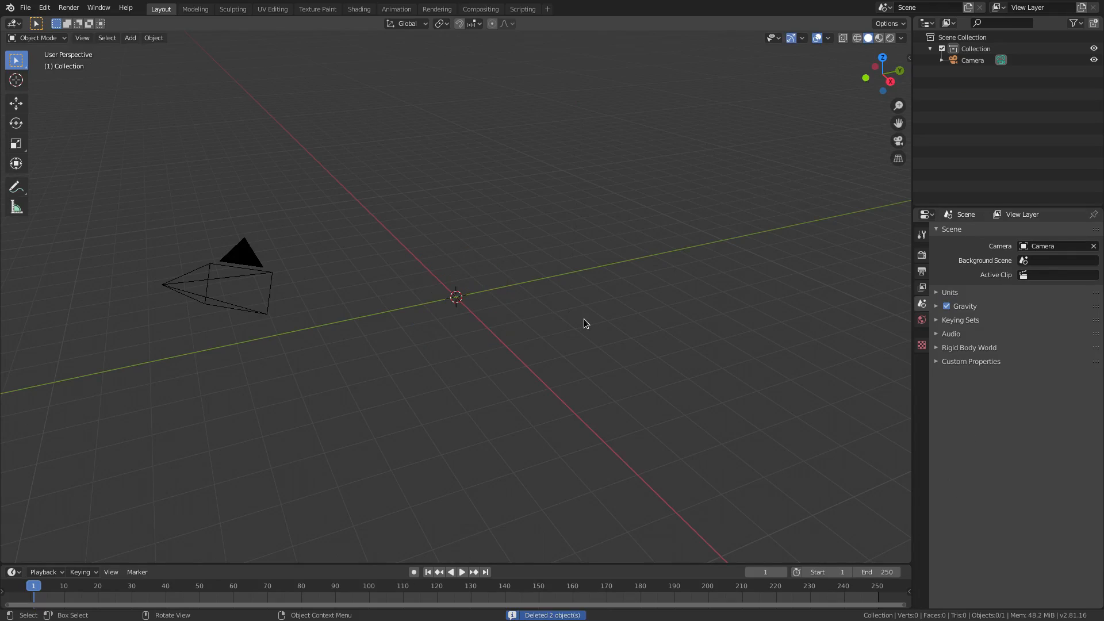
Clear the camera's location and rotation so it sits unrotated at the world origin
{"action": "left_click", "coordinate": [245, 259]}
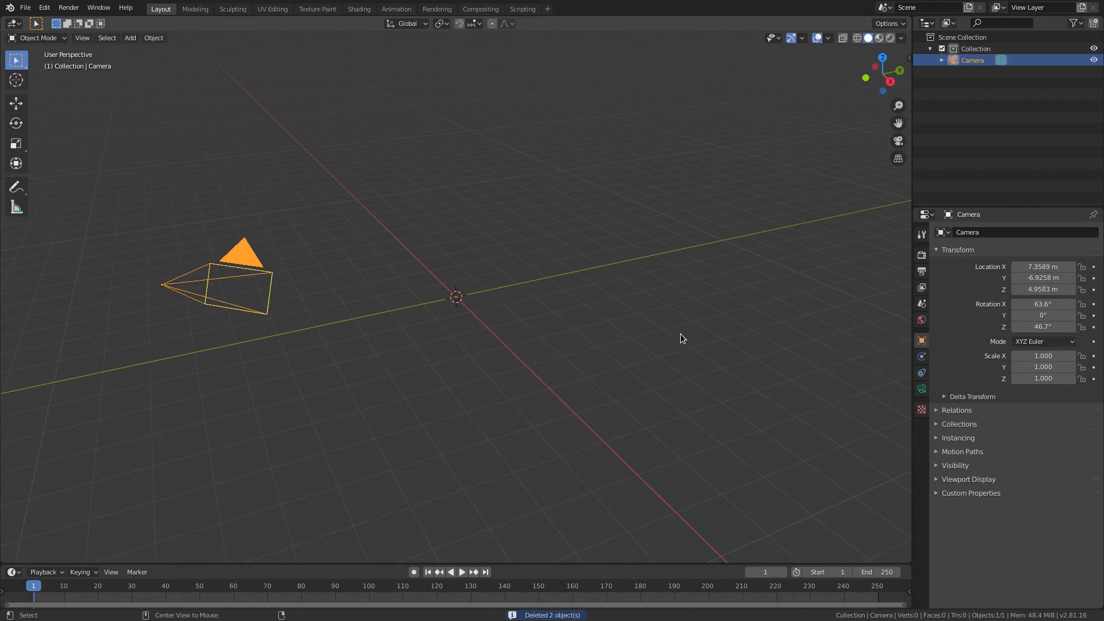
{"action": "key", "text": "alt+g"}
{"action": "key", "text": "alt+r"}
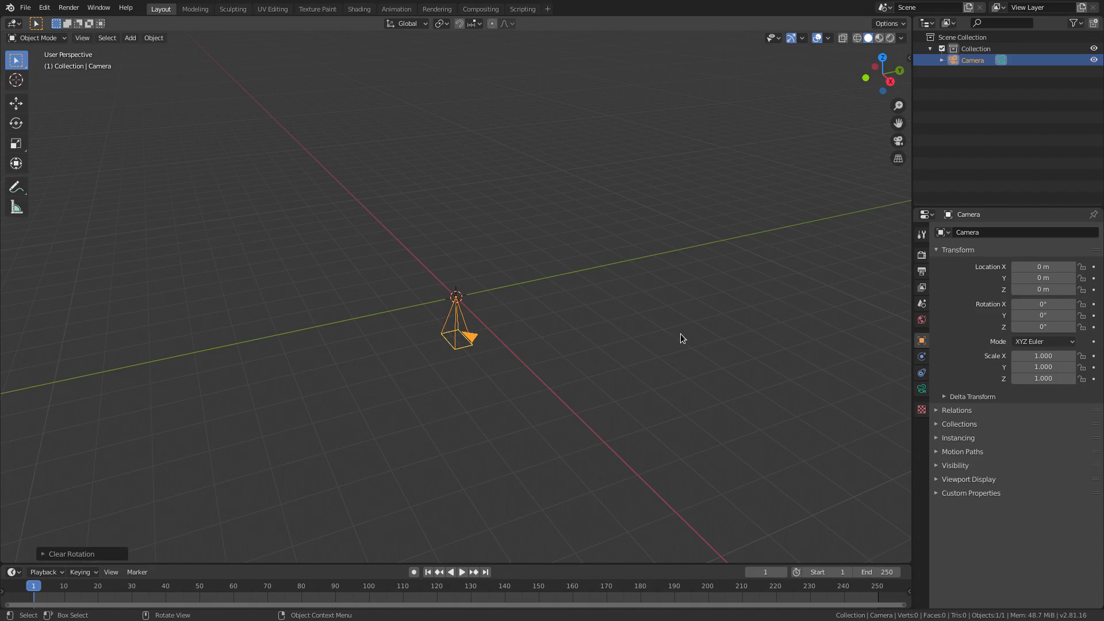
Rotate the camera 90° around the global X axis
{"action": "key", "text": "r"}
{"action": "key", "text": "x"}
{"action": "key", "text": "9"}
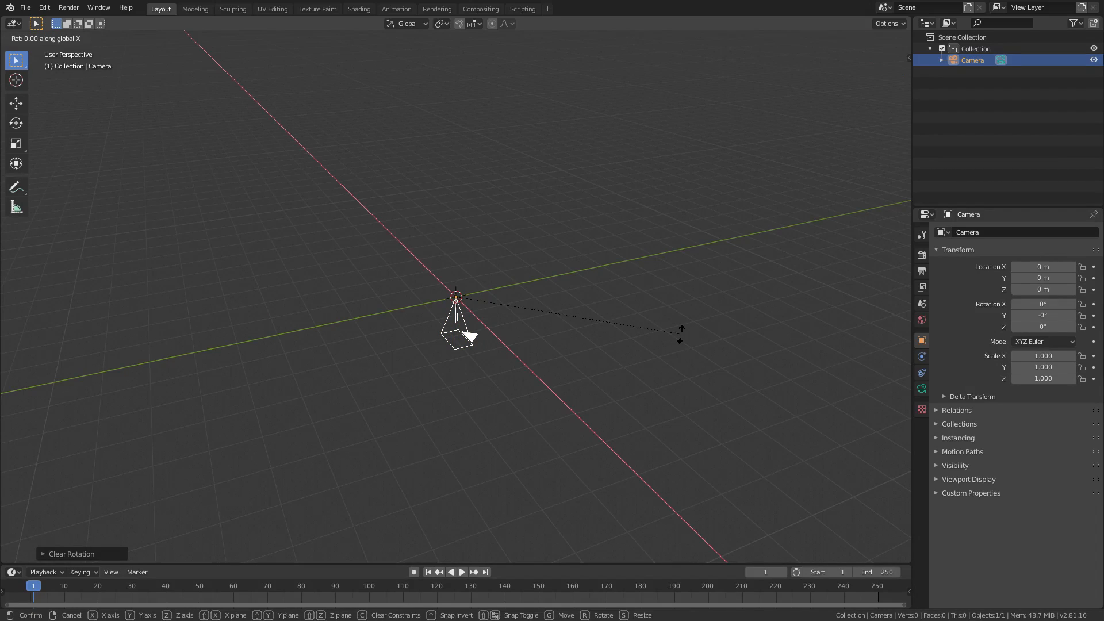
{"action": "key", "text": "0"}
{"action": "key", "text": "Return"}
Move the camera back along the Y axis to about -9.3 m and view the scene through it
{"action": "key", "text": "g"}
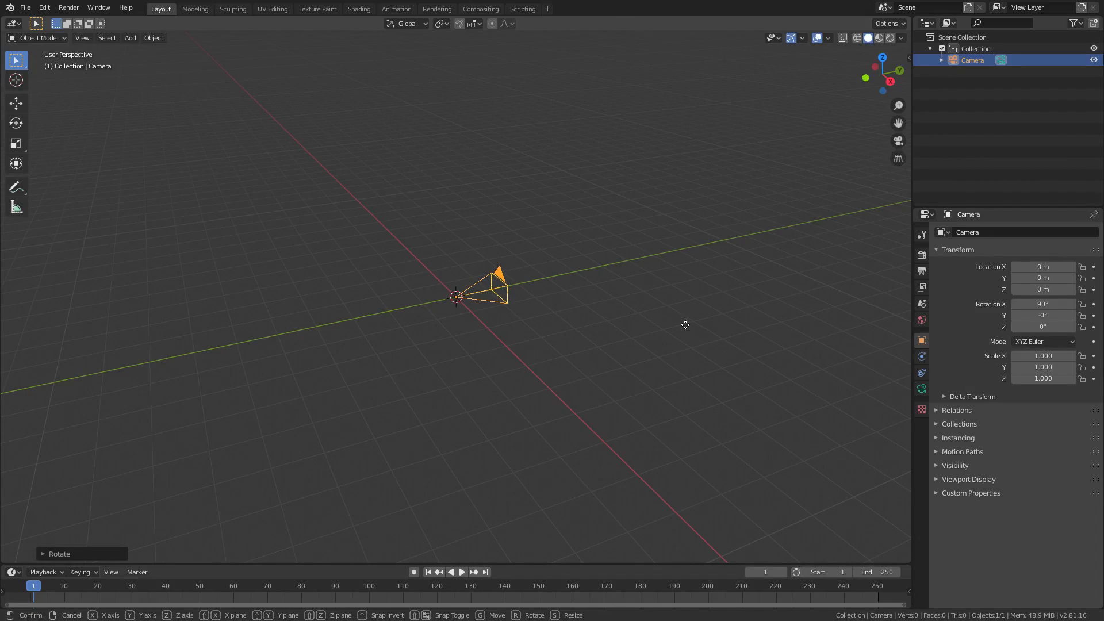
{"action": "key", "text": "y"}
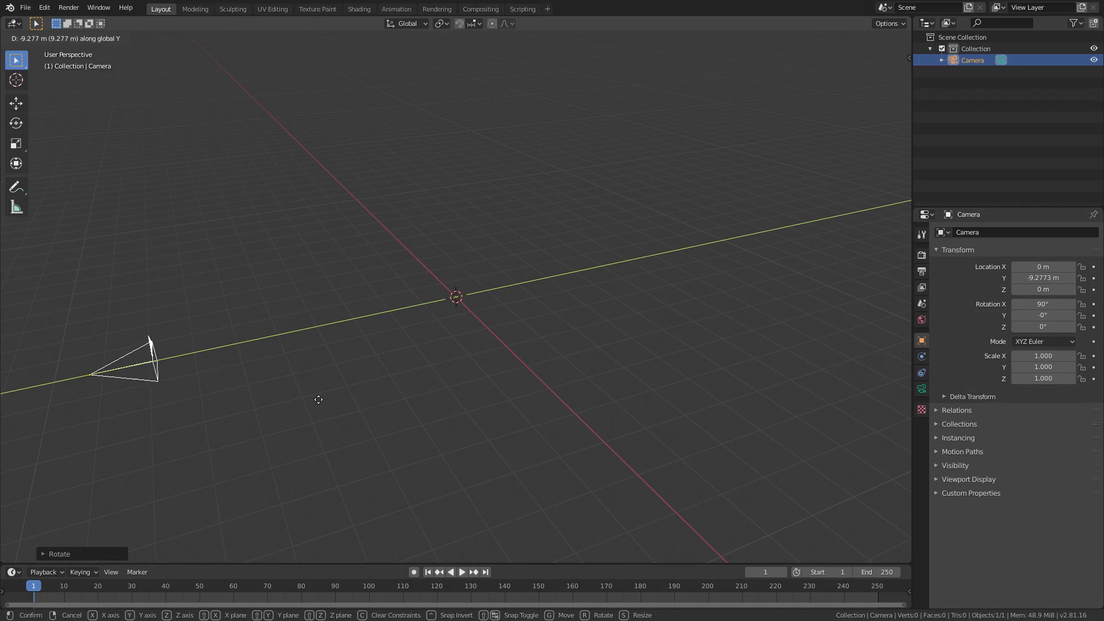
{"action": "left_click", "coordinate": [318, 396]}
{"action": "key", "text": "KP_0"}
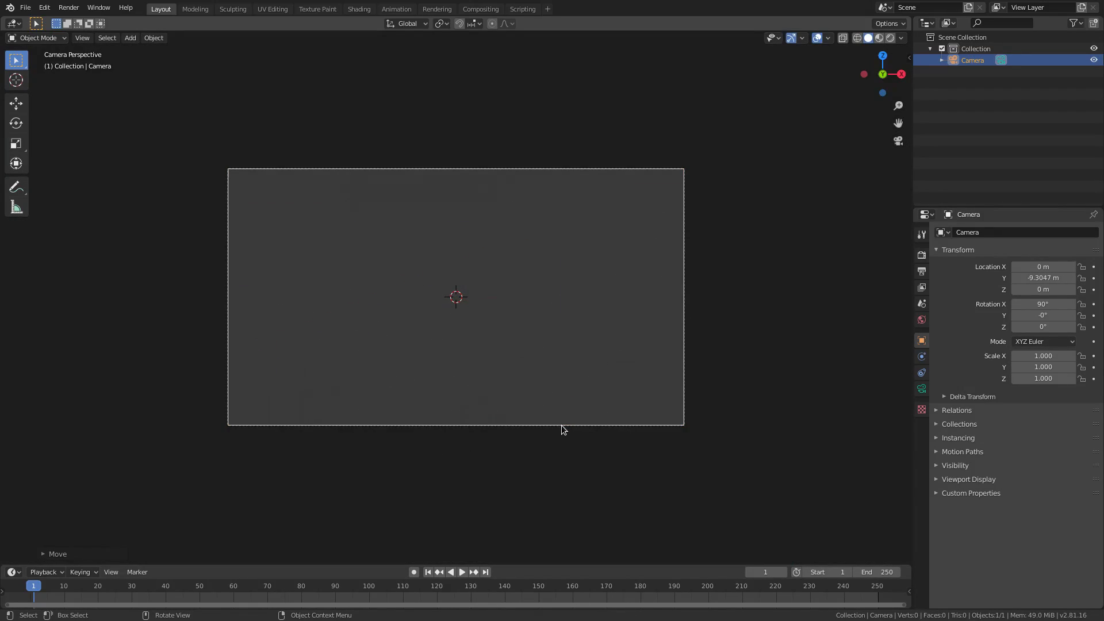
{"action": "left_click", "coordinate": [562, 428]}
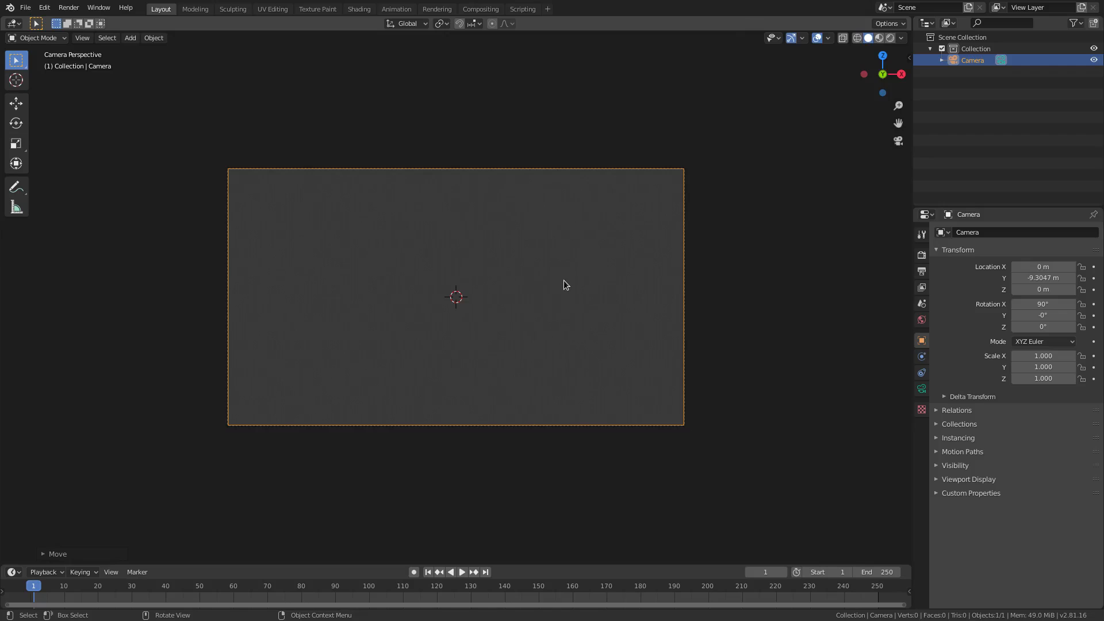
Add a cube mesh at the world origin in front of the camera
{"action": "key", "text": "shift+a"}
{"action": "mouse_move", "coordinate": [551, 246]}
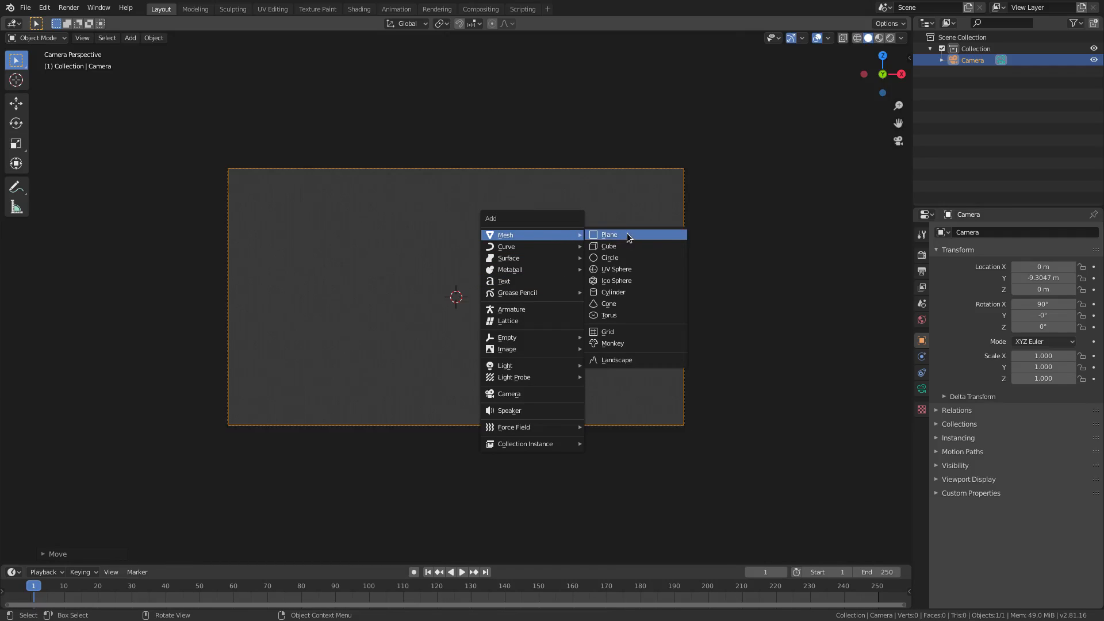
{"action": "left_click", "coordinate": [631, 243]}
{"action": "middle_click_drag", "start_coordinate": [632, 244], "coordinate": [613, 394]}
{"action": "scroll", "coordinate": [680, 381], "scroll_direction": "down", "scroll_amount": 4}
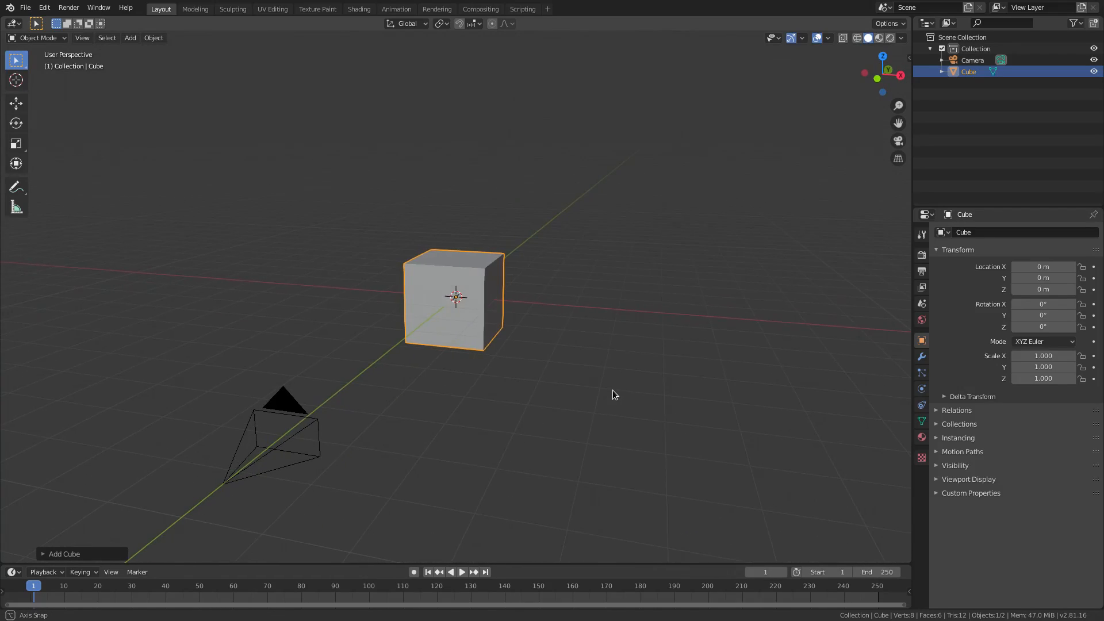
Add a plane mesh at the origin and stand it upright by rotating it 90° around X
{"action": "key", "text": "KP_0"}
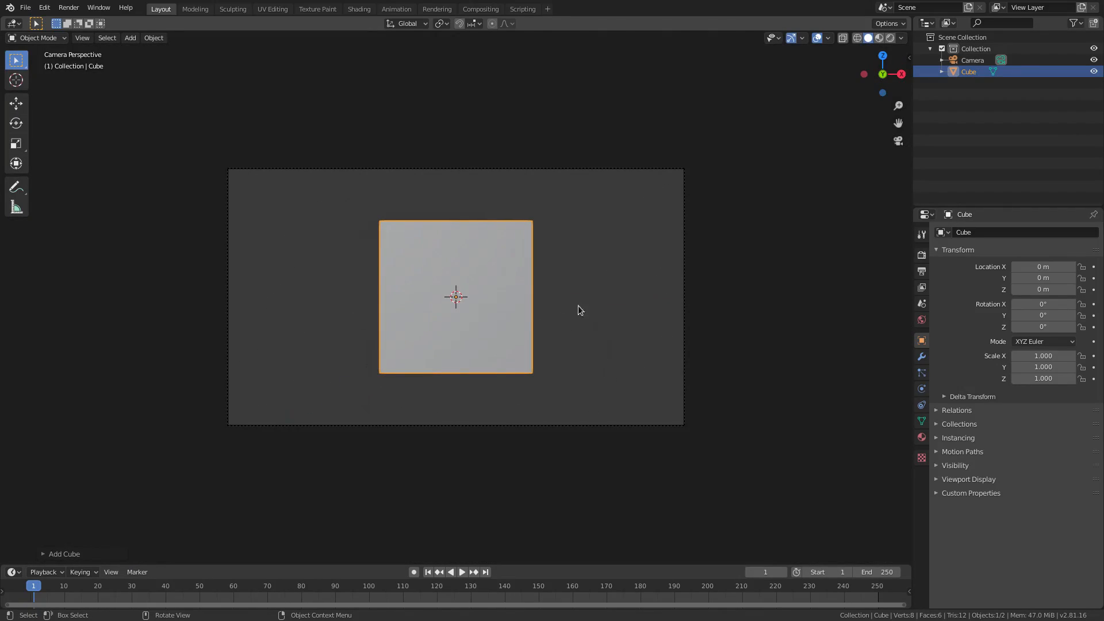
{"action": "key", "text": "shift+a"}
{"action": "mouse_move", "coordinate": [483, 237]}
{"action": "left_click", "coordinate": [554, 237]}
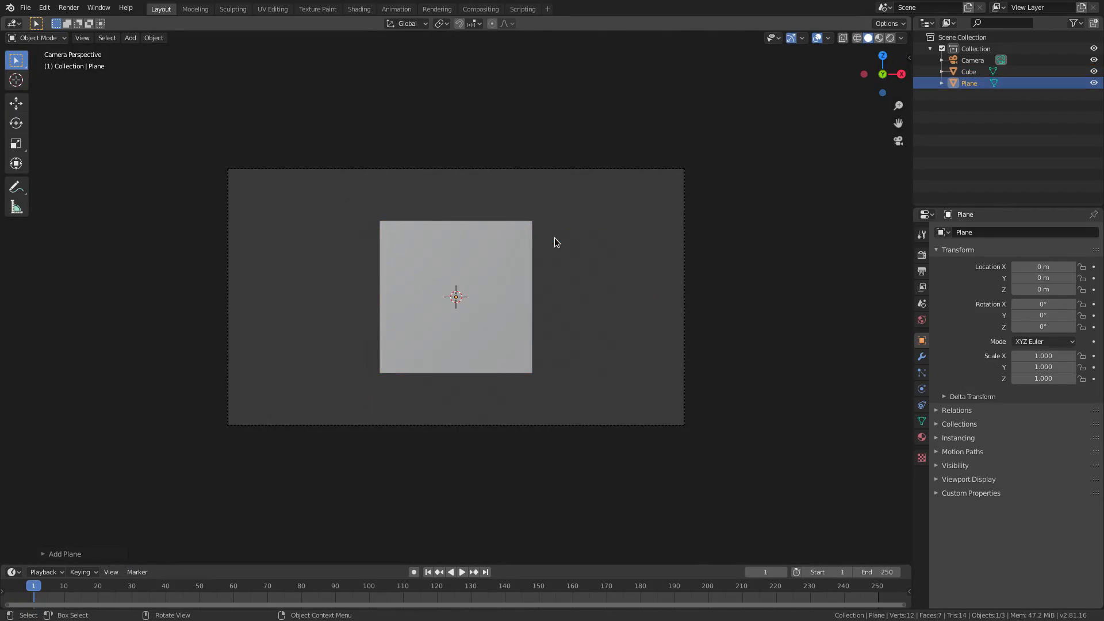
{"action": "type", "text": "rx"}
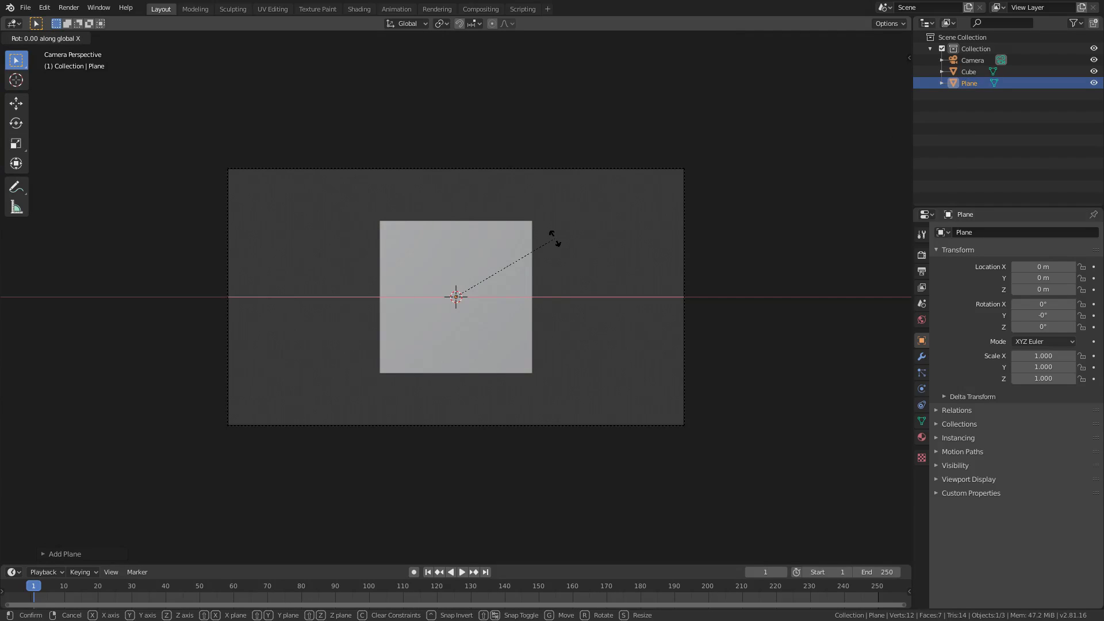
{"action": "type", "text": "90"}
{"action": "key", "text": "Return"}
Scale the upright plane uniformly to about 5.94 so it fills the camera view
{"action": "key", "text": "KP_0"}
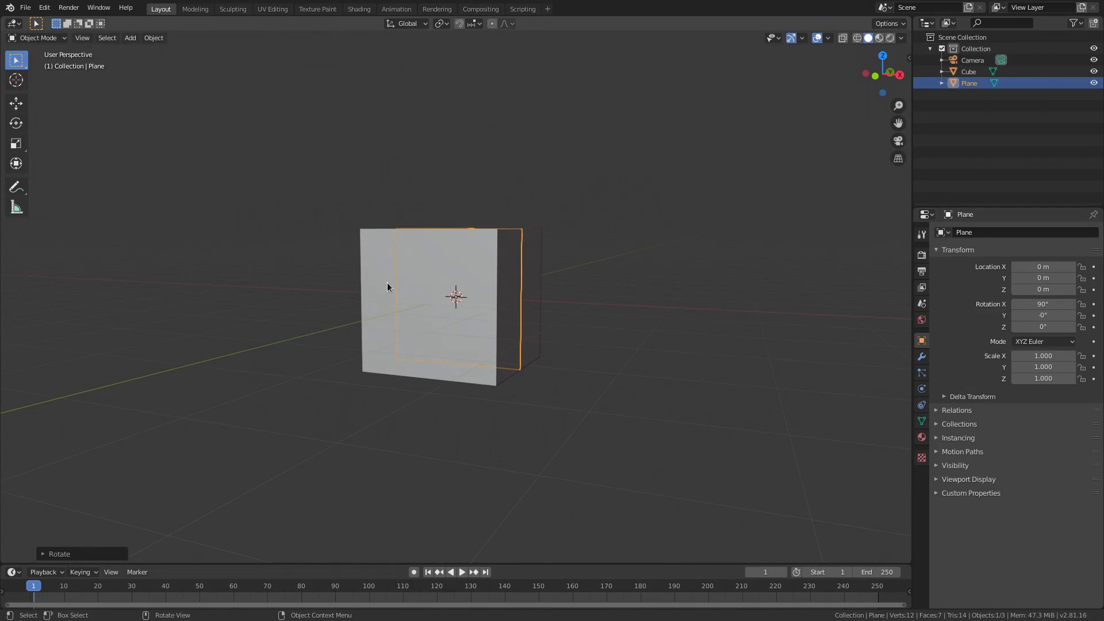
{"action": "key", "text": "s"}
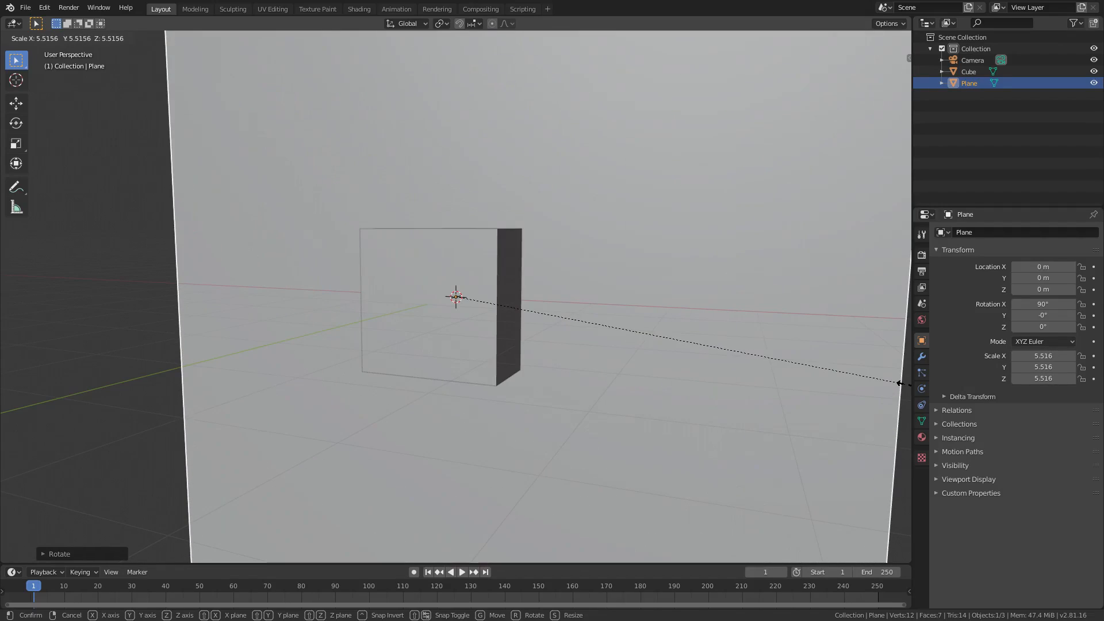
{"action": "left_click", "coordinate": [38, 394]}
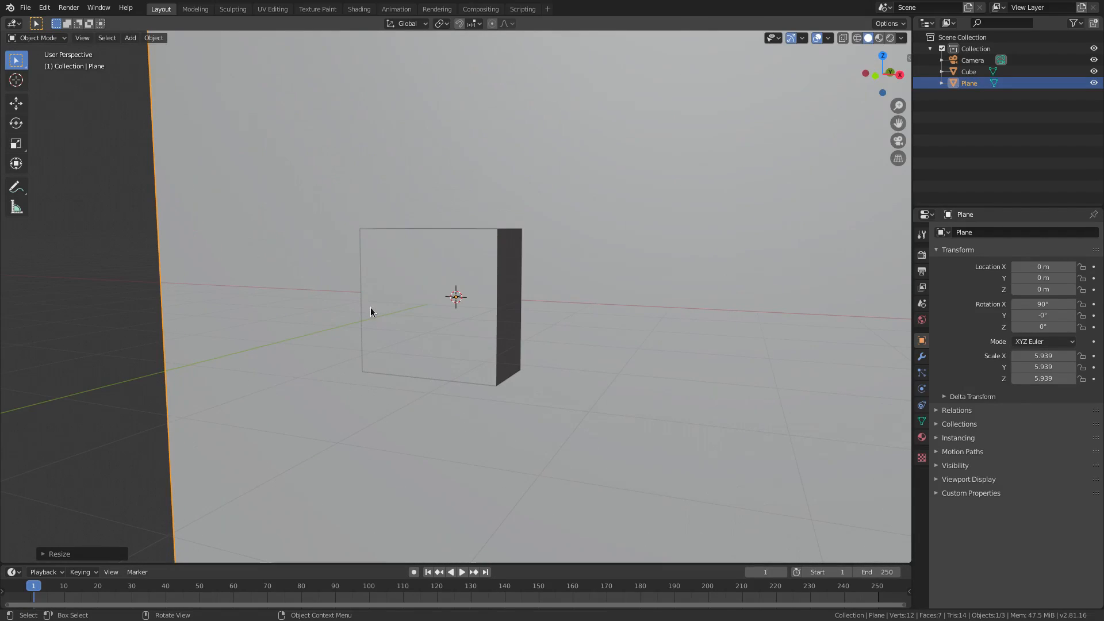
{"action": "key", "text": "KP_0"}
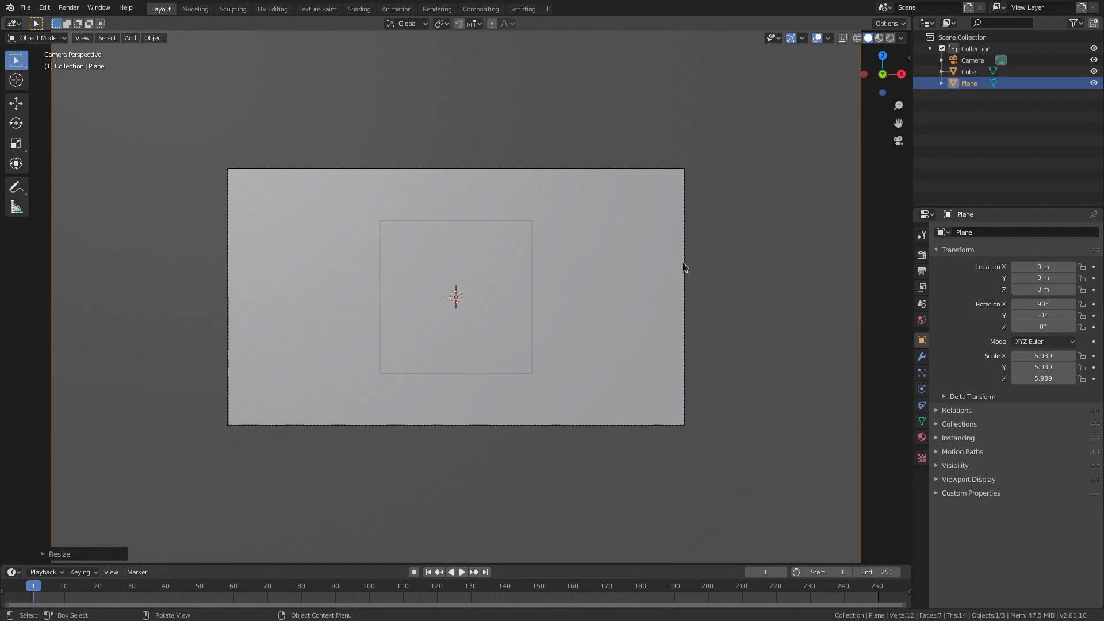
Move the camera back along its local Z axis to about -15.64 m on Y
{"action": "left_click", "coordinate": [683, 237]}
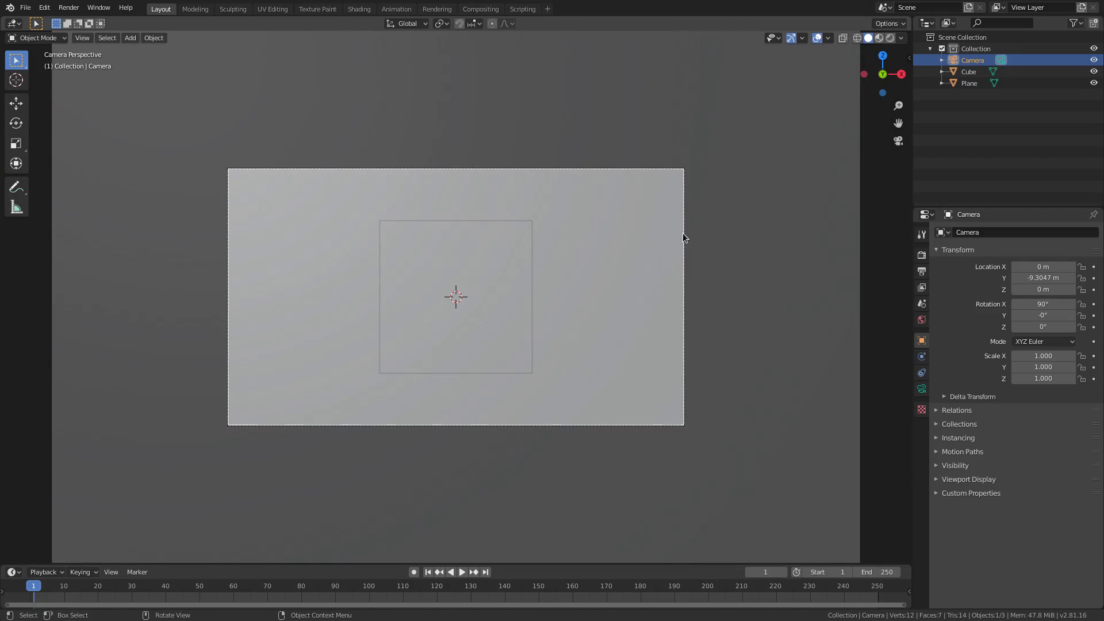
{"action": "key", "text": "g"}
{"action": "key", "text": "z"}
{"action": "key", "text": "z"}
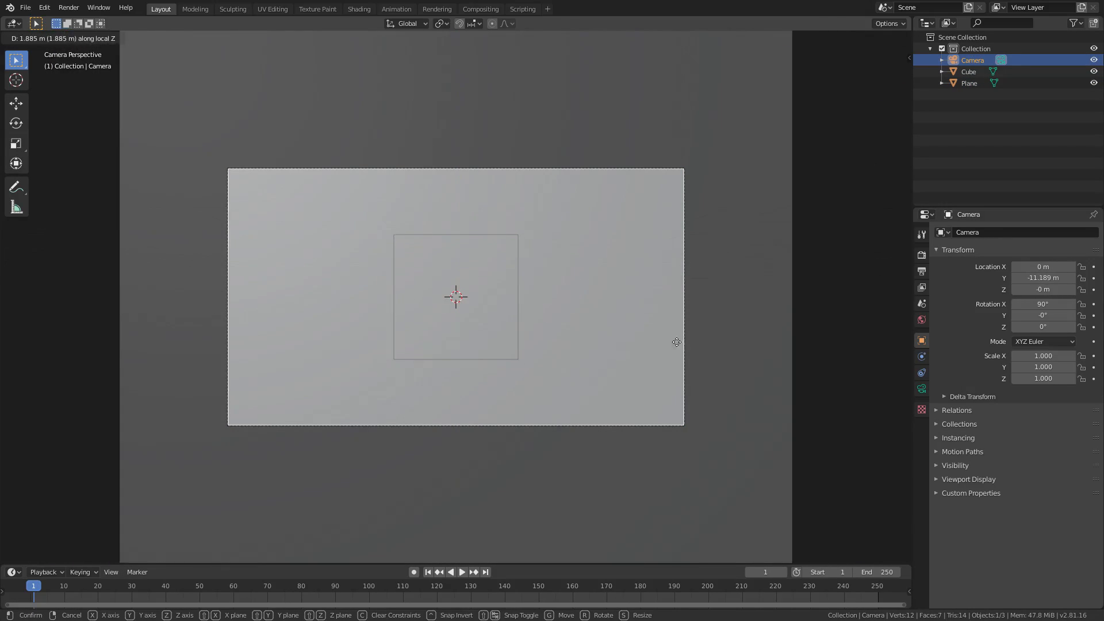
{"action": "left_click", "coordinate": [683, 395]}
Scale the cube into a tall box of about 1.66 on X, 1.43 on Y and 2.36 on Z
{"action": "scroll", "coordinate": [630, 365], "scroll_direction": "up", "scroll_amount": 2}
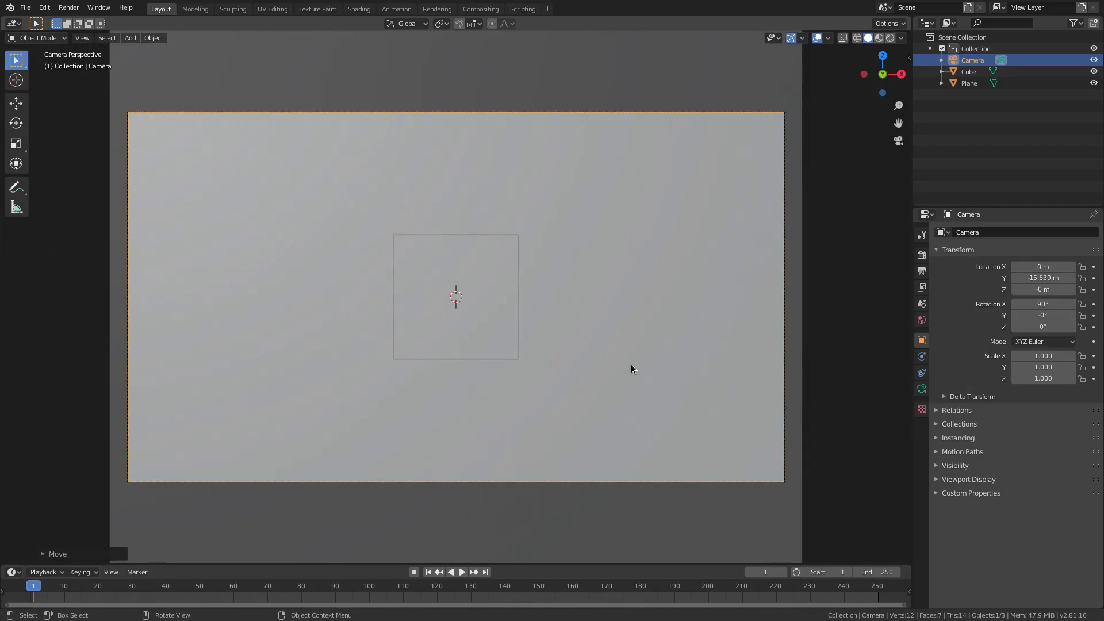
{"action": "scroll", "coordinate": [630, 364], "scroll_direction": "down", "scroll_amount": 1}
{"action": "left_click", "coordinate": [479, 266]}
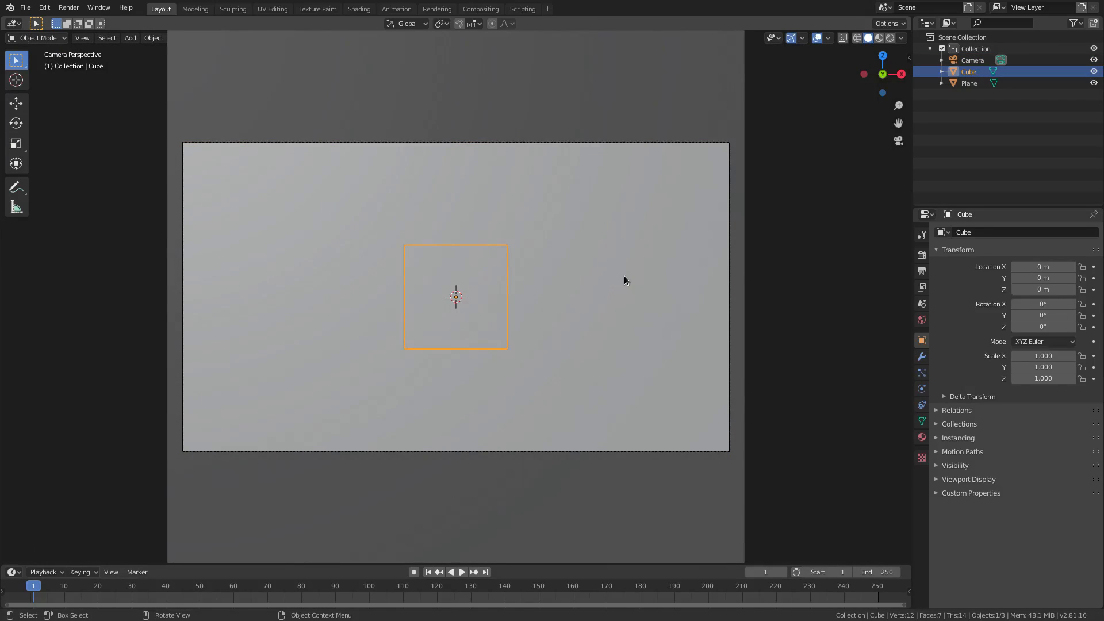
{"action": "key", "text": "s"}
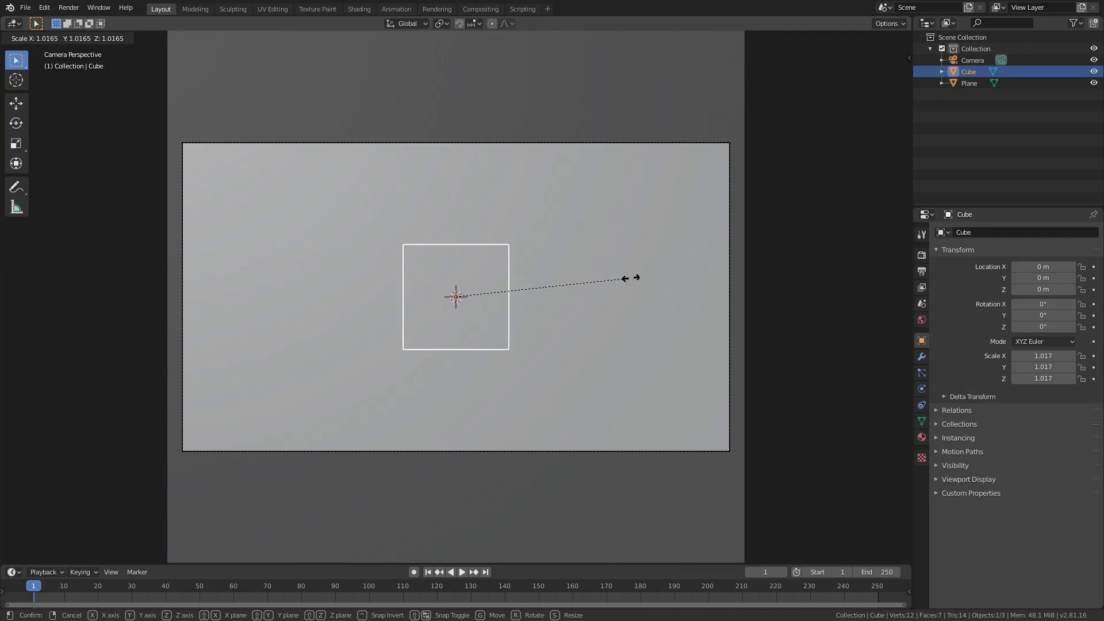
{"action": "left_click", "coordinate": [702, 278]}
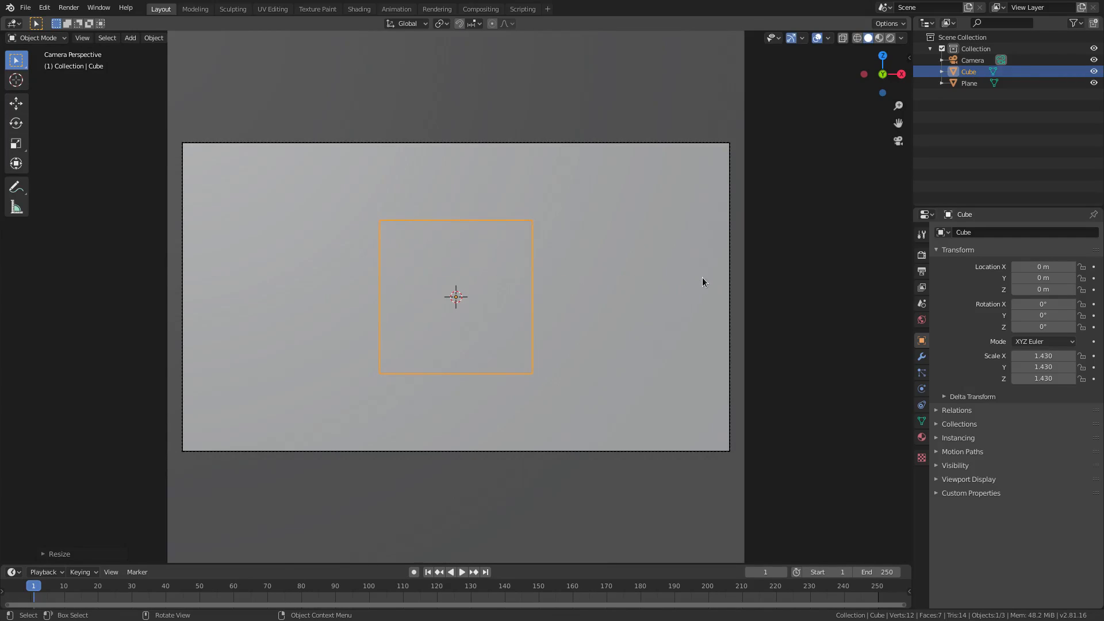
{"action": "key", "text": "s"}
{"action": "key", "text": "z"}
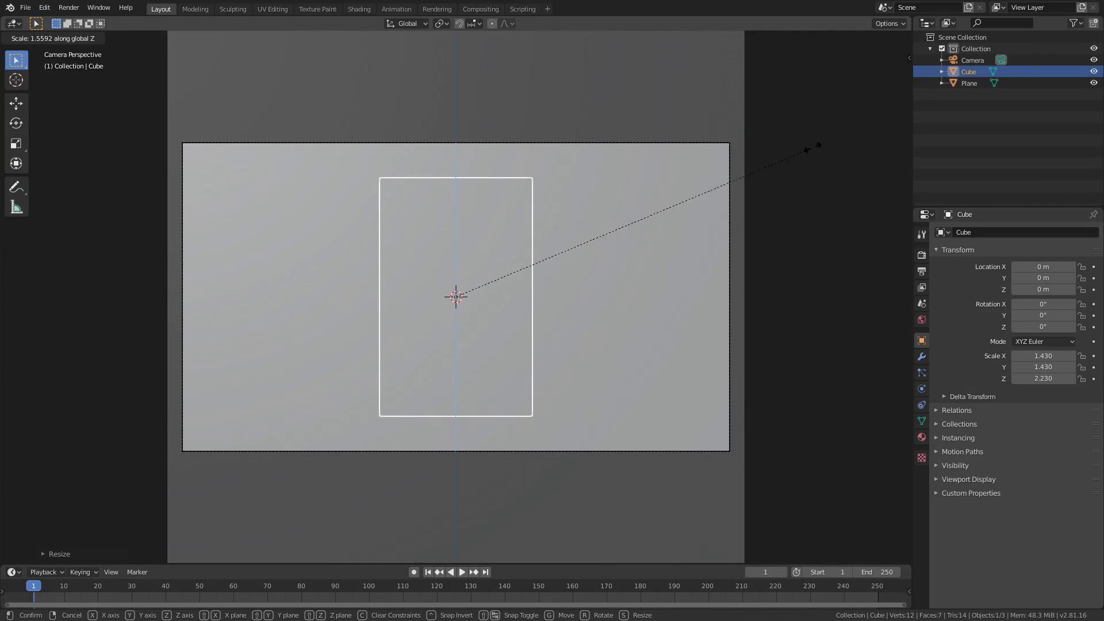
{"action": "left_click", "coordinate": [758, 271]}
{"action": "key", "text": "s"}
{"action": "key", "text": "x"}
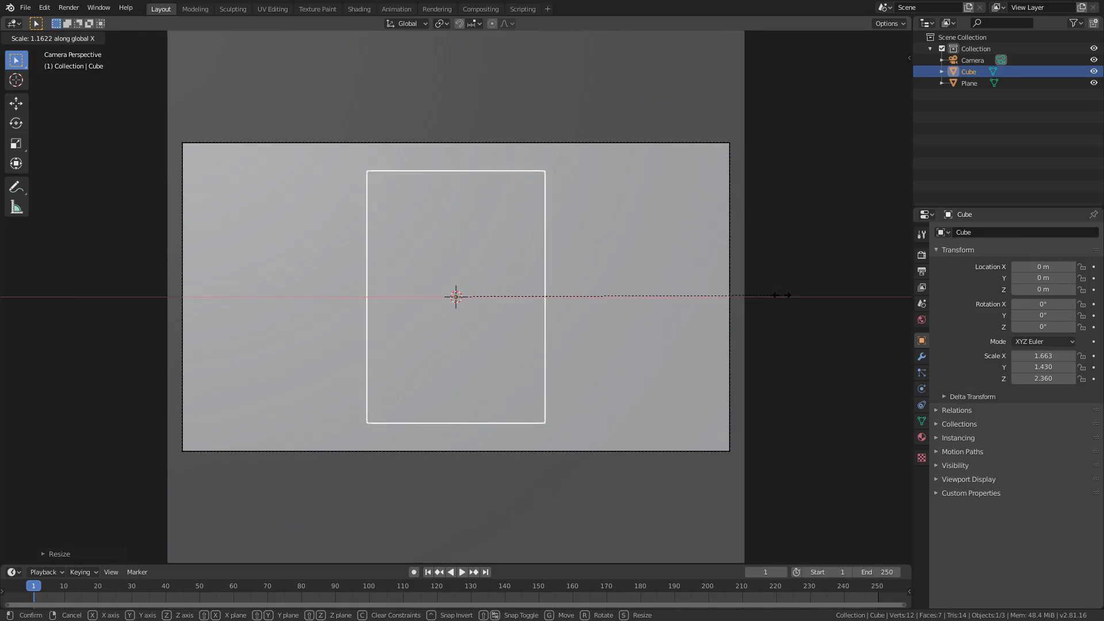
{"action": "left_click", "coordinate": [779, 295]}
Cut the box shape out of the plane with a Boolean Difference modifier targeting Cube, and apply it
{"action": "middle_click_drag", "start_coordinate": [778, 295], "coordinate": [719, 312]}
{"action": "left_click", "coordinate": [585, 154]}
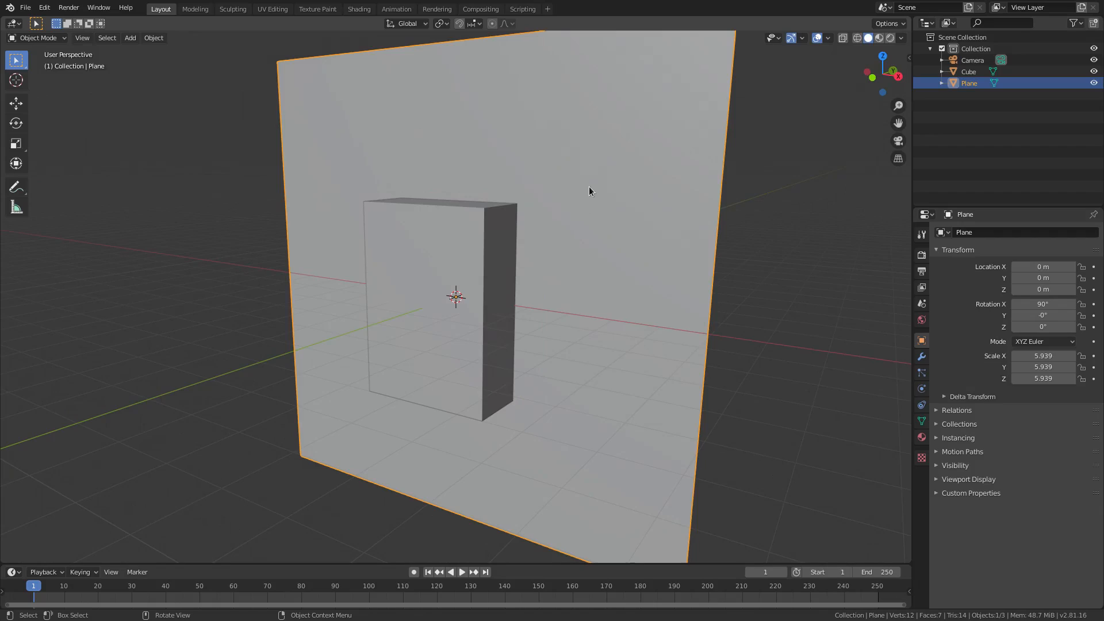
{"action": "left_click", "coordinate": [921, 357]}
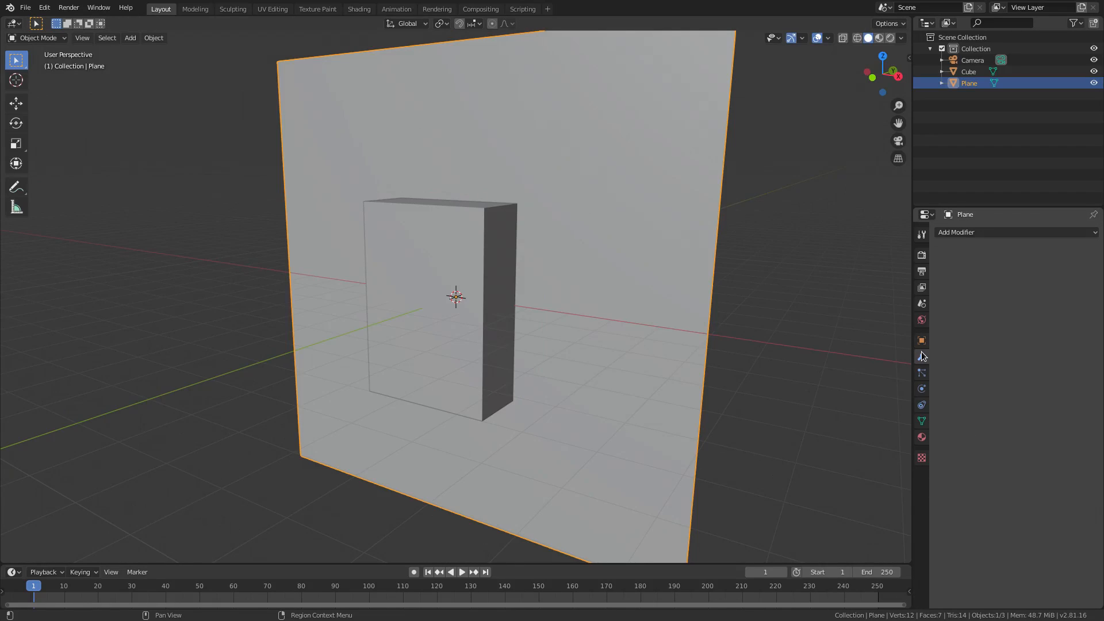
{"action": "left_click", "coordinate": [973, 232]}
{"action": "left_click", "coordinate": [905, 283]}
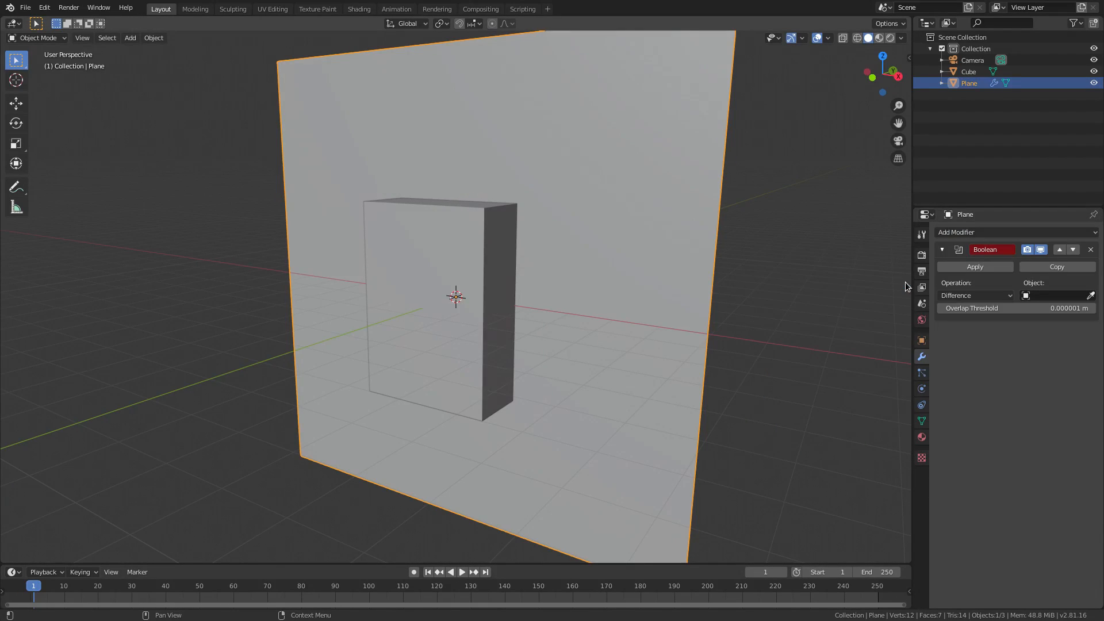
{"action": "left_click", "coordinate": [1029, 296]}
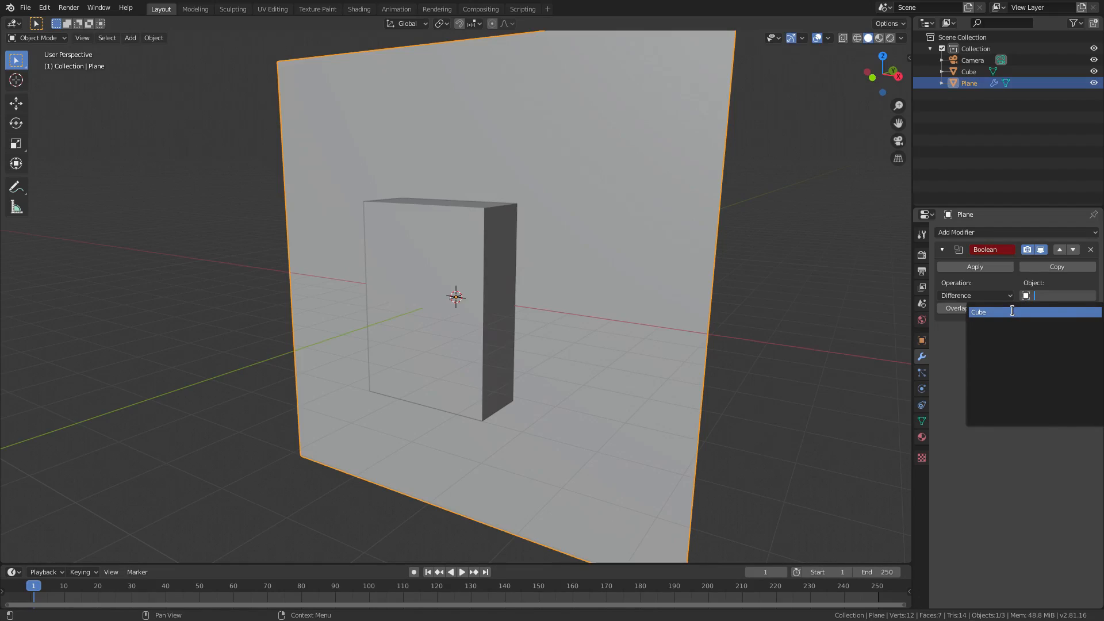
{"action": "left_click", "coordinate": [979, 312]}
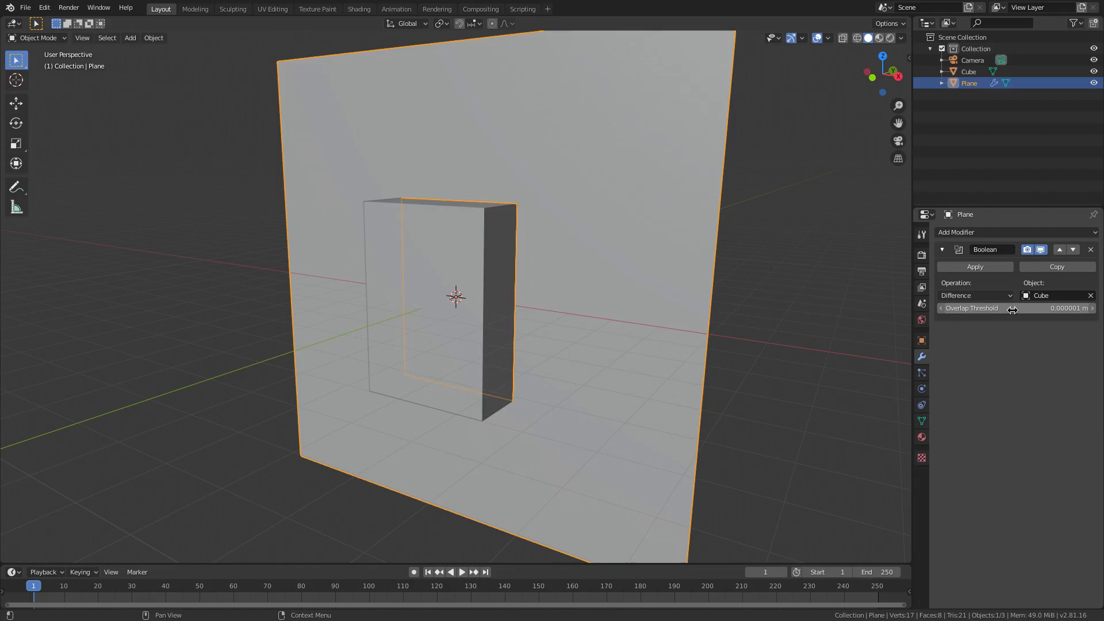
{"action": "left_click", "coordinate": [980, 267]}
Delete the cutter cube and return to the camera view of the rectangular opening
{"action": "left_click", "coordinate": [459, 268]}
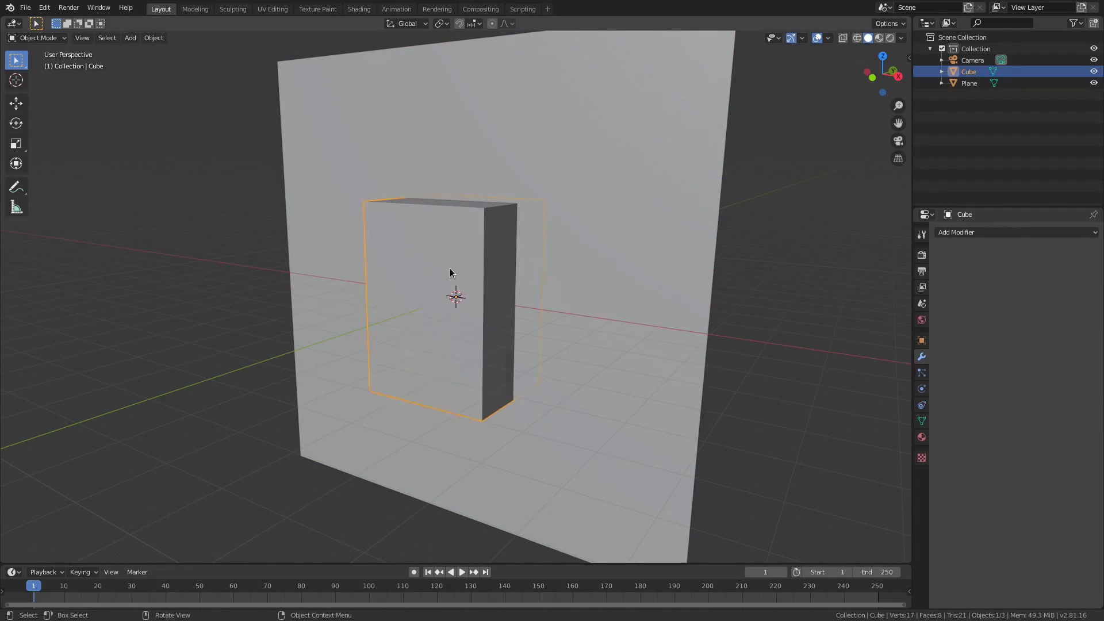
{"action": "key", "text": "Delete"}
{"action": "middle_click_drag", "start_coordinate": [449, 268], "coordinate": [519, 255]}
{"action": "key", "text": "KP_0"}
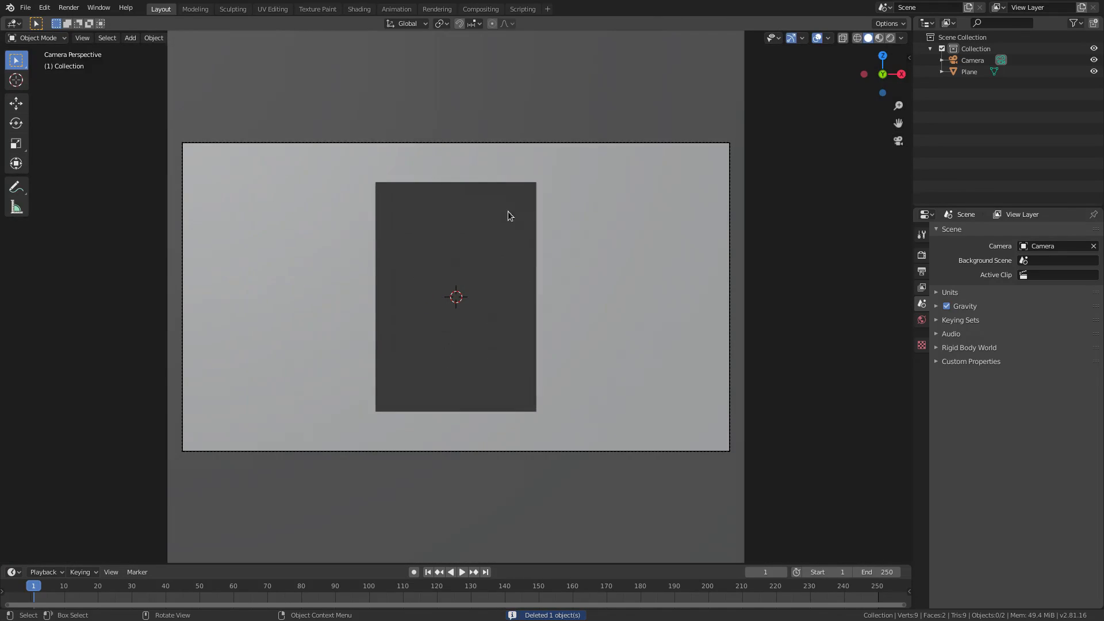
Set the render output resolution to 2000 px on X and 2000 px on Y
{"action": "scroll", "coordinate": [577, 318], "scroll_direction": "up", "scroll_amount": 2}
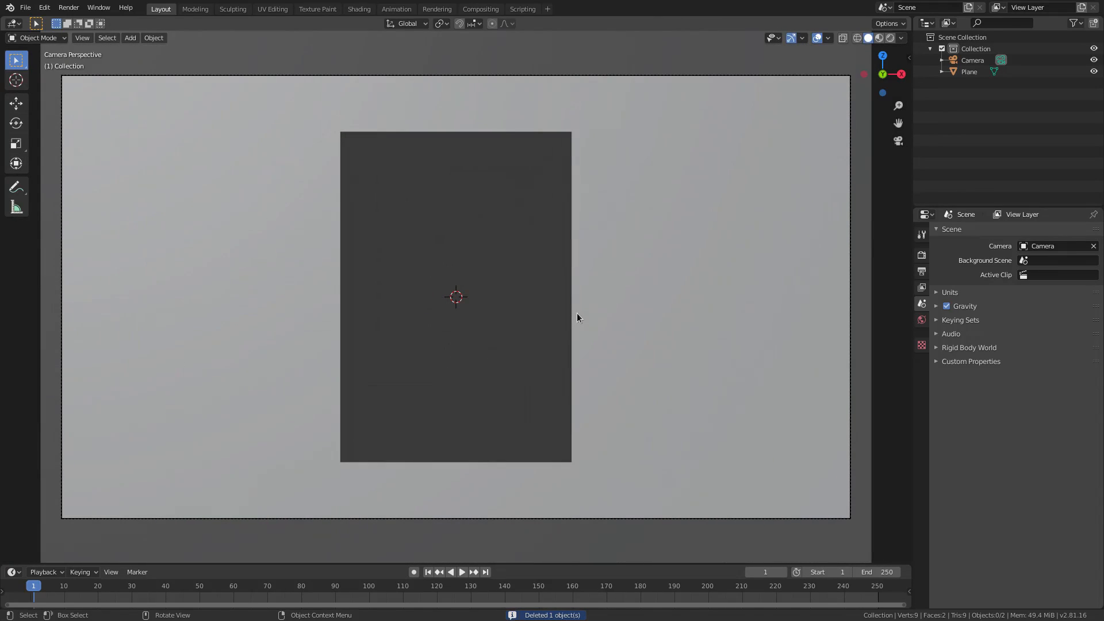
{"action": "left_click", "coordinate": [850, 338]}
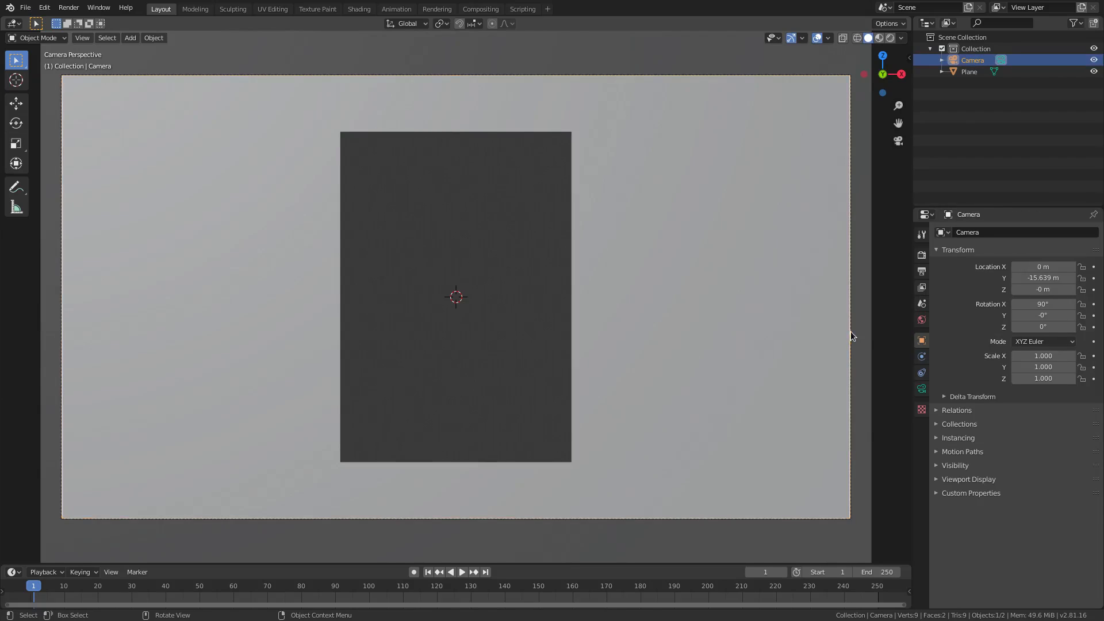
{"action": "left_click", "coordinate": [922, 271]}
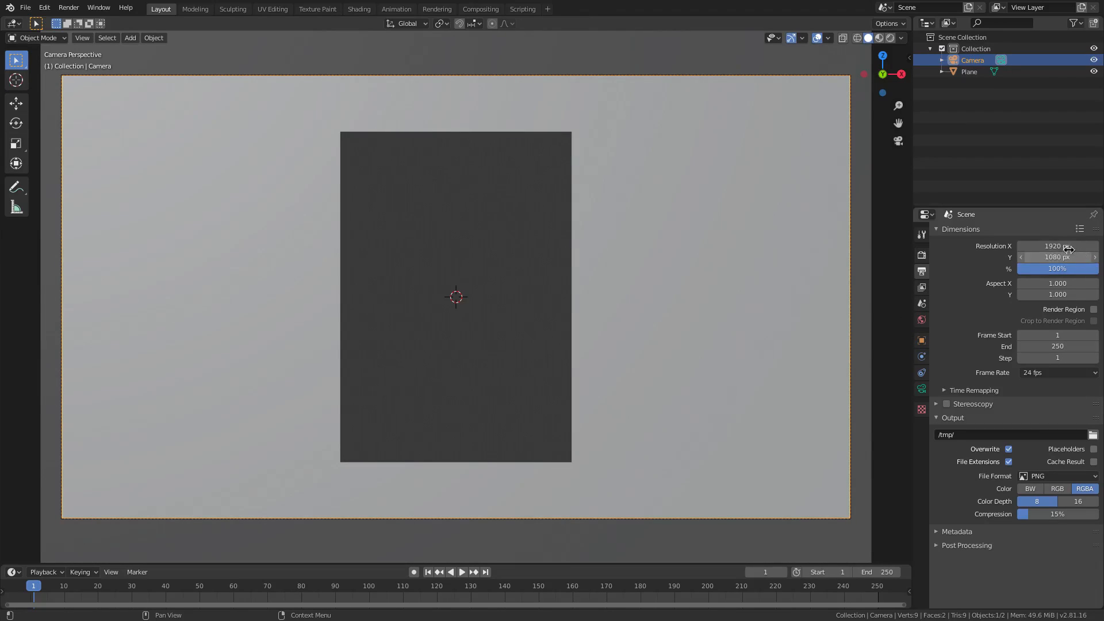
{"action": "left_click", "coordinate": [1064, 243]}
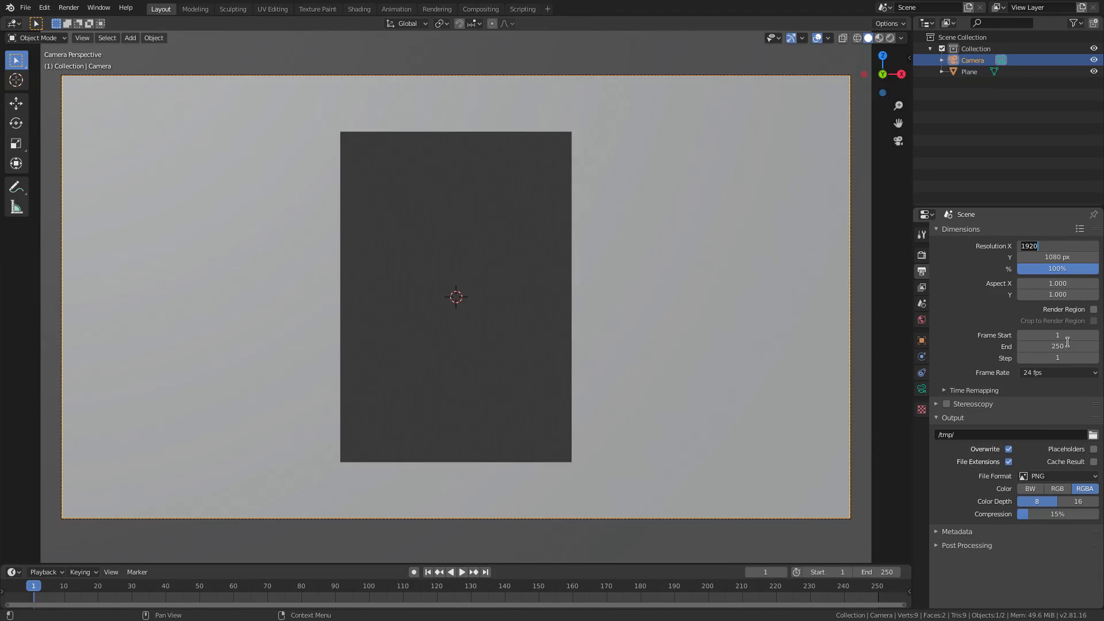
{"action": "type", "text": "2000"}
{"action": "key", "text": "Return"}
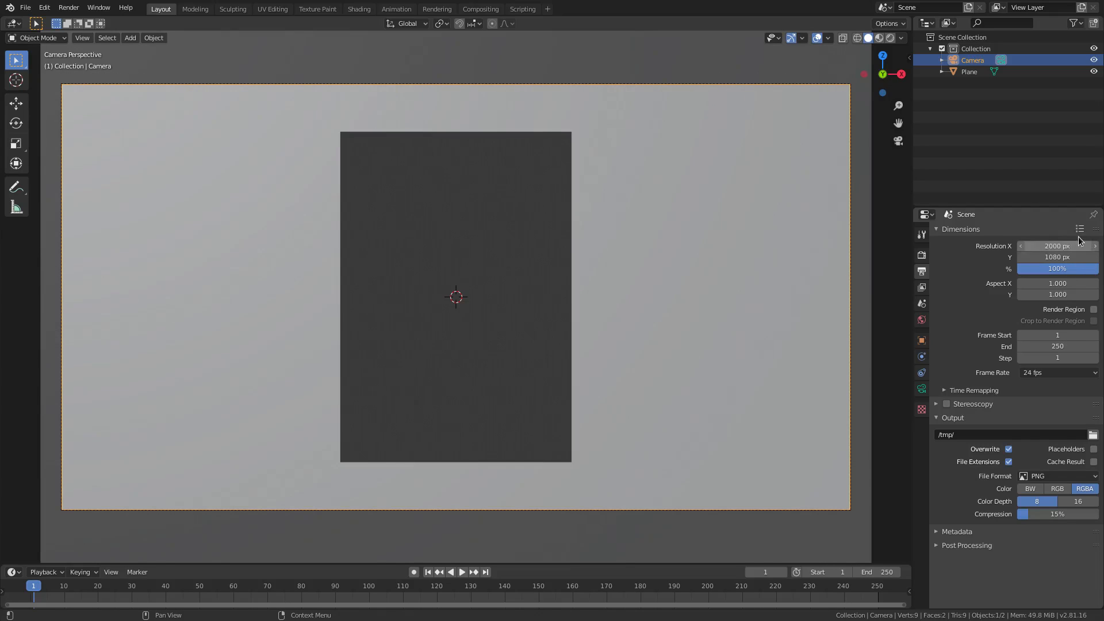
{"action": "left_click", "coordinate": [1068, 257]}
{"action": "type", "text": "2000"}
{"action": "key", "text": "Return"}
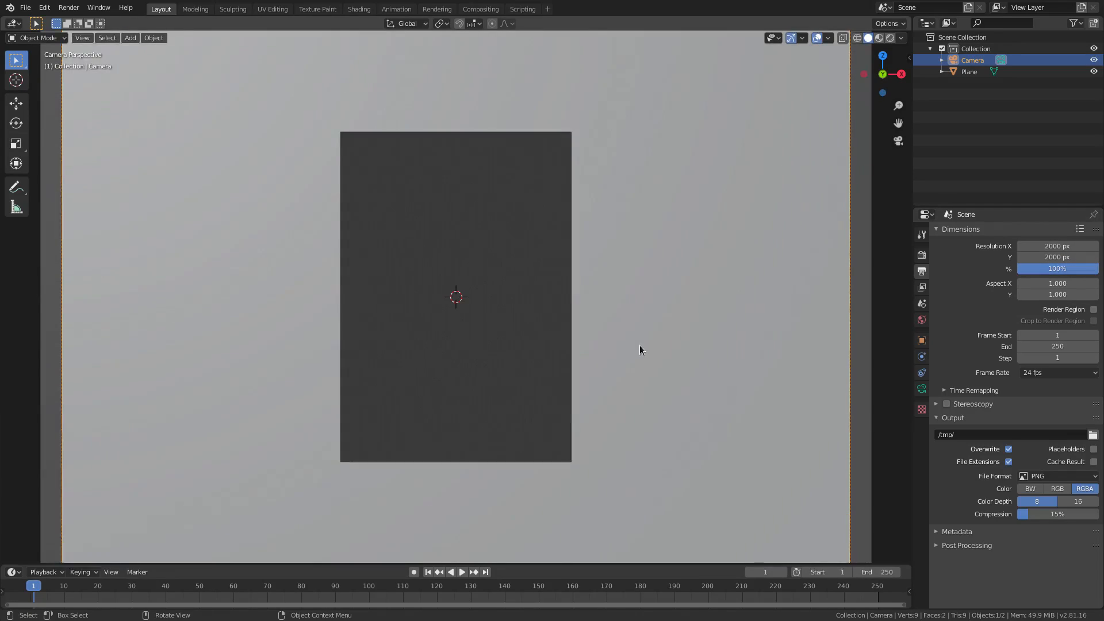
Move the camera closer to the wall plane along its local Z axis
{"action": "scroll", "coordinate": [663, 369], "scroll_direction": "down", "scroll_amount": 3}
{"action": "left_click", "coordinate": [677, 392]}
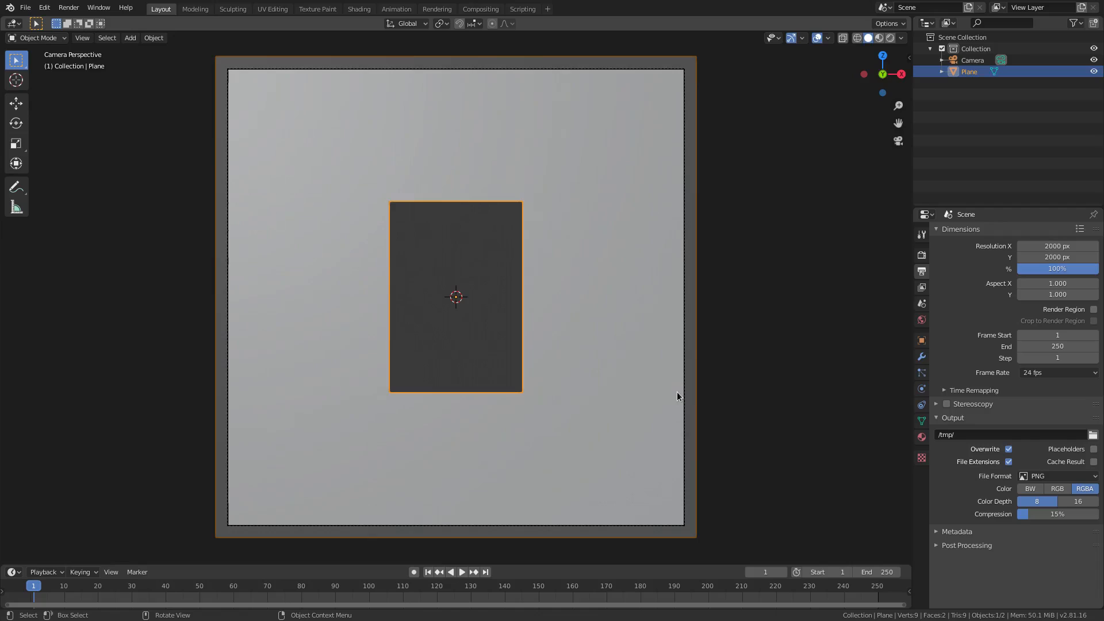
{"action": "left_click", "coordinate": [683, 387]}
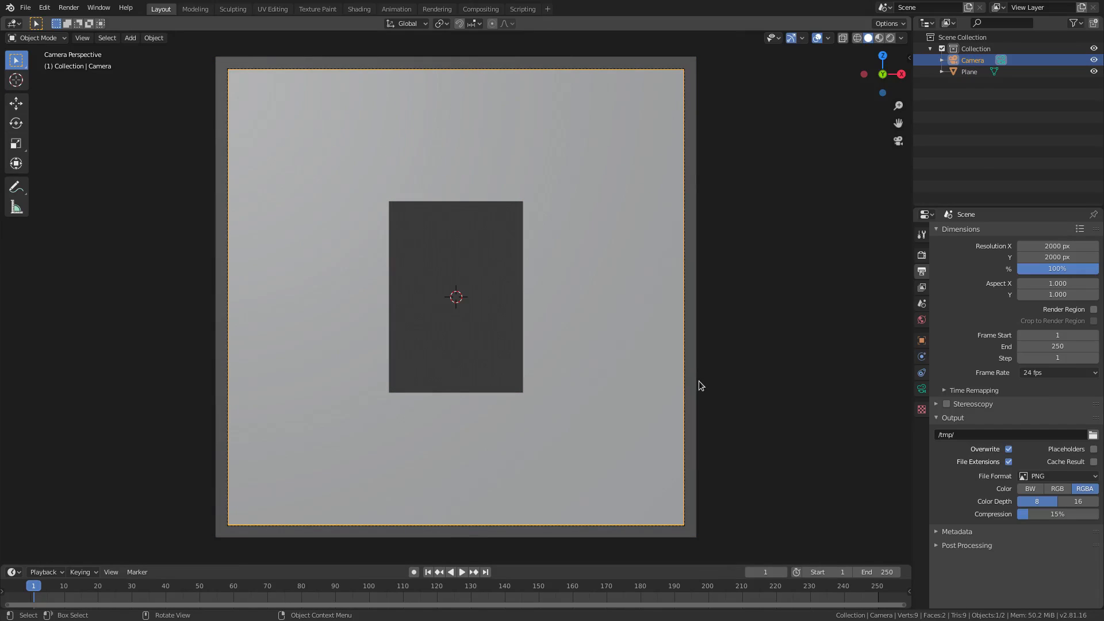
{"action": "key", "text": "g"}
{"action": "key", "text": "z"}
{"action": "key", "text": "z"}
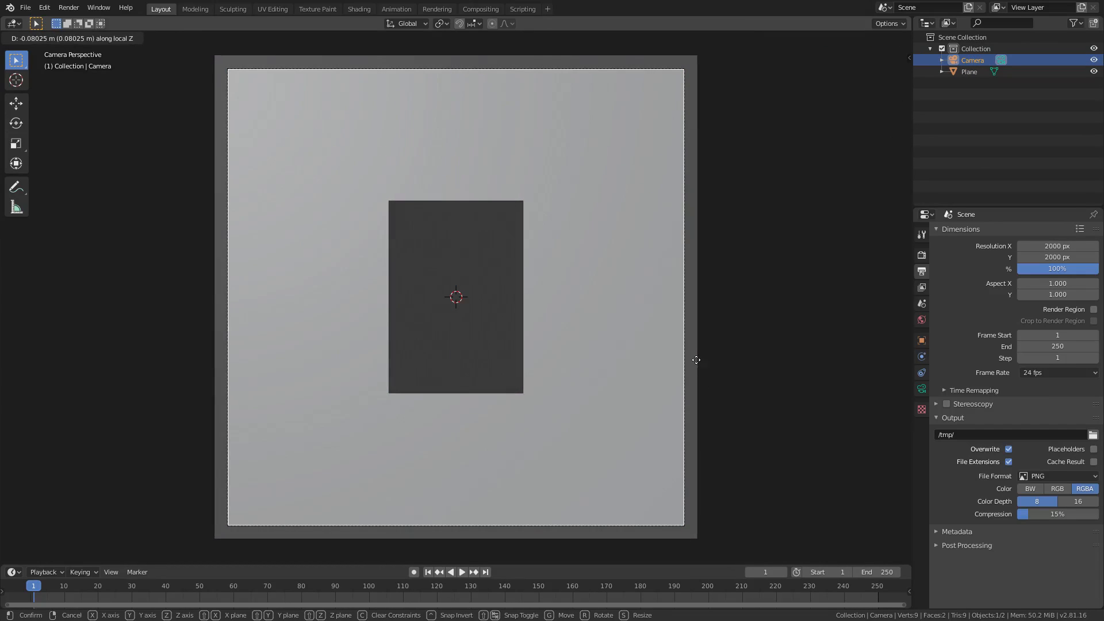
{"action": "left_click", "coordinate": [696, 264]}
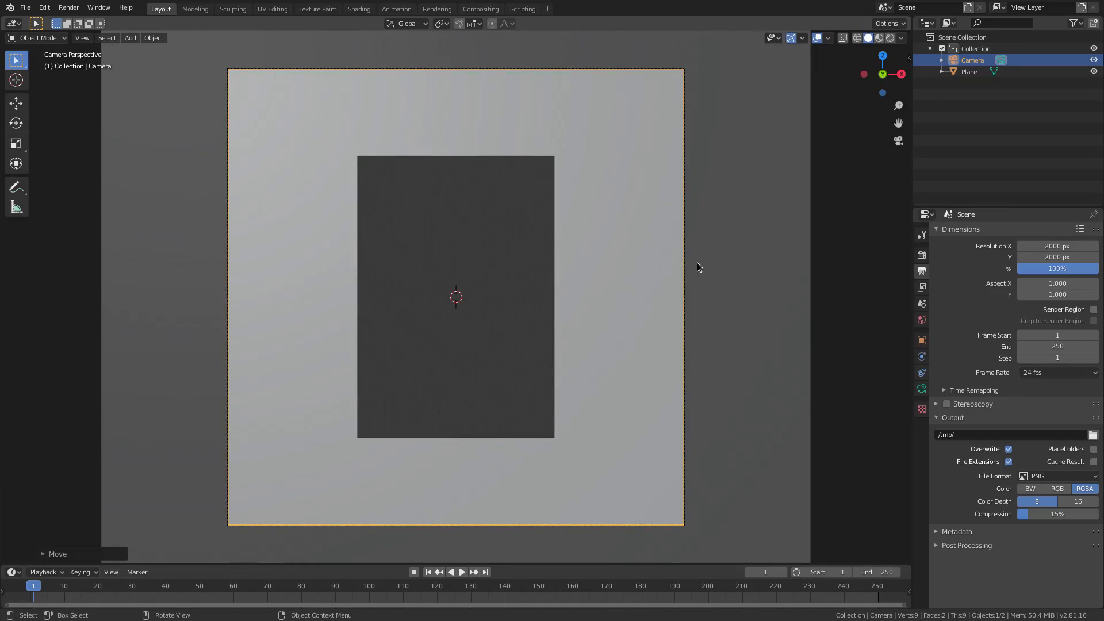
Scale the wall plane to about 0.83 along the X axis to narrow its opening
{"action": "left_click", "coordinate": [586, 345]}
{"action": "scroll", "coordinate": [592, 343], "scroll_direction": "down", "scroll_amount": 3}
{"action": "scroll", "coordinate": [463, 268], "scroll_direction": "up", "scroll_amount": 3}
{"action": "scroll", "coordinate": [543, 322], "scroll_direction": "down", "scroll_amount": 3}
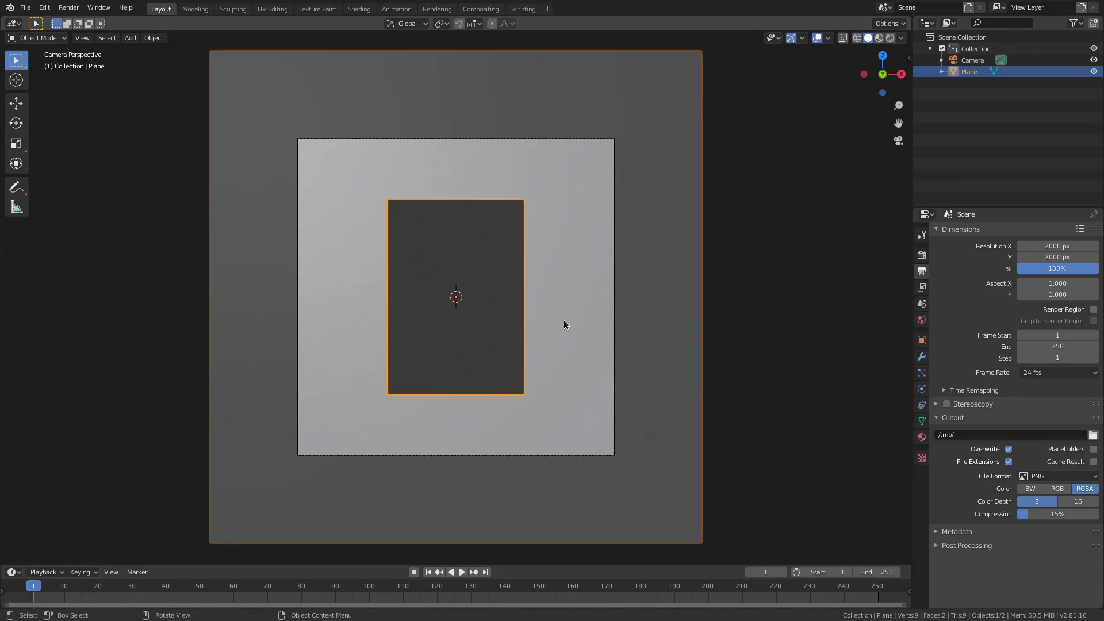
{"action": "key", "text": "s"}
{"action": "key", "text": "x"}
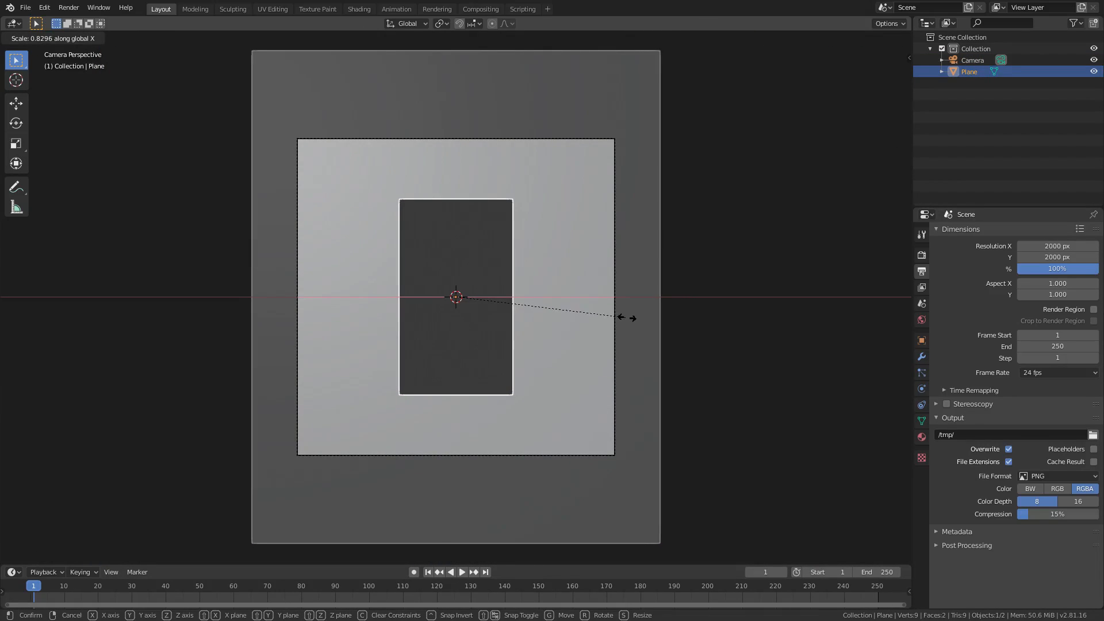
{"action": "left_click", "coordinate": [635, 319]}
Enlarge the wall plane slightly overall and widen it a little along the X axis
{"action": "key", "text": "s"}
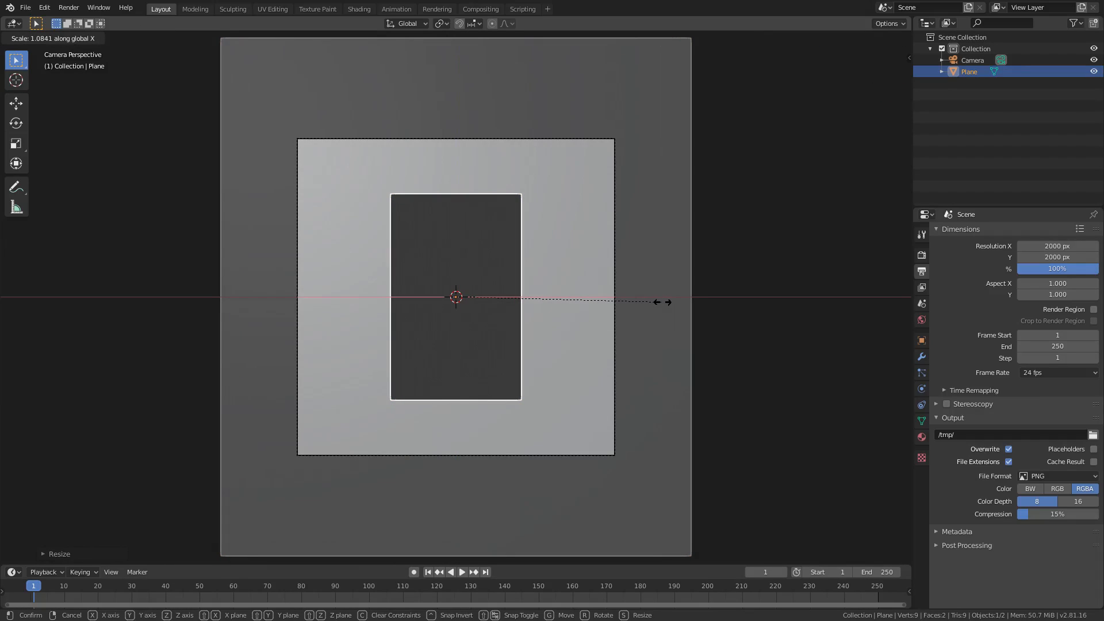
{"action": "left_click", "coordinate": [660, 303]}
{"action": "scroll", "coordinate": [402, 204], "scroll_direction": "up", "scroll_amount": 2}
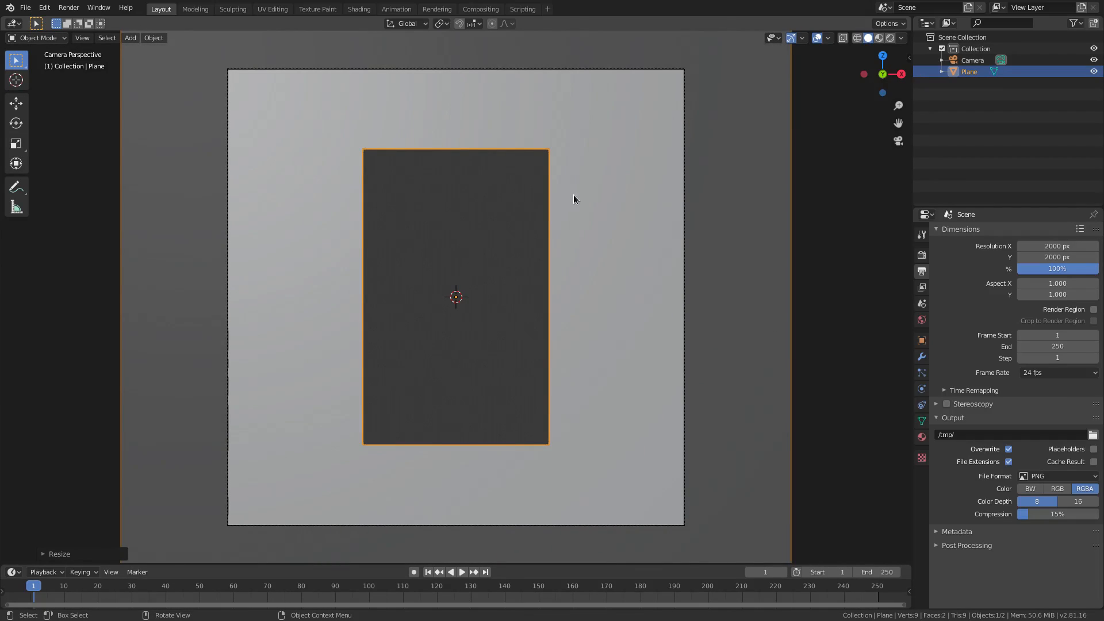
{"action": "key", "text": "s"}
{"action": "left_click", "coordinate": [638, 356]}
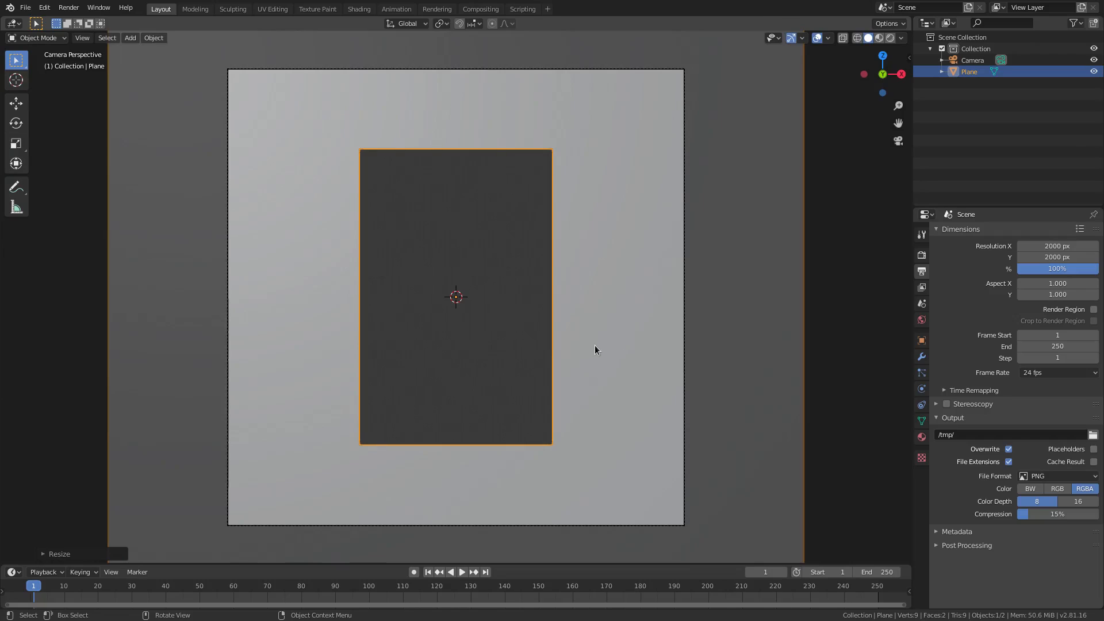
Import aerial-view-photo-of-houses-2315274.jpg with Images as Planes, keeping the default import options
{"action": "middle_click_drag", "start_coordinate": [596, 347], "coordinate": [519, 354]}
{"action": "scroll", "coordinate": [544, 349], "scroll_direction": "down", "scroll_amount": 2}
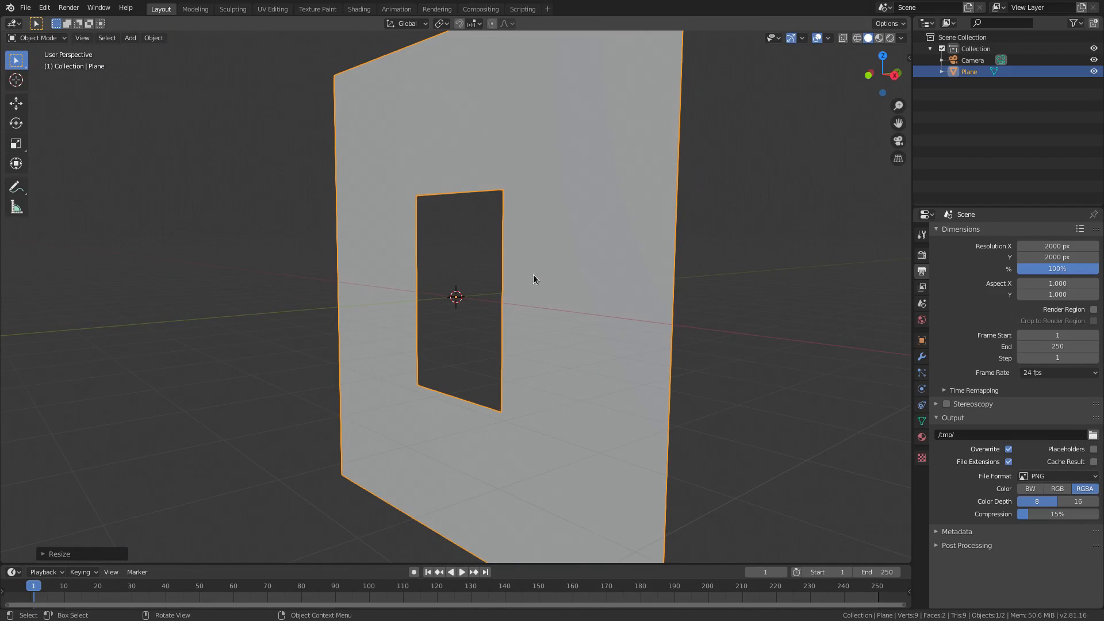
{"action": "scroll", "coordinate": [533, 274], "scroll_direction": "up", "scroll_amount": 1}
{"action": "key", "text": "shift+a"}
{"action": "mouse_move", "coordinate": [551, 272]}
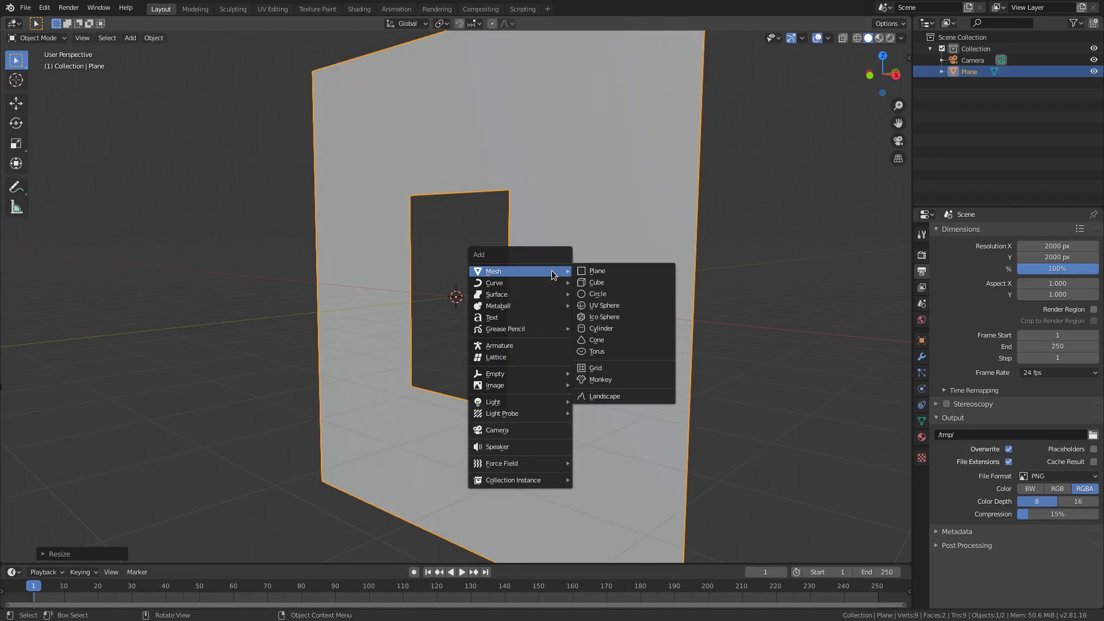
{"action": "mouse_move", "coordinate": [556, 385]}
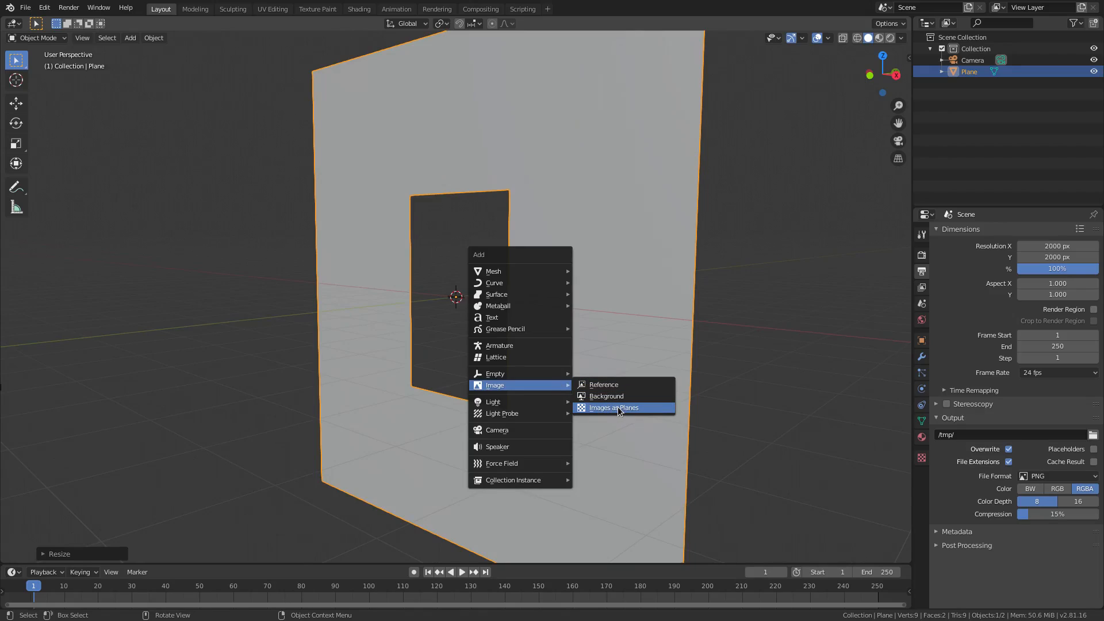
{"action": "left_click", "coordinate": [652, 409]}
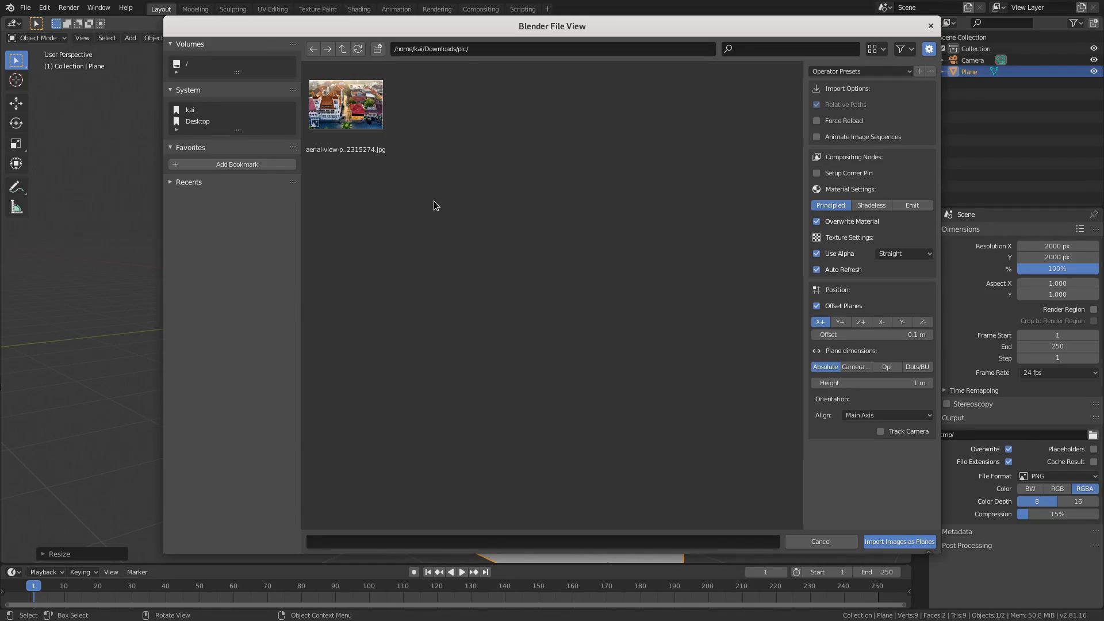
{"action": "left_click", "coordinate": [345, 105]}
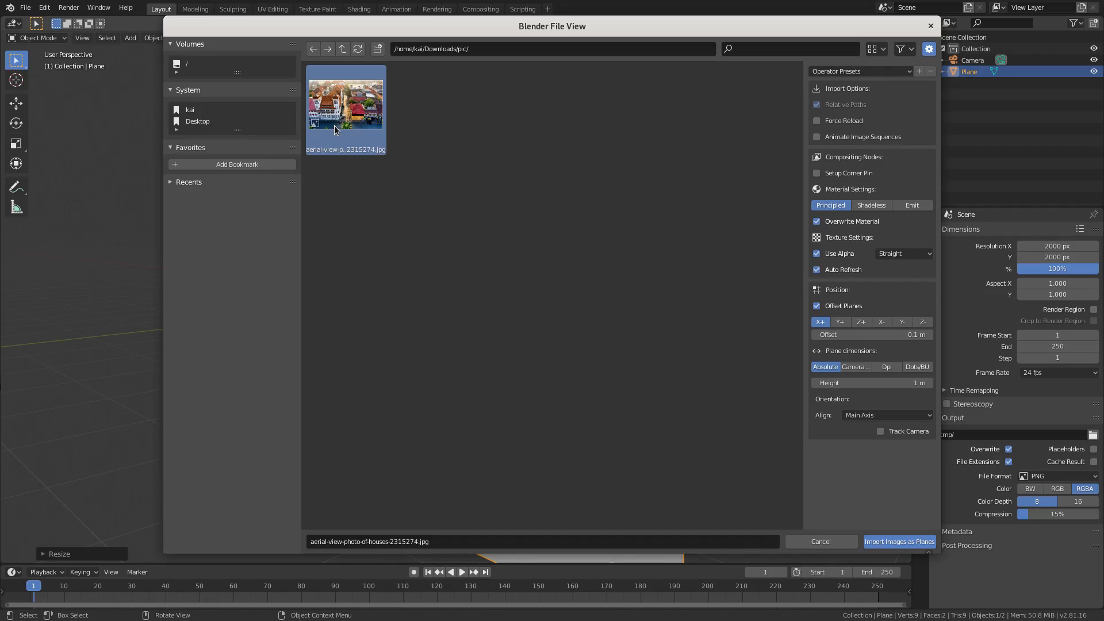
{"action": "left_click", "coordinate": [900, 542]}
Move the photo plane along the Y axis to sit slightly behind the wall's opening
{"action": "middle_click_drag", "start_coordinate": [407, 243], "coordinate": [386, 278]}
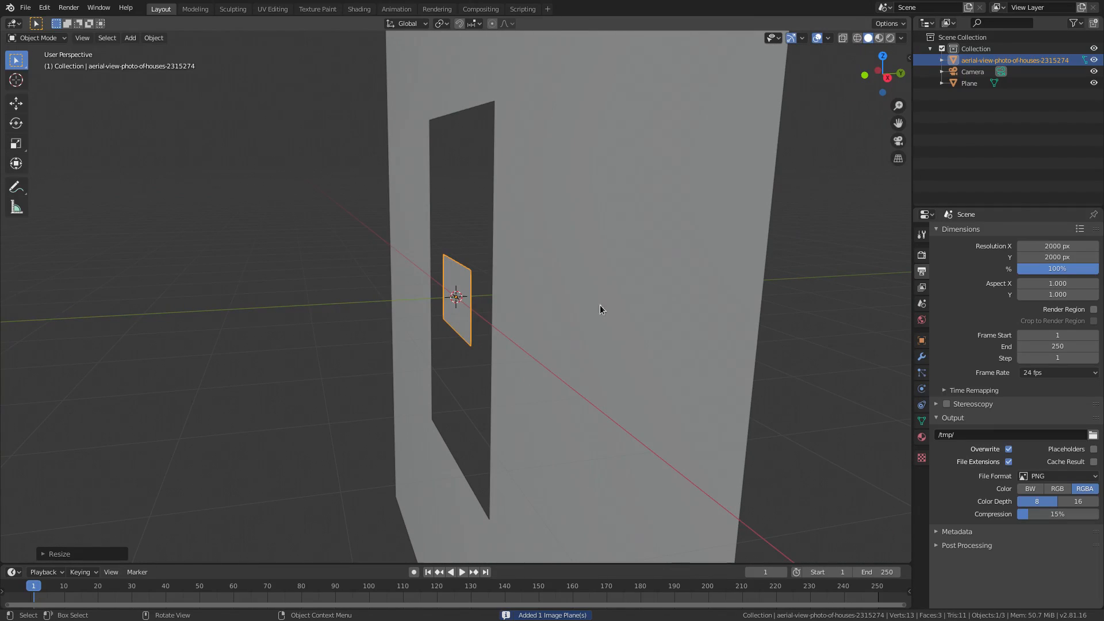
{"action": "middle_click_drag", "start_coordinate": [599, 309], "coordinate": [488, 310]}
{"action": "key", "text": "g"}
{"action": "key", "text": "y"}
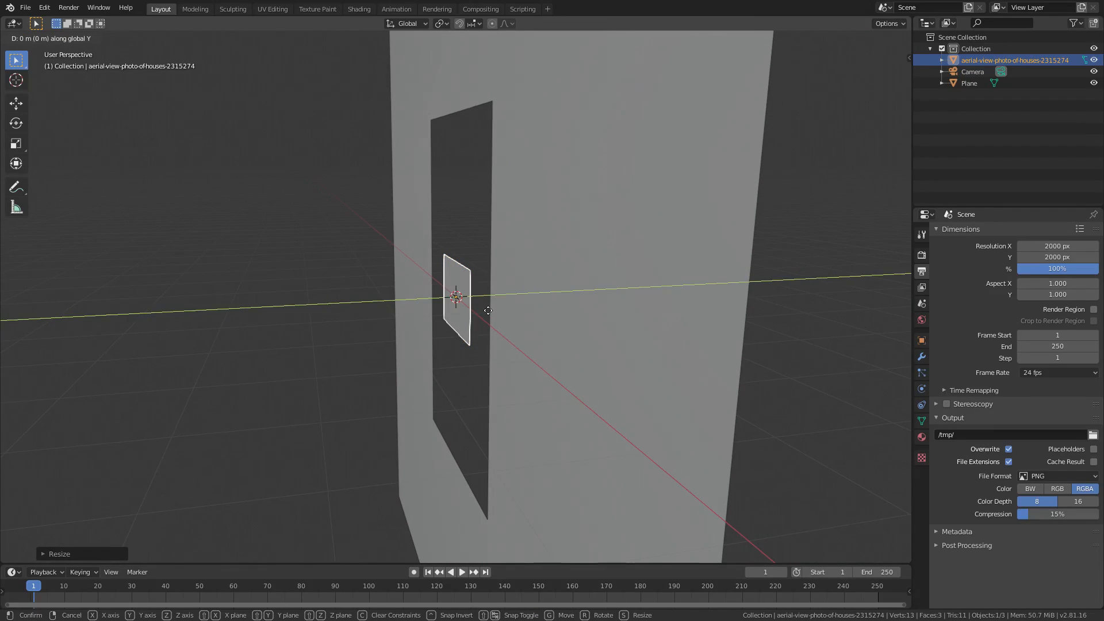
{"action": "left_click", "coordinate": [496, 310]}
{"action": "middle_click_drag", "start_coordinate": [512, 311], "coordinate": [479, 312]}
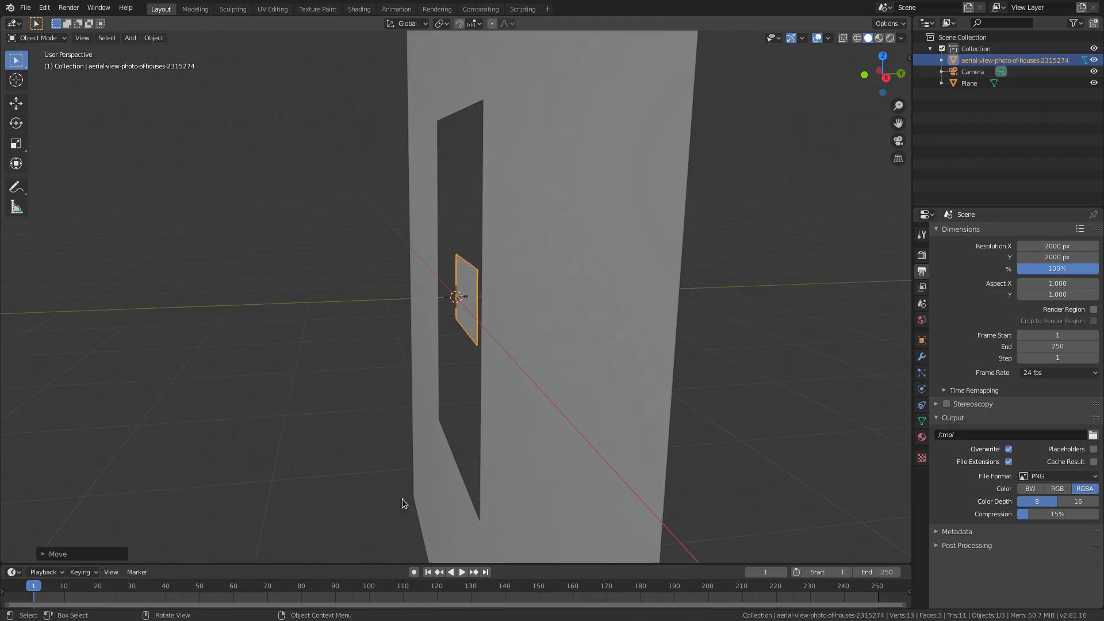
Show the scene in Material Preview shading and scale the photo plane up about 5.1 times to fill the opening
{"action": "middle_click_drag", "start_coordinate": [402, 499], "coordinate": [429, 308]}
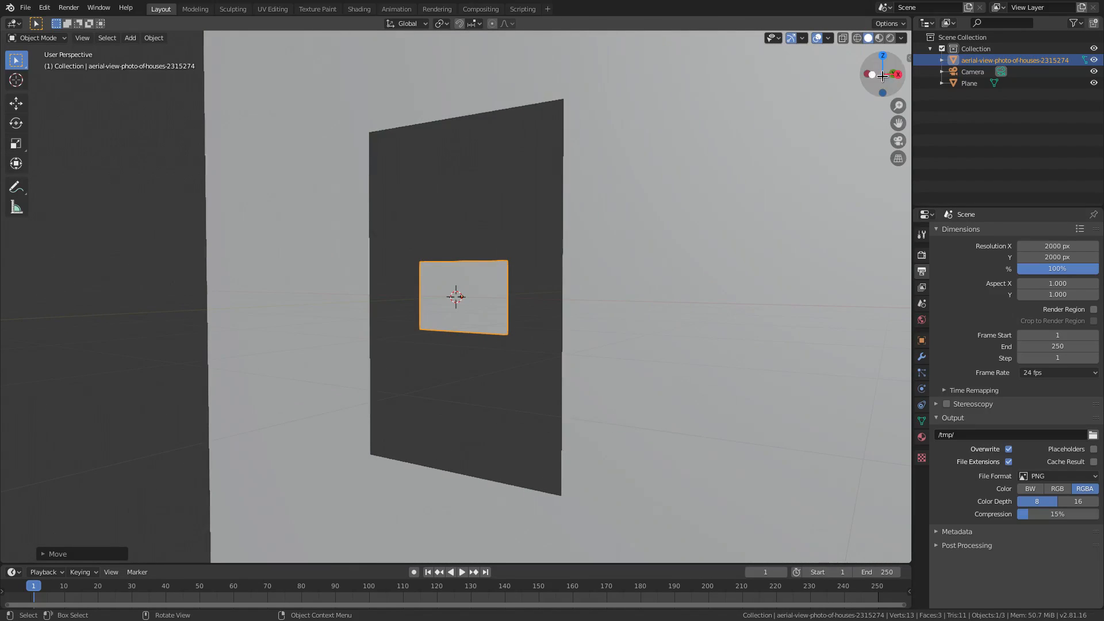
{"action": "left_click", "coordinate": [879, 38]}
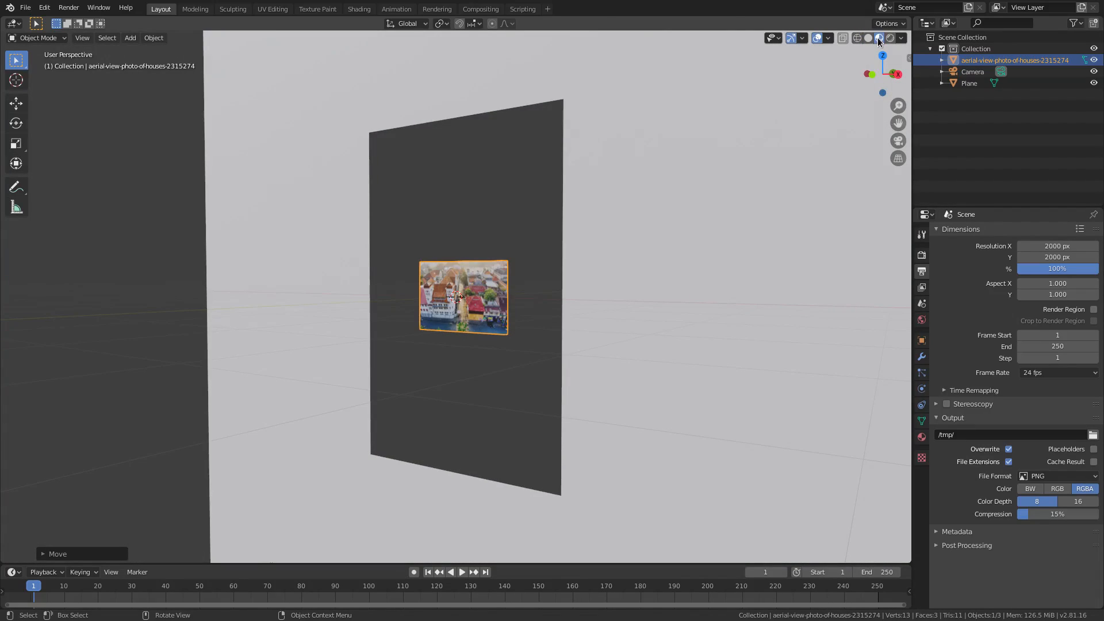
{"action": "middle_click_drag", "start_coordinate": [377, 217], "coordinate": [601, 374]}
{"action": "key", "text": "s"}
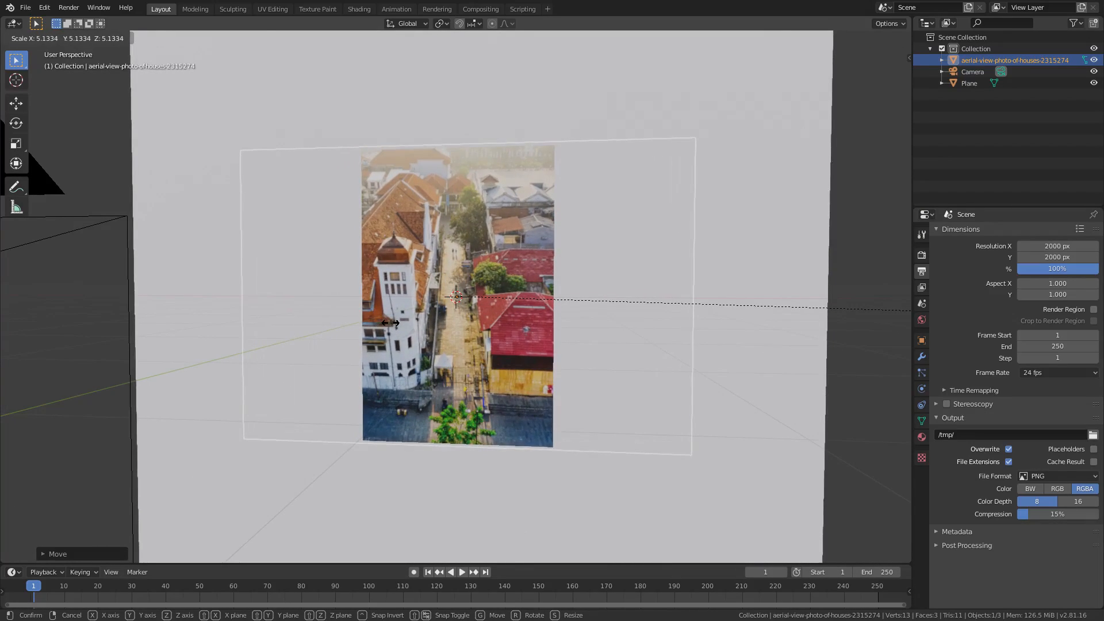
{"action": "left_click", "coordinate": [417, 316]}
Check the photo plane's upper edge against the opening and return to the camera view
{"action": "middle_click_drag", "start_coordinate": [417, 316], "coordinate": [450, 315]}
{"action": "scroll", "coordinate": [483, 218], "scroll_direction": "up", "scroll_amount": 2}
{"action": "middle_click_drag", "start_coordinate": [493, 249], "coordinate": [533, 427], "text": "shift"}
{"action": "scroll", "coordinate": [366, 243], "scroll_direction": "up", "scroll_amount": 3}
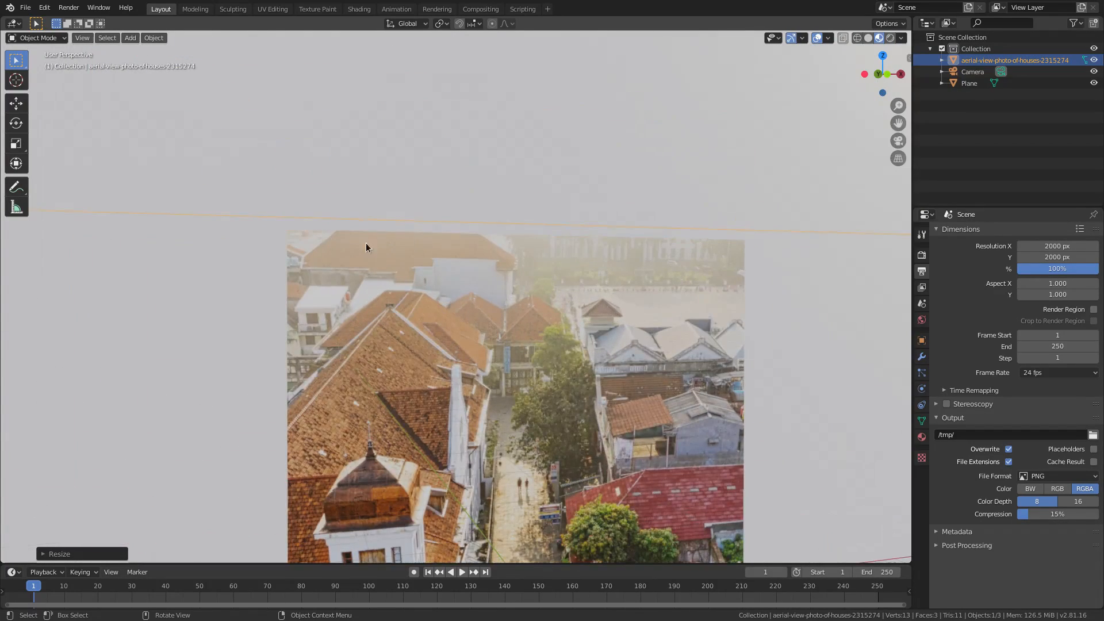
{"action": "key", "text": "s"}
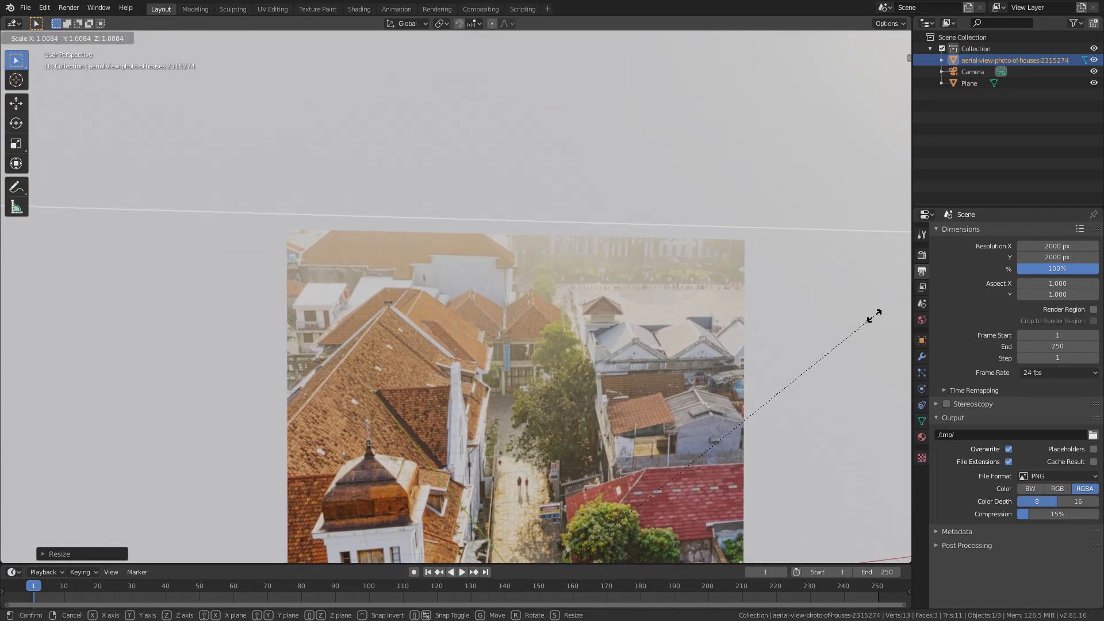
{"action": "key", "text": "Escape"}
{"action": "key", "text": "KP_0"}
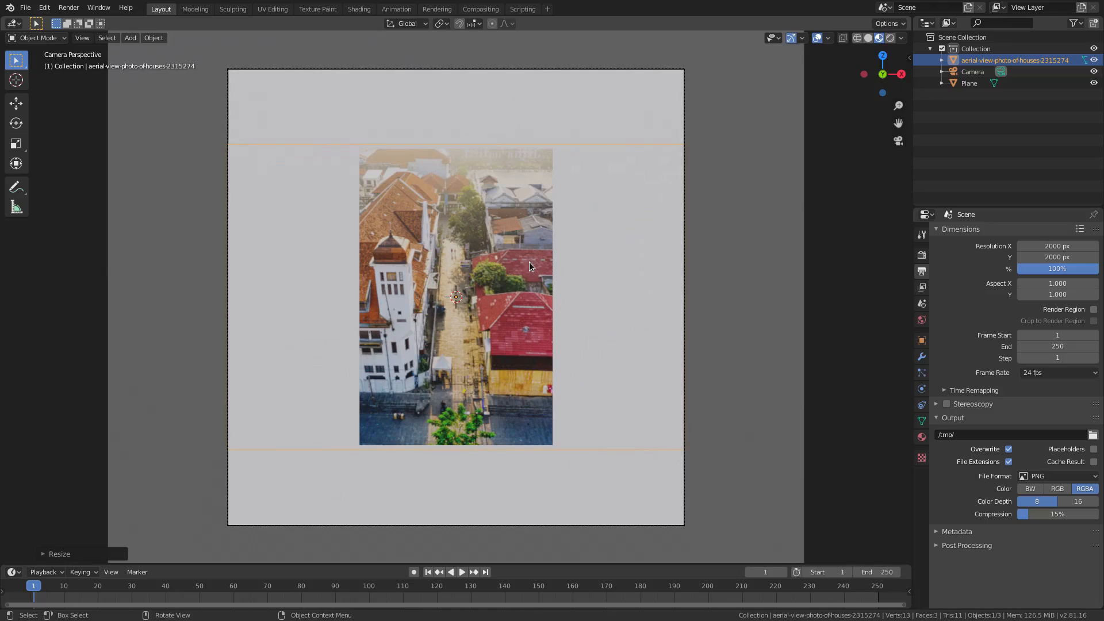
{"action": "key", "text": "g"}
{"action": "key", "text": "x"}
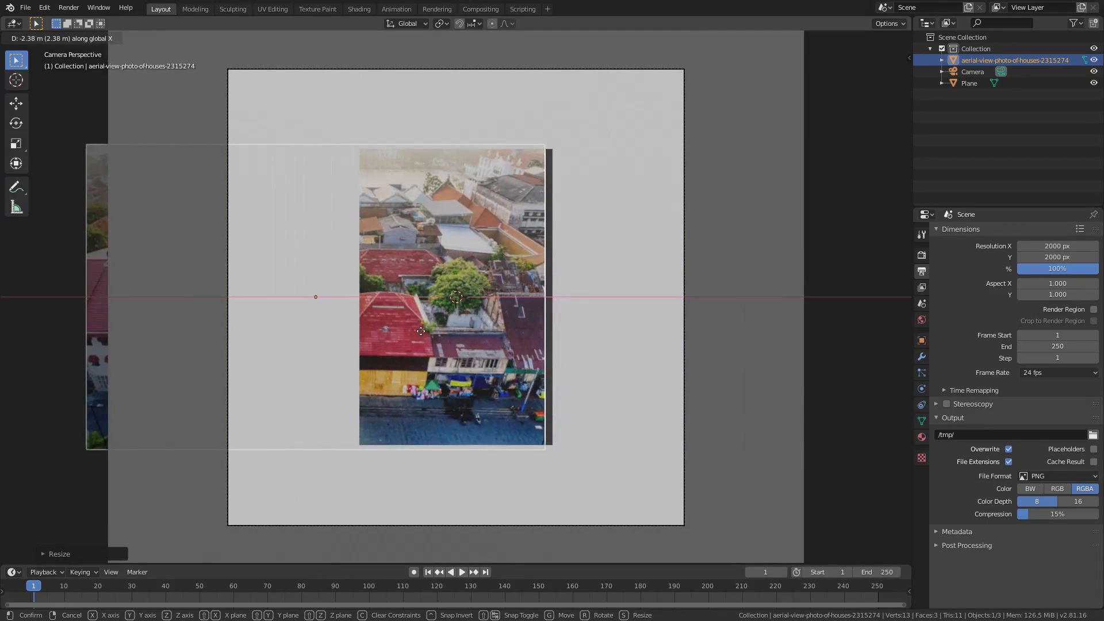
{"action": "right_click", "coordinate": [558, 330]}
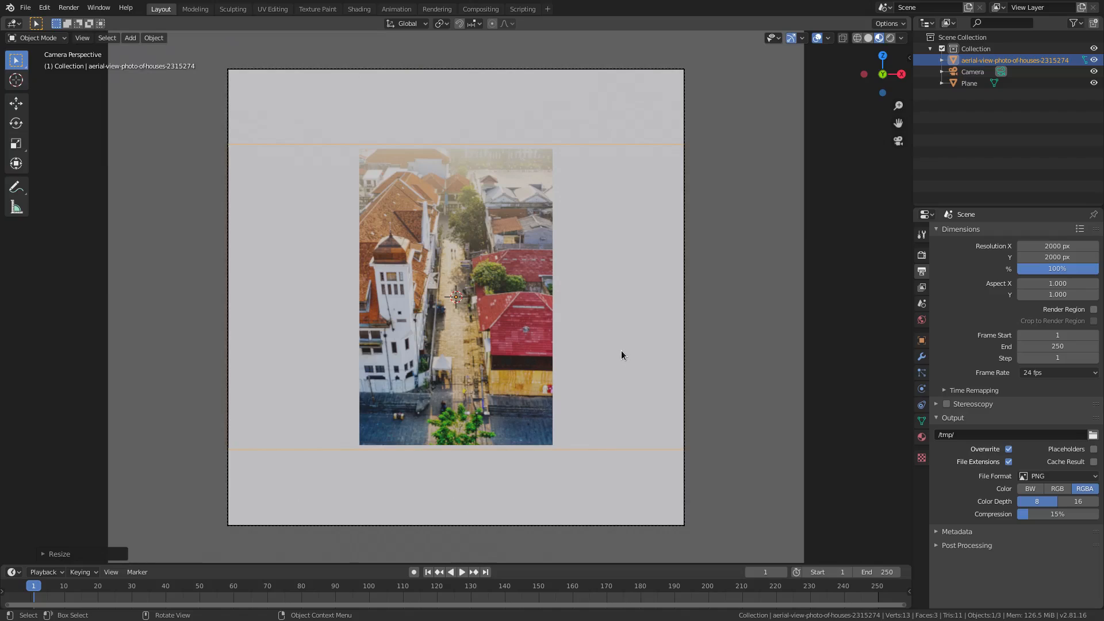
Set Specular and Roughness to 0.000 in the photo plane's material
{"action": "left_click", "coordinate": [921, 437]}
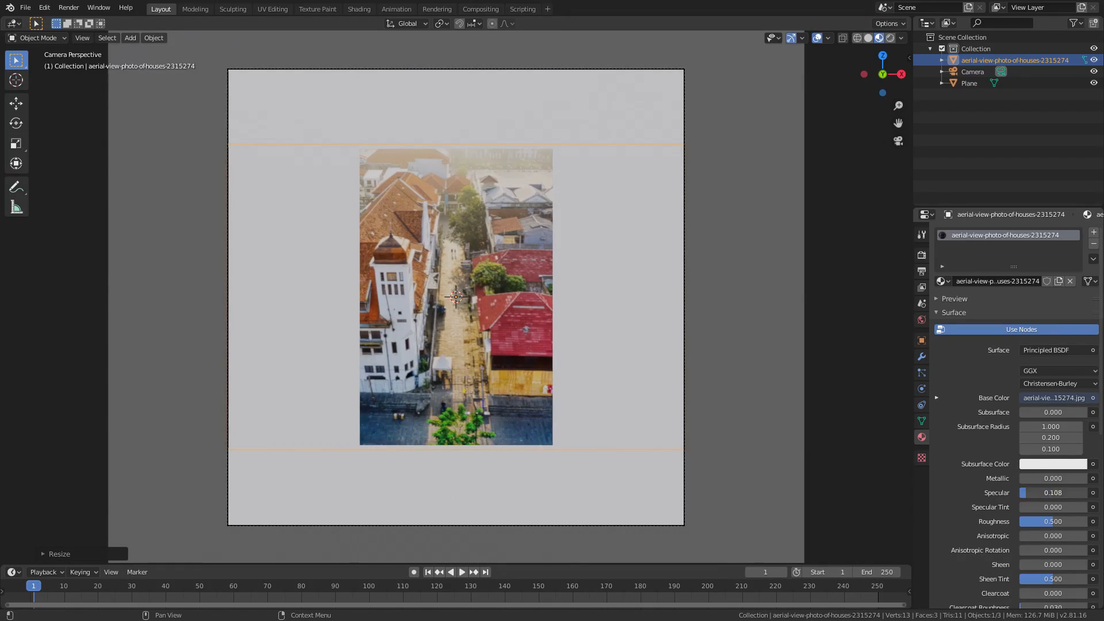
{"action": "left_click_drag", "start_coordinate": [1026, 493], "coordinate": [1019, 521]}
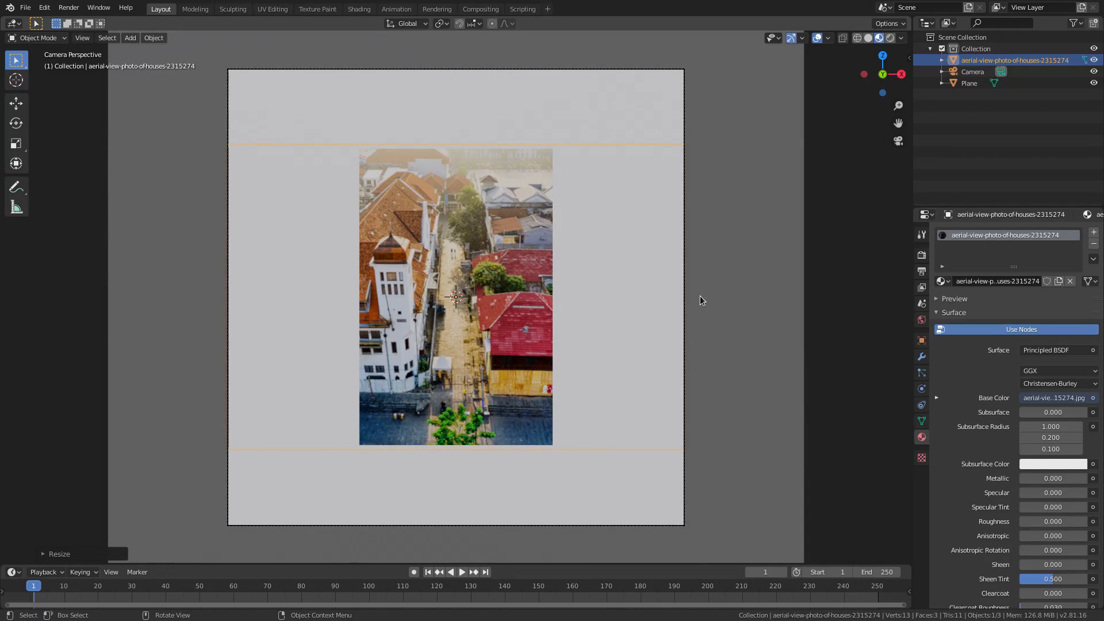
Assign the existing material named Material to the wall plane and change its surface shader to Holdout
{"action": "left_click", "coordinate": [738, 131]}
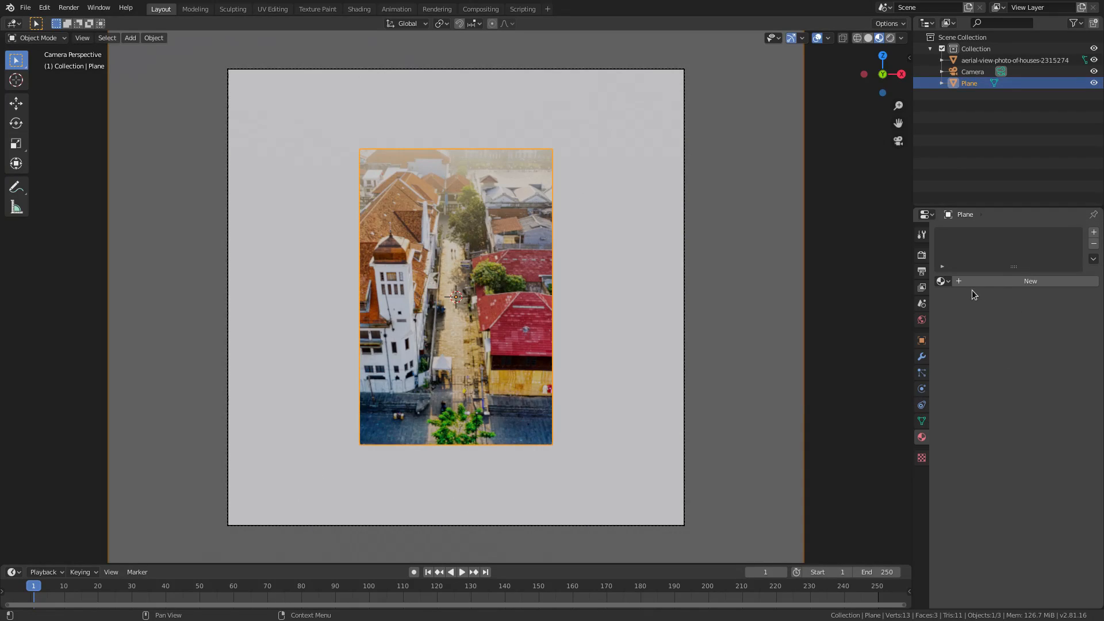
{"action": "left_click", "coordinate": [942, 283]}
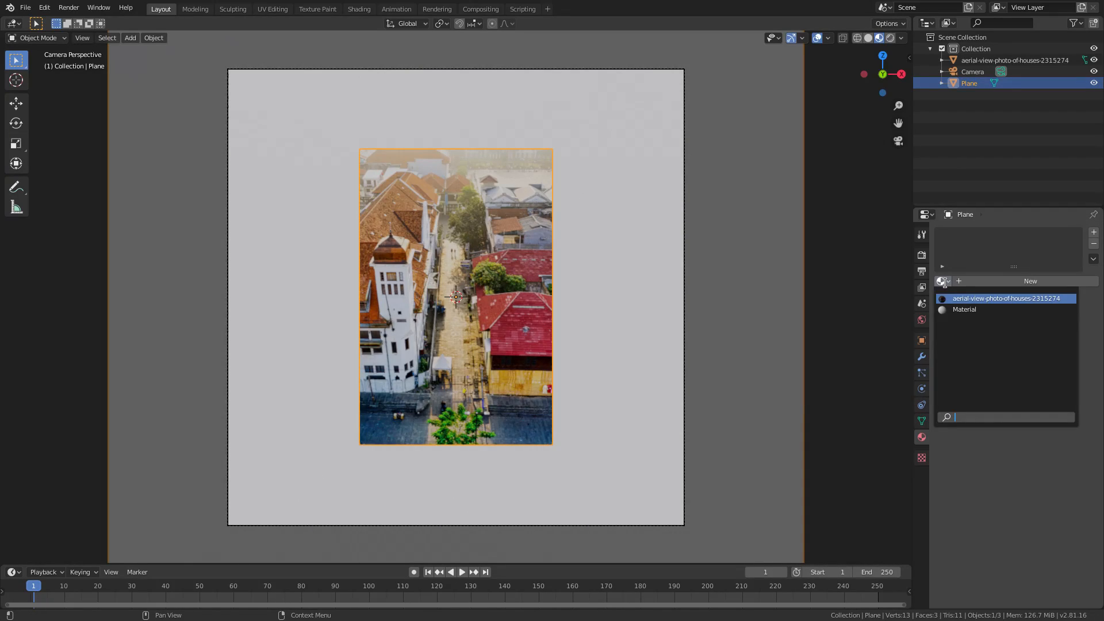
{"action": "left_click", "coordinate": [950, 311]}
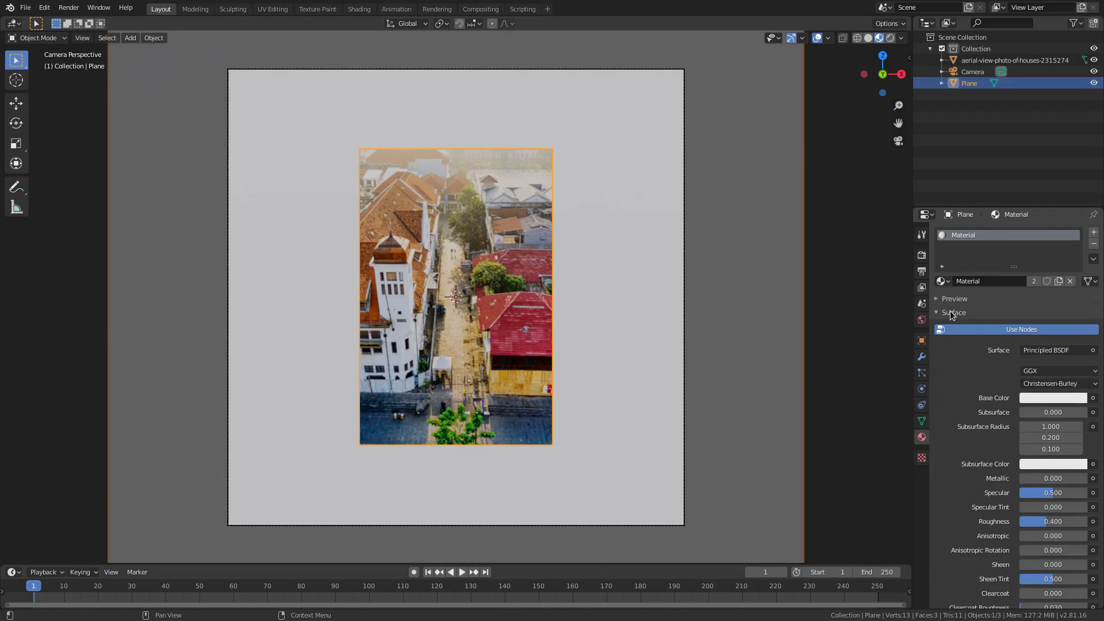
{"action": "left_click", "coordinate": [1046, 351]}
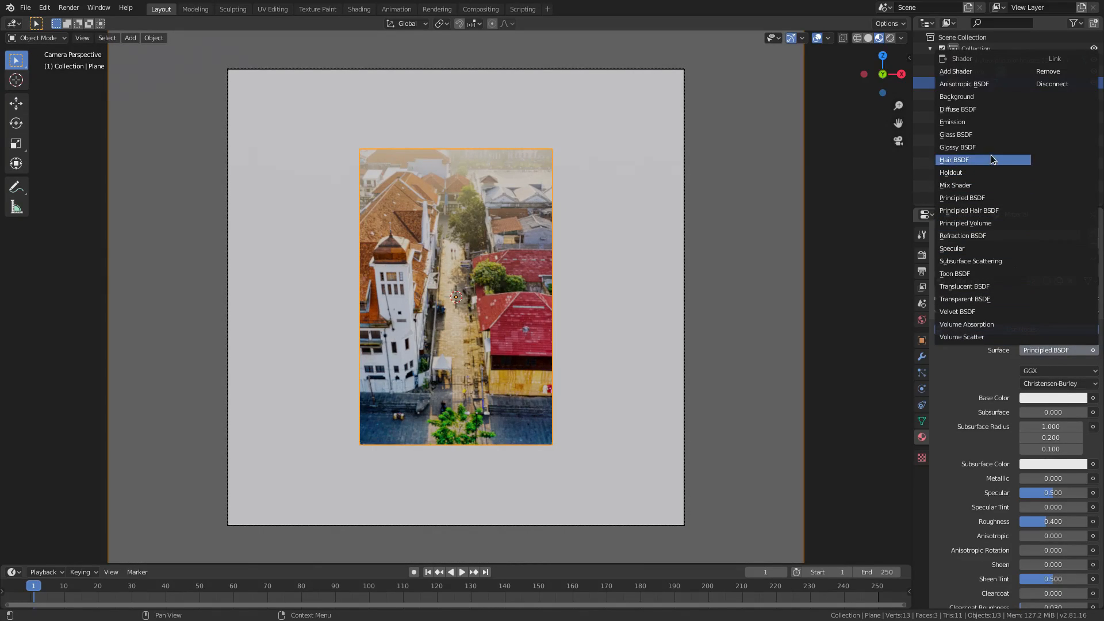
{"action": "left_click", "coordinate": [975, 173]}
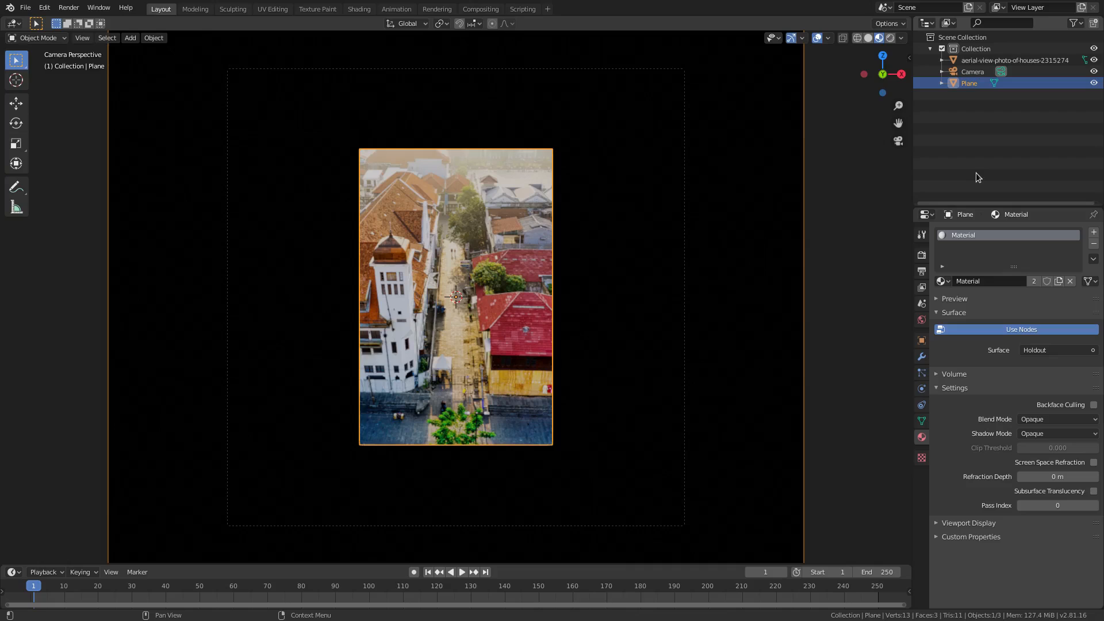
Turn on Transparent film in the render settings and set the color management View Transform to Standard
{"action": "left_click", "coordinate": [921, 256]}
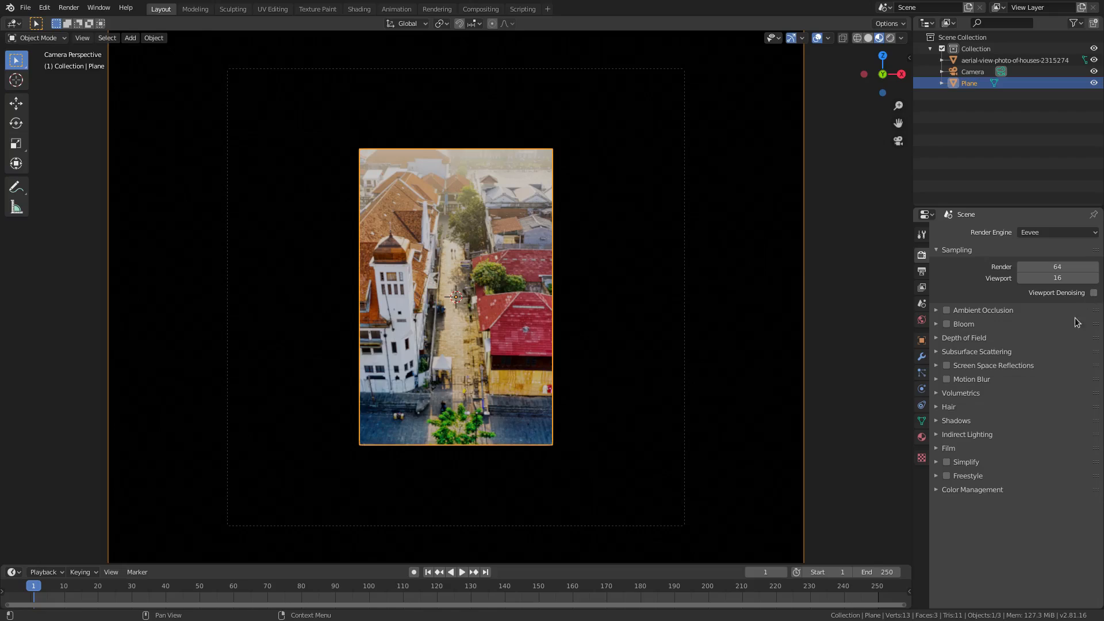
{"action": "left_click", "coordinate": [961, 450]}
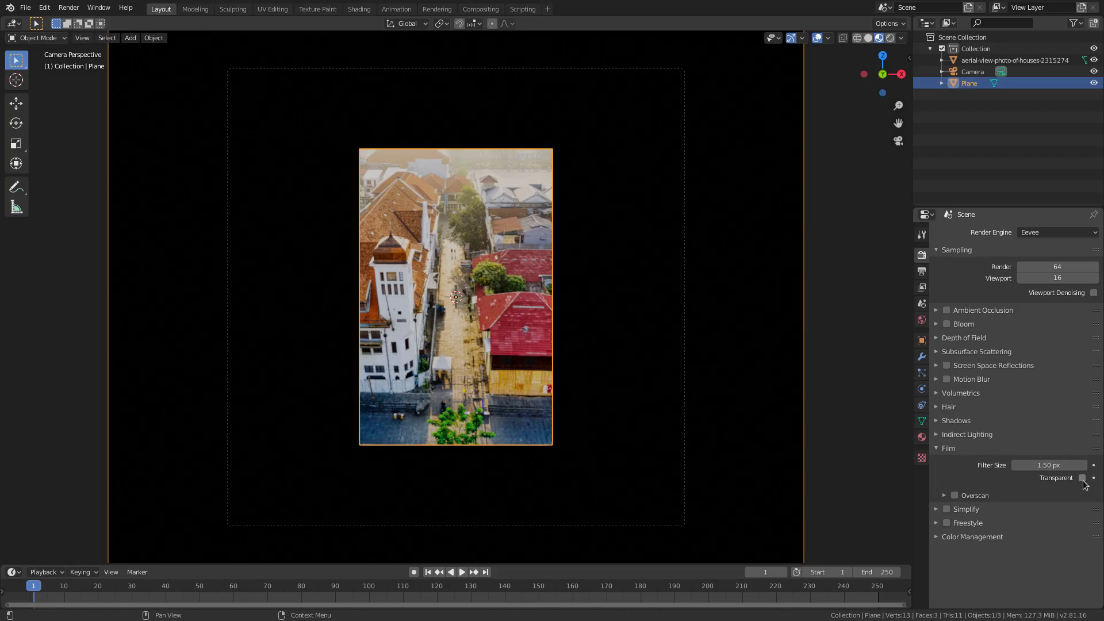
{"action": "left_click", "coordinate": [999, 540]}
{"action": "left_click", "coordinate": [1037, 570]}
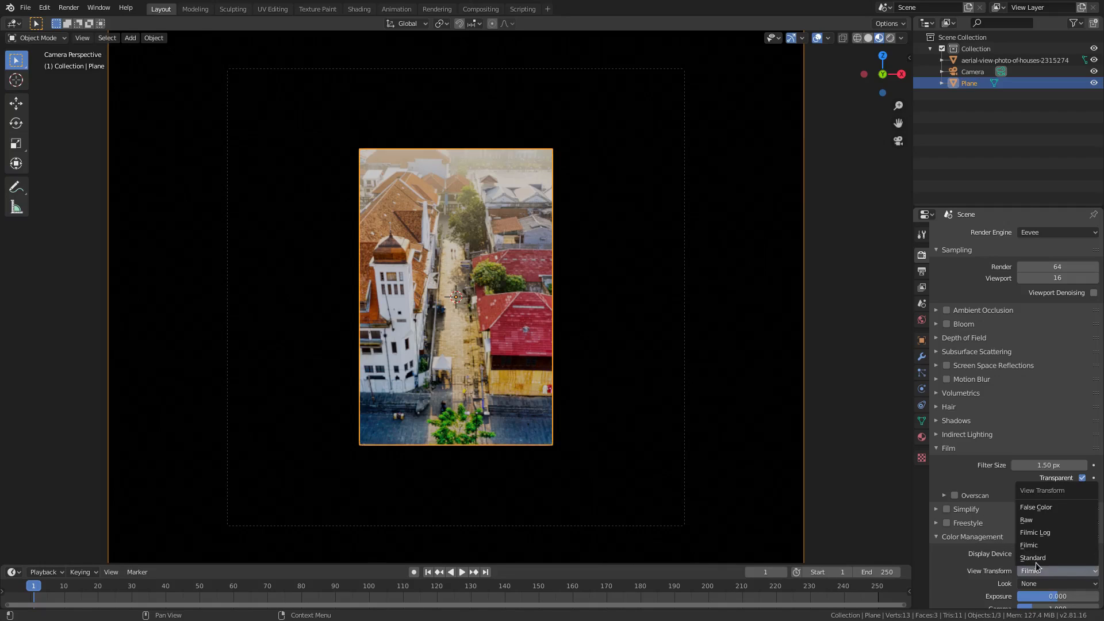
{"action": "left_click", "coordinate": [1033, 557]}
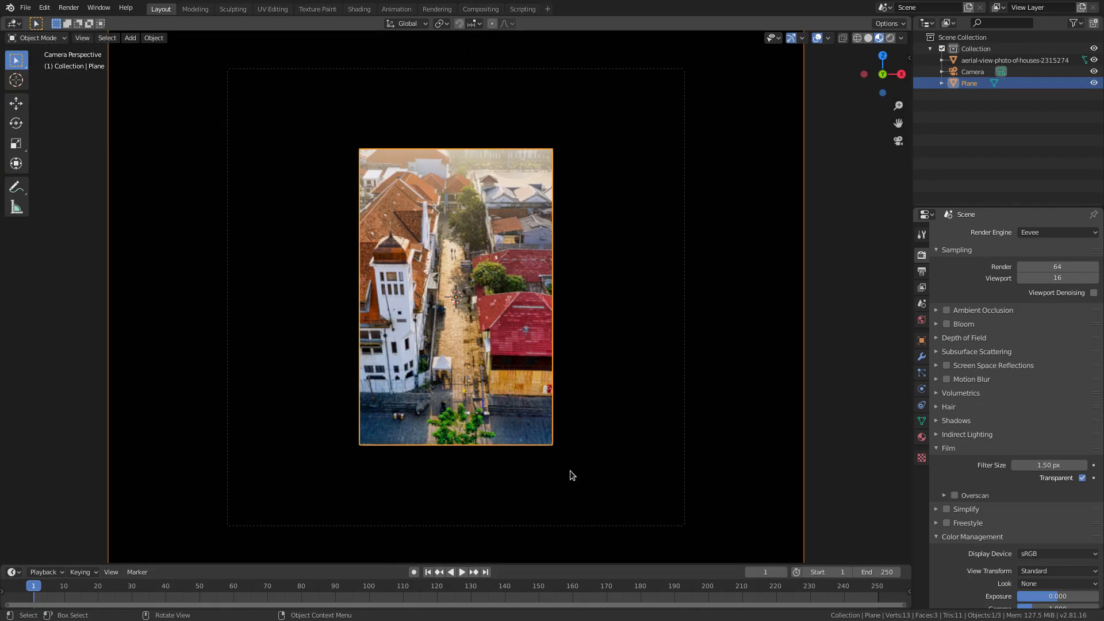
Preview the holdout wall in Rendered viewport shading and return to Material Preview
{"action": "left_click", "coordinate": [922, 437]}
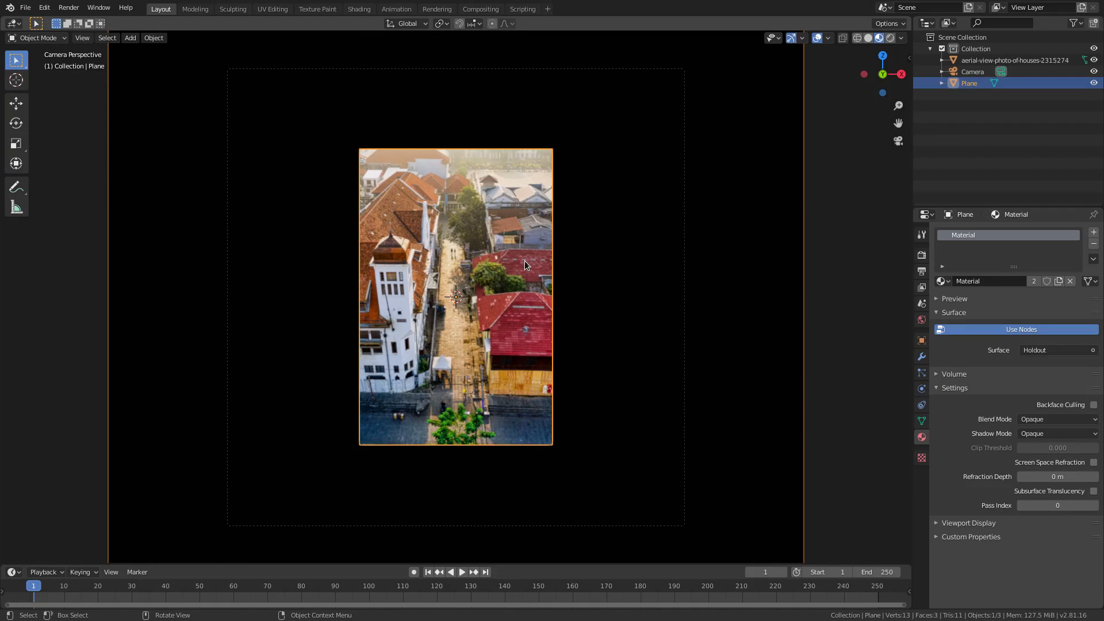
{"action": "left_click", "coordinate": [889, 38]}
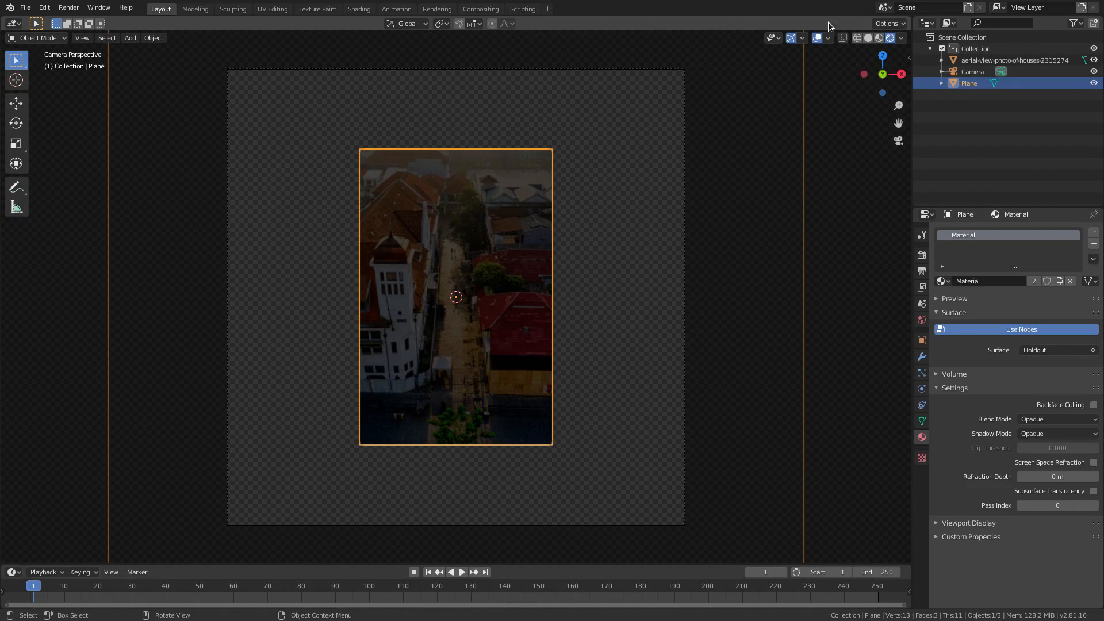
{"action": "left_click", "coordinate": [879, 38]}
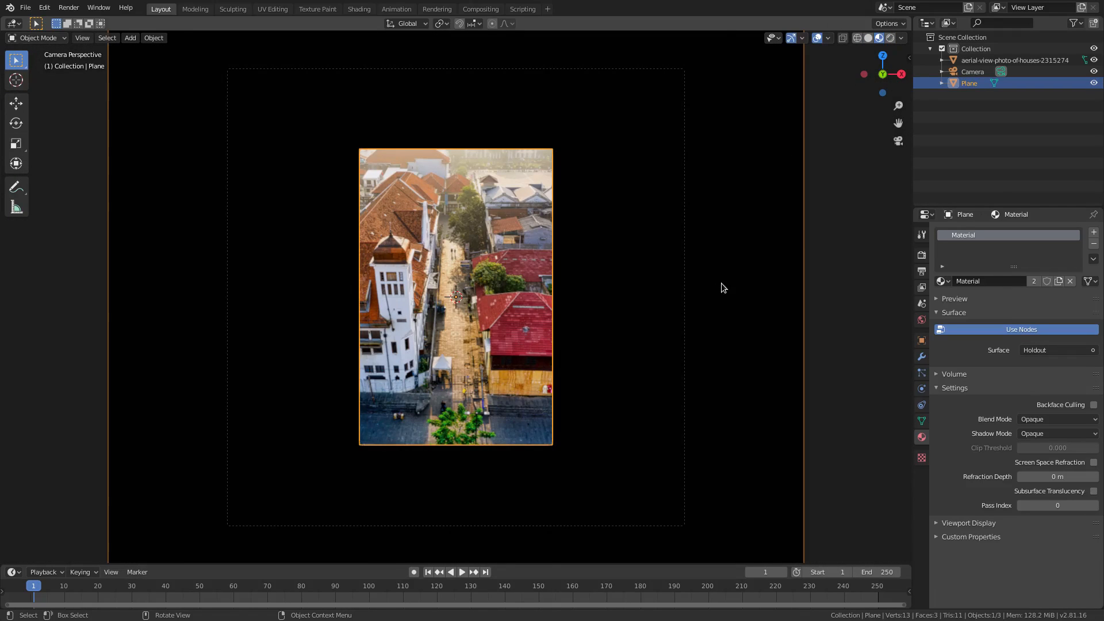
{"action": "scroll", "coordinate": [722, 287], "scroll_direction": "up", "scroll_amount": 1}
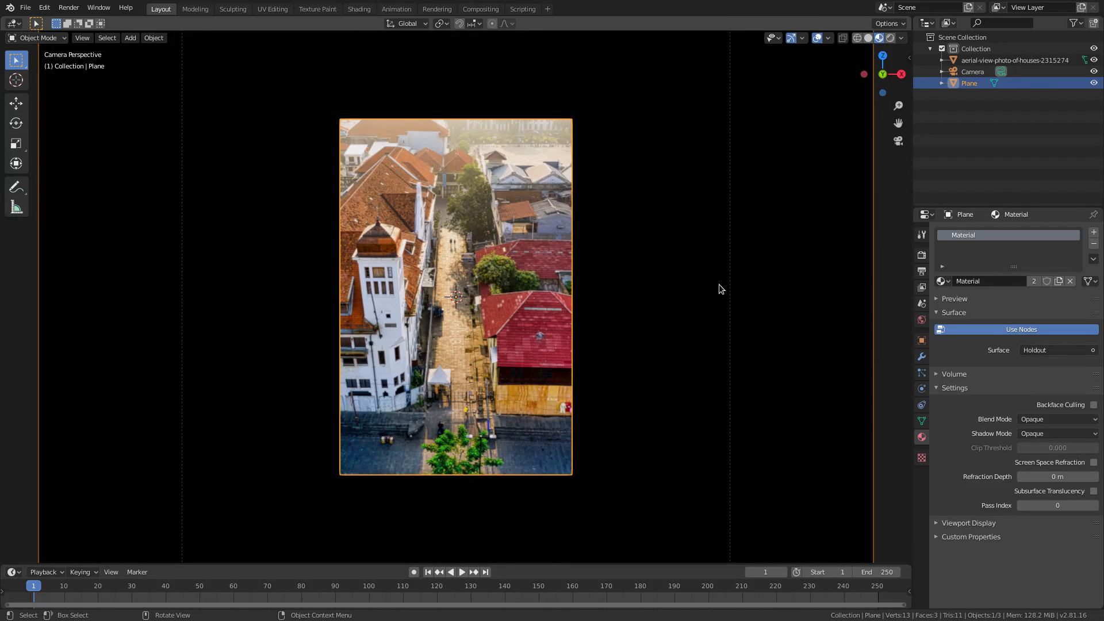
{"action": "scroll", "coordinate": [719, 284], "scroll_direction": "down", "scroll_amount": 2}
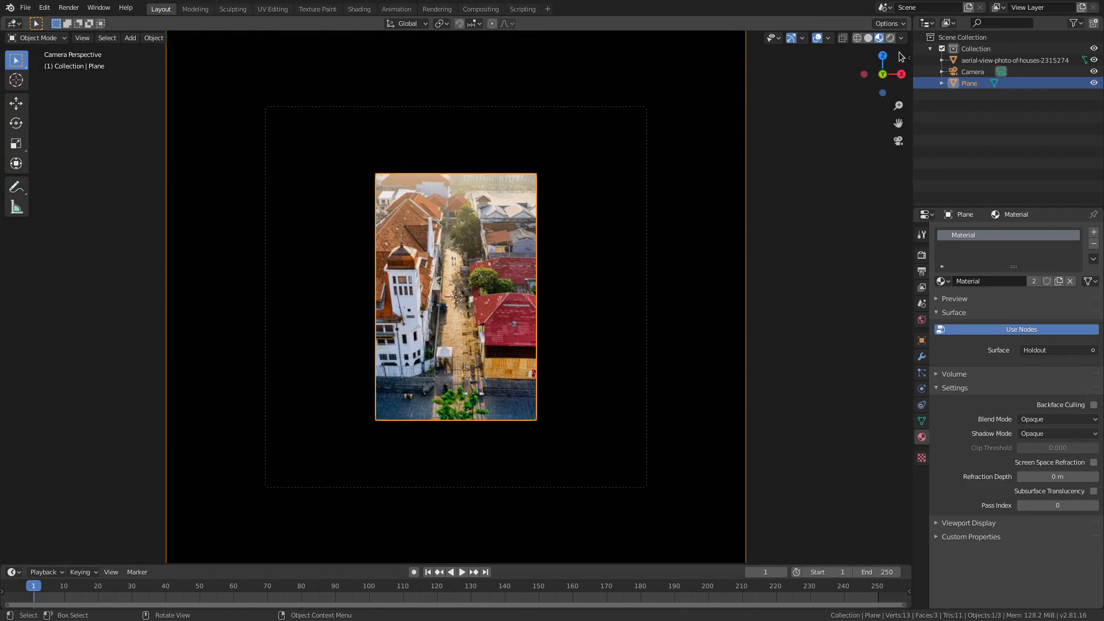
Set the world background color to white while in Rendered shading, and return to Material Preview
{"action": "left_click", "coordinate": [890, 38]}
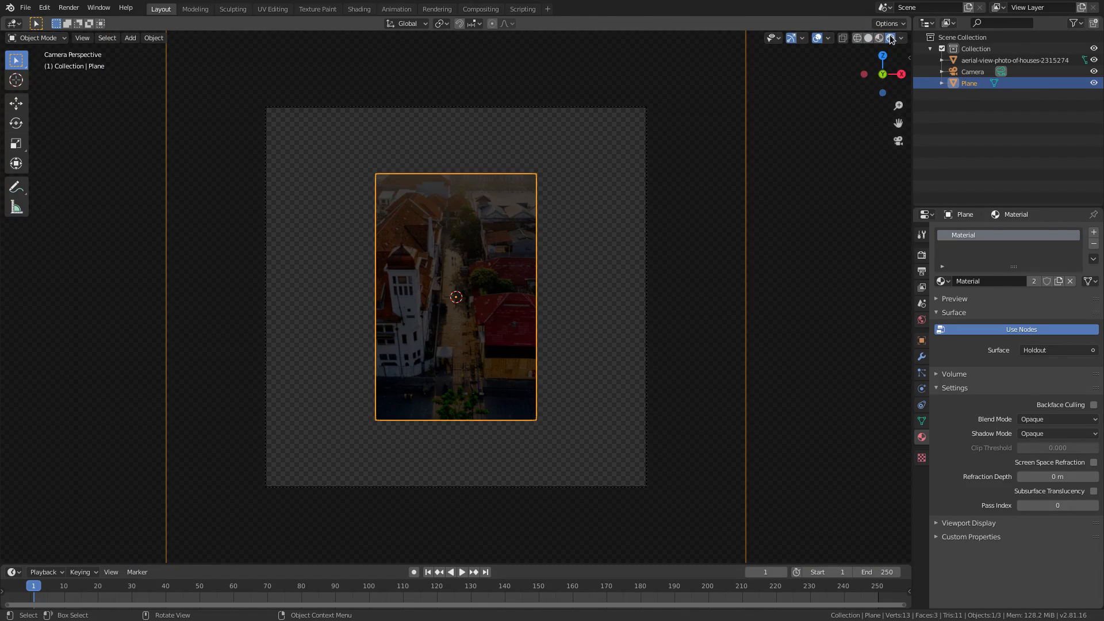
{"action": "left_click", "coordinate": [921, 319]}
{"action": "left_click", "coordinate": [1068, 309]}
{"action": "left_click_drag", "start_coordinate": [1077, 216], "coordinate": [1079, 147]}
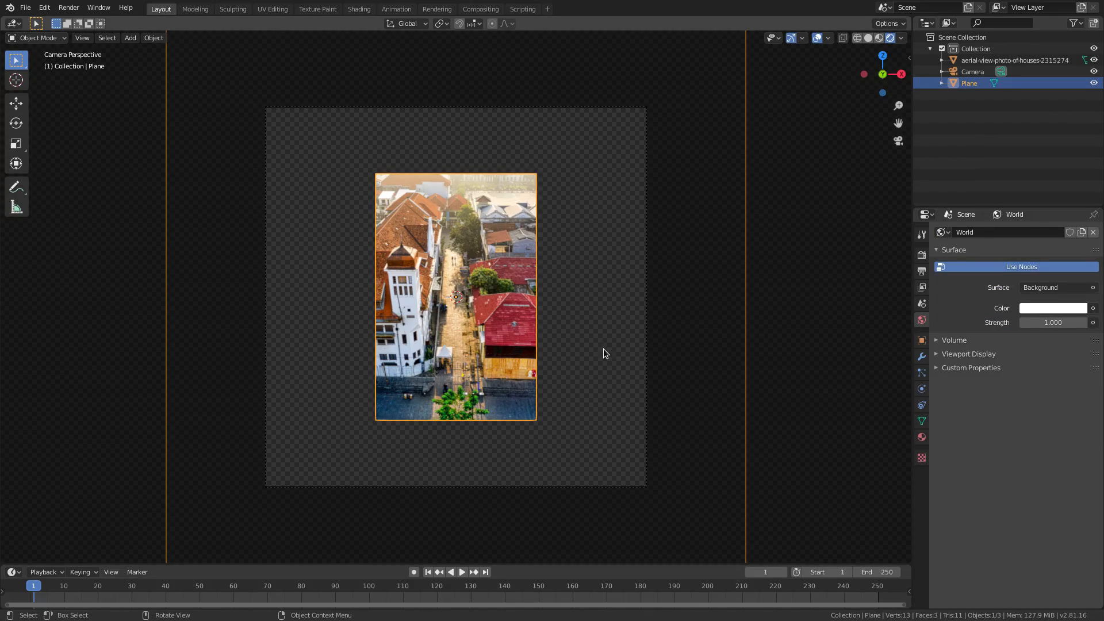
{"action": "left_click", "coordinate": [877, 38]}
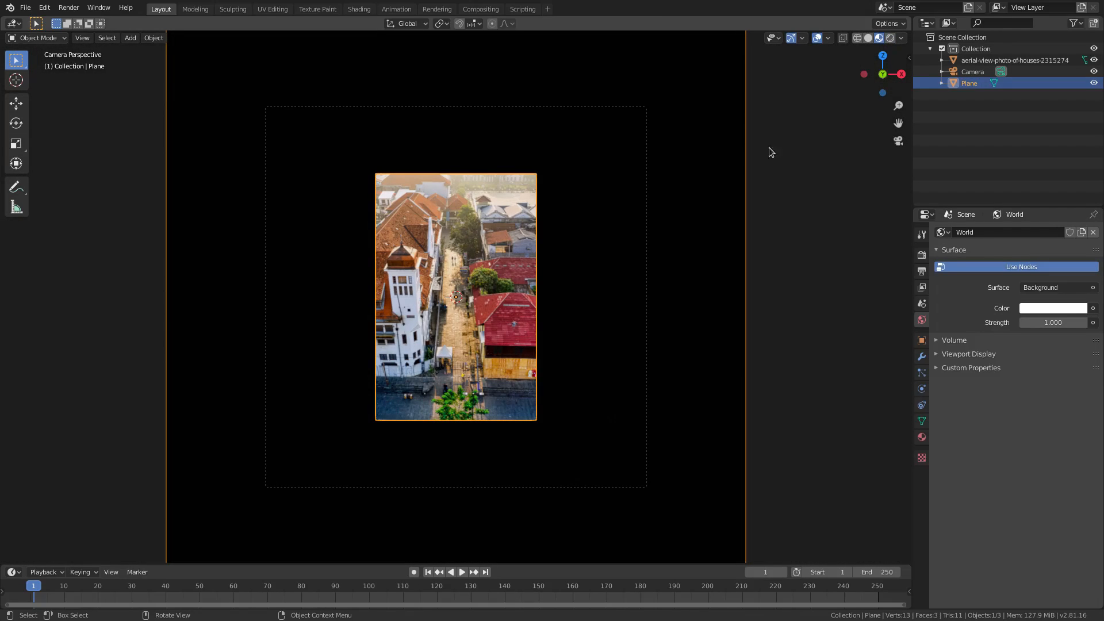
Add a new mesh plane at the scene's center and rotate it 90 degrees around the X axis
{"action": "scroll", "coordinate": [515, 302], "scroll_direction": "up", "scroll_amount": 2}
{"action": "middle_click_drag", "start_coordinate": [515, 302], "coordinate": [457, 304]}
{"action": "key", "text": "shift+a"}
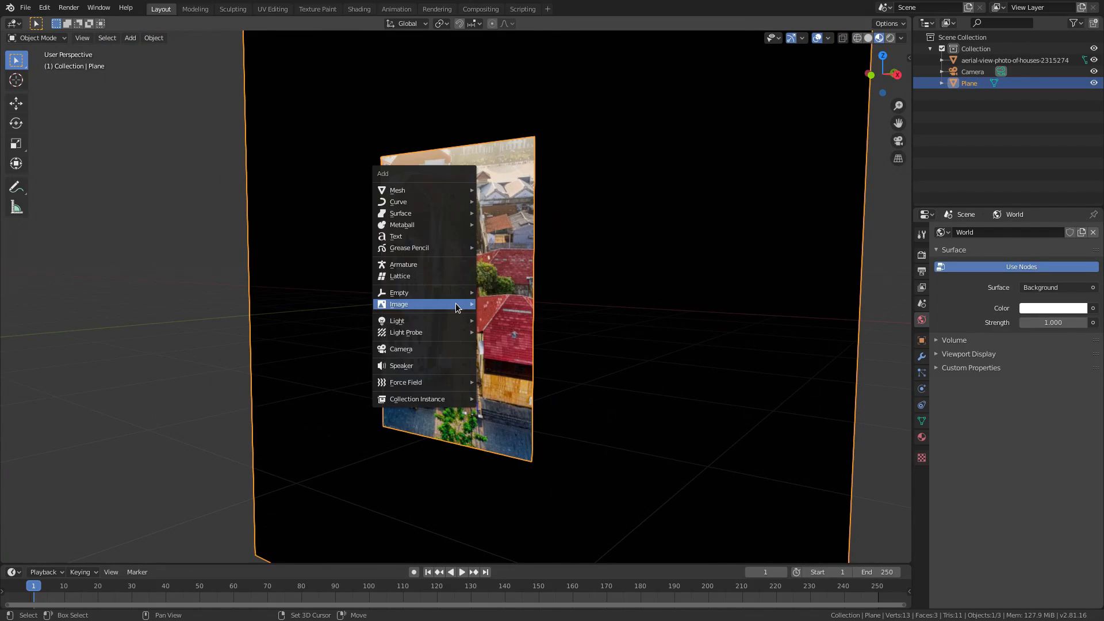
{"action": "mouse_move", "coordinate": [417, 198]}
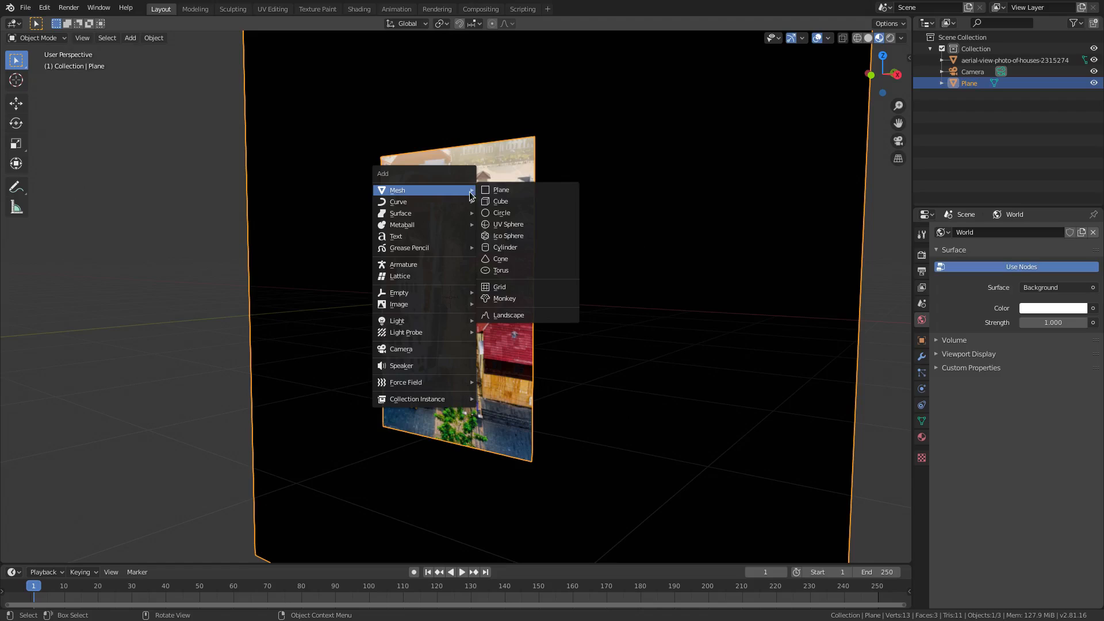
{"action": "left_click", "coordinate": [493, 190]}
{"action": "type", "text": "rx"}
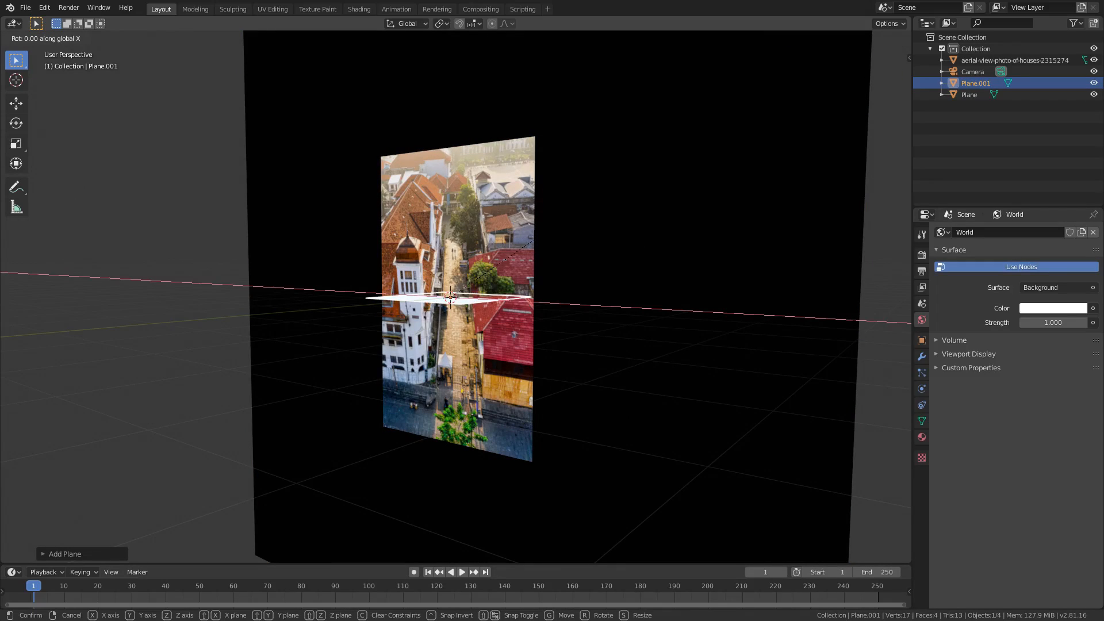
{"action": "type", "text": "90"}
{"action": "key", "text": "Return"}
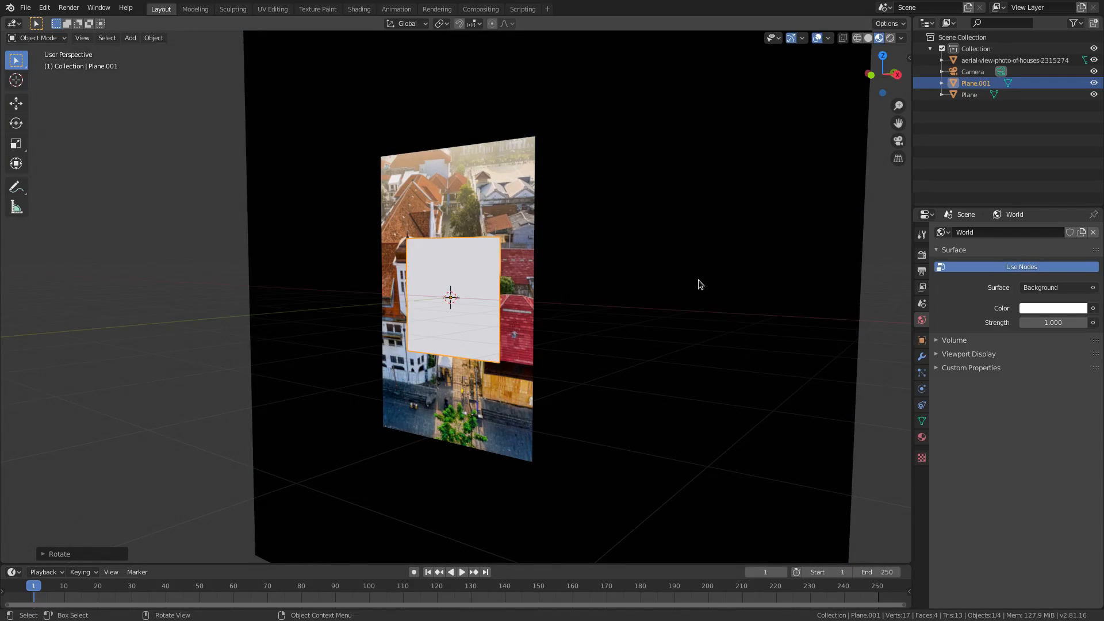
Move the new plane along the Y axis to just behind the wall, ahead of the photo plane
{"action": "middle_click_drag", "start_coordinate": [697, 284], "coordinate": [554, 296]}
{"action": "key", "text": "g"}
{"action": "key", "text": "y"}
{"action": "left_click", "coordinate": [574, 295]}
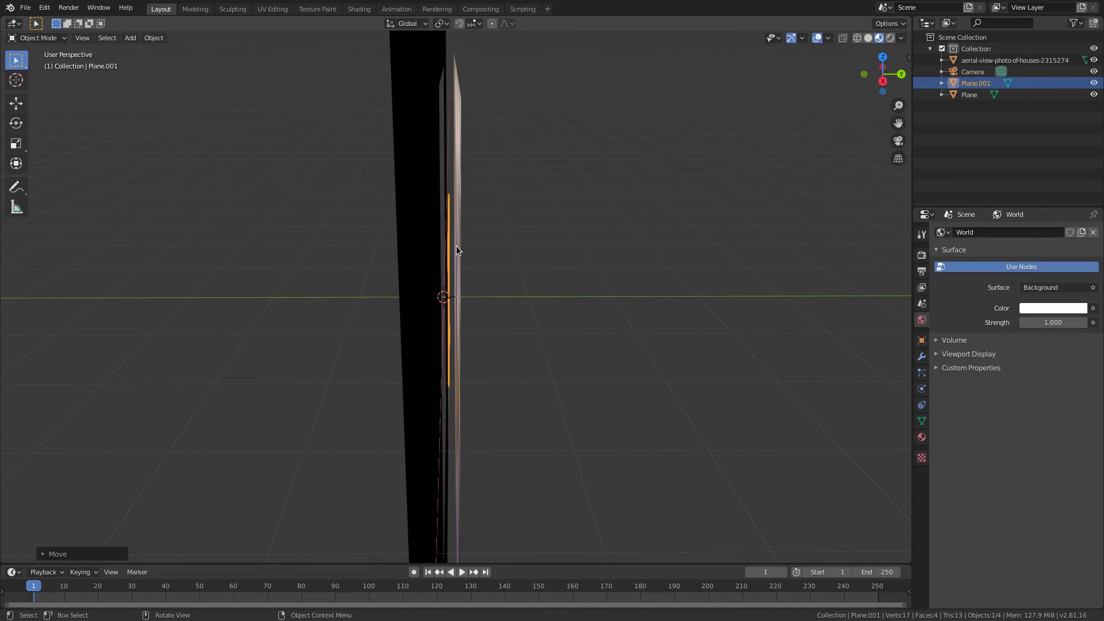
Check the plane's gap from the wall and move it about 0.15 m farther back along the Y axis
{"action": "middle_click_drag", "start_coordinate": [431, 204], "coordinate": [476, 210]}
{"action": "left_click", "coordinate": [476, 210]}
{"action": "left_click", "coordinate": [411, 313]}
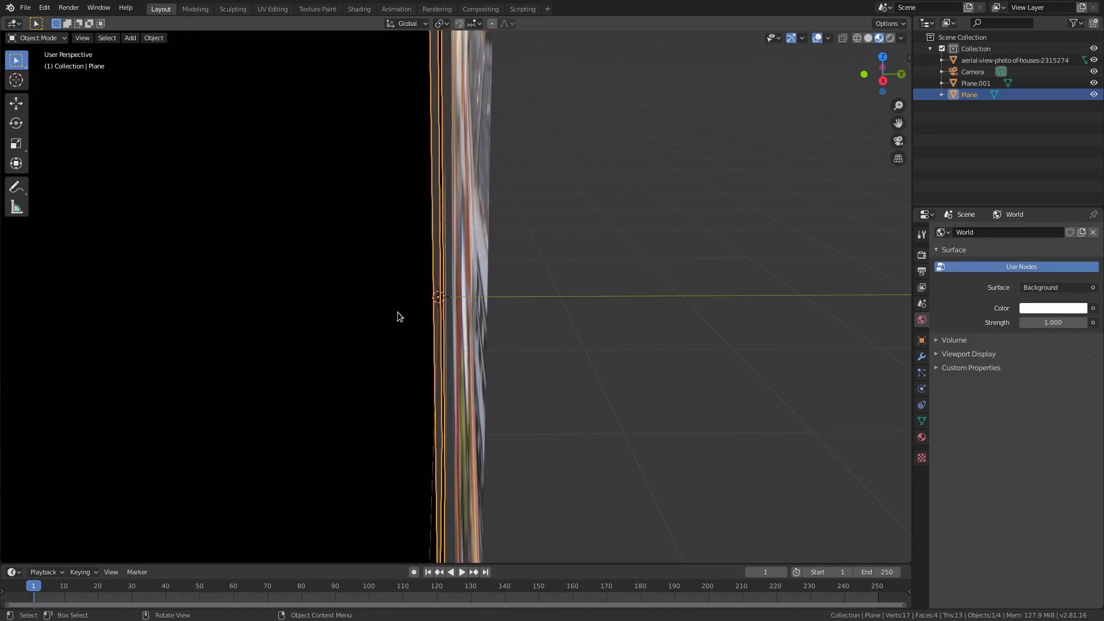
{"action": "left_click", "coordinate": [447, 250]}
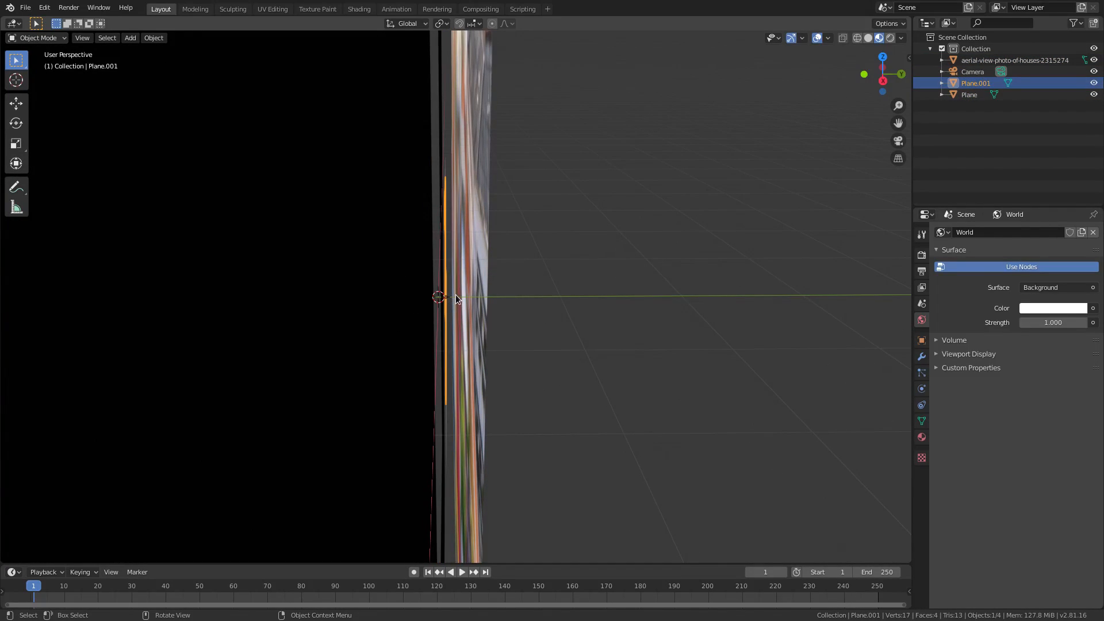
{"action": "key", "text": "g"}
{"action": "key", "text": "y"}
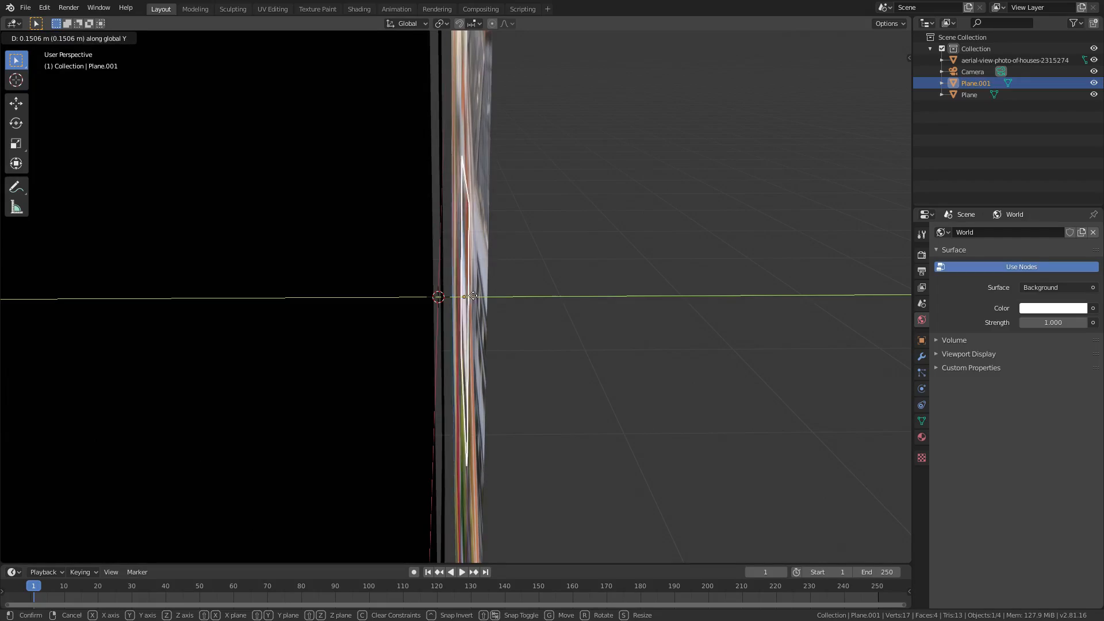
{"action": "left_click", "coordinate": [473, 295]}
Return to the camera view and make the timeline area taller
{"action": "middle_click_drag", "start_coordinate": [474, 295], "coordinate": [610, 262]}
{"action": "key", "text": "KP_0"}
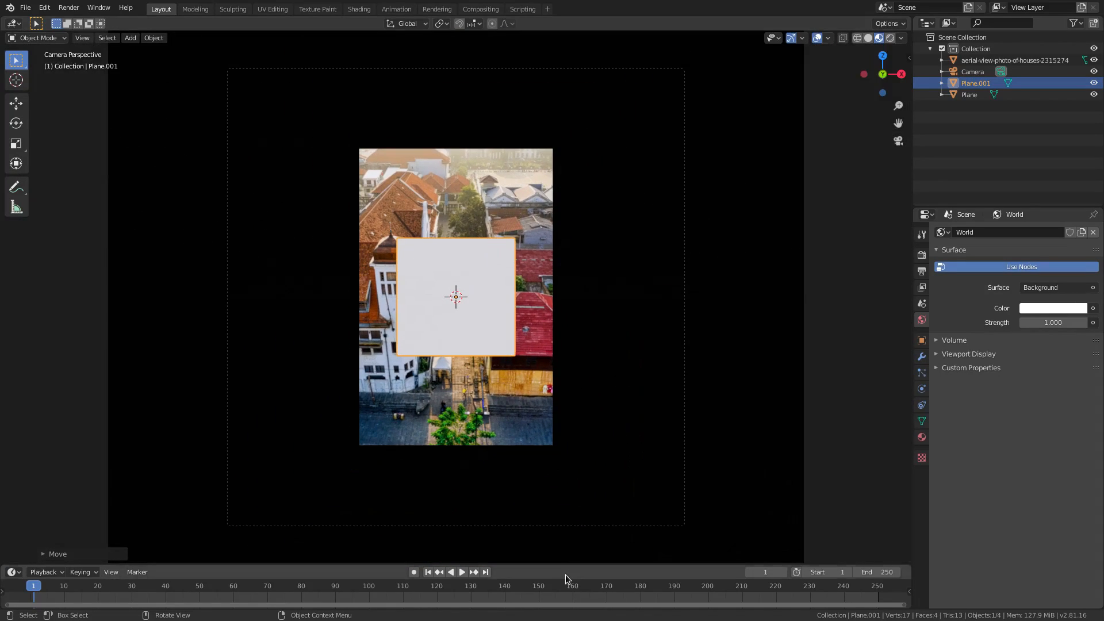
{"action": "left_click_drag", "start_coordinate": [557, 562], "coordinate": [563, 530]}
Scale the white plane up slightly wider than the opening and rotate it about -35 degrees around the Y axis
{"action": "key", "text": "s"}
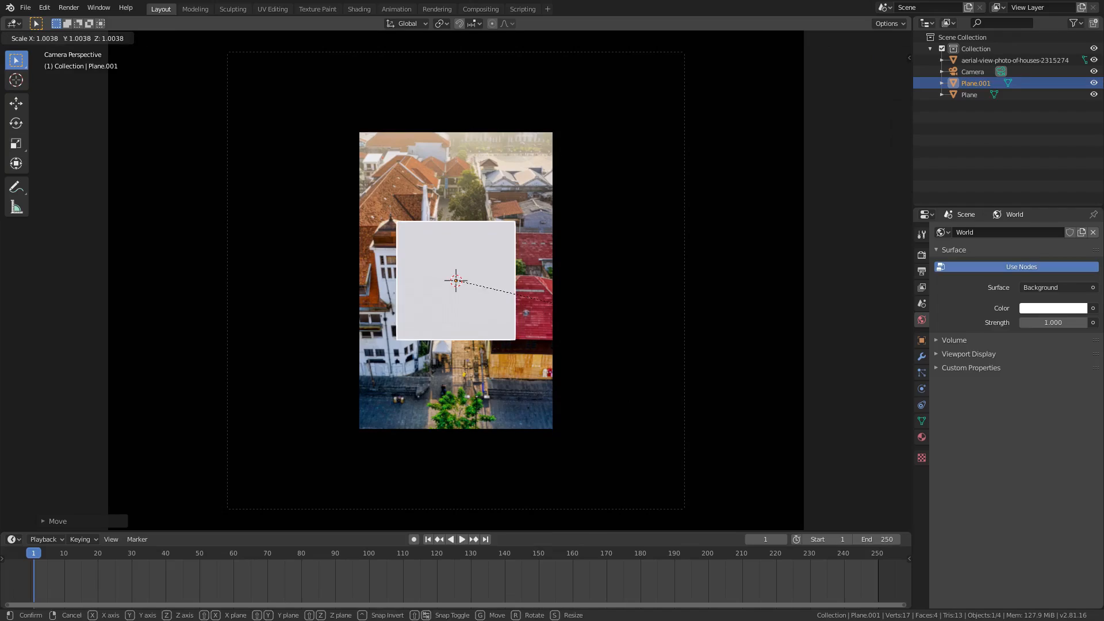
{"action": "left_click", "coordinate": [541, 239]}
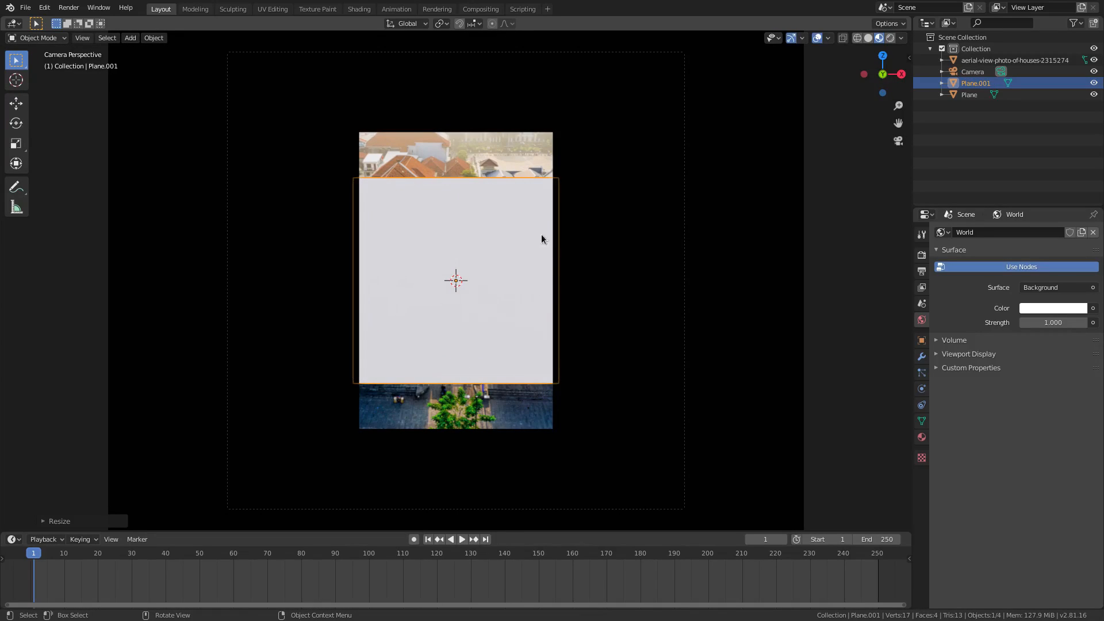
{"action": "key", "text": "r"}
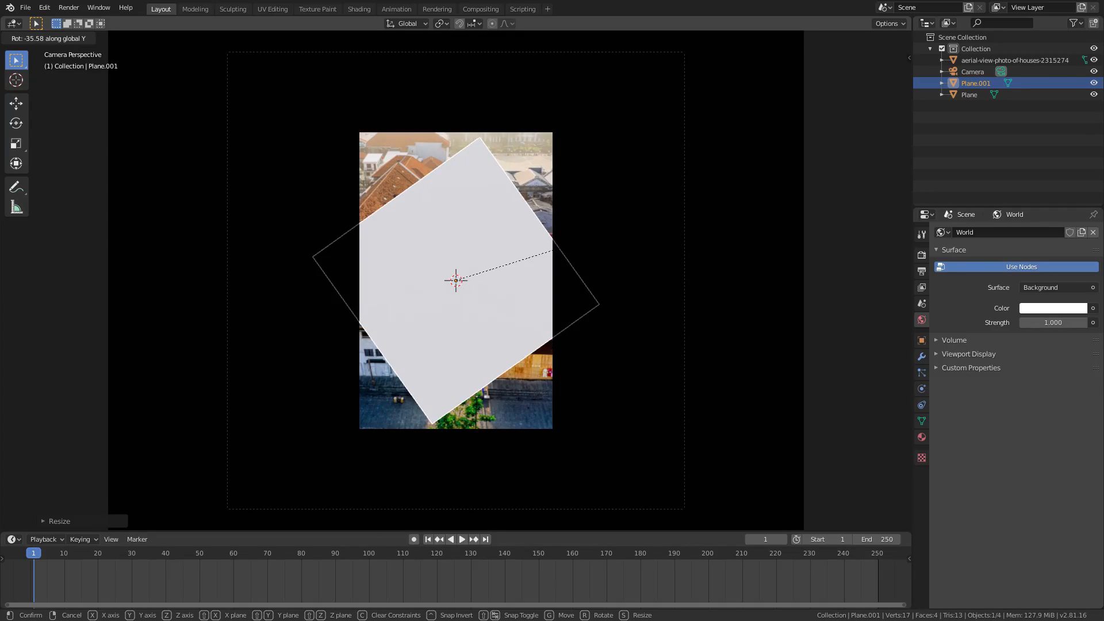
{"action": "left_click", "coordinate": [551, 248]}
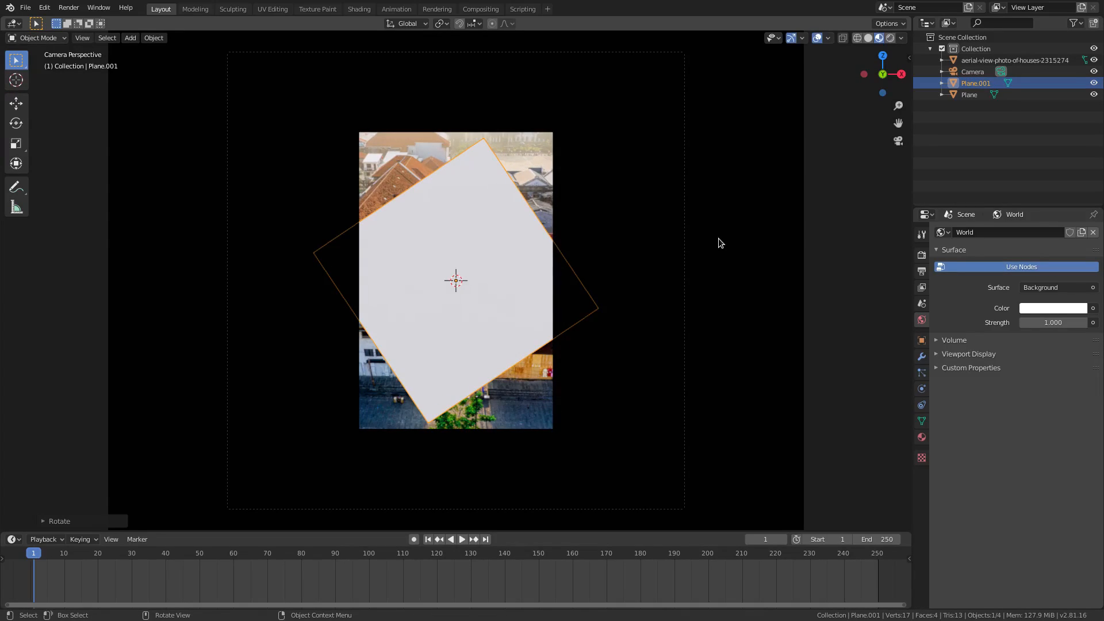
Scale the tilted white plane up further until it covers the whole opening and the photo behind it
{"action": "key", "text": "s"}
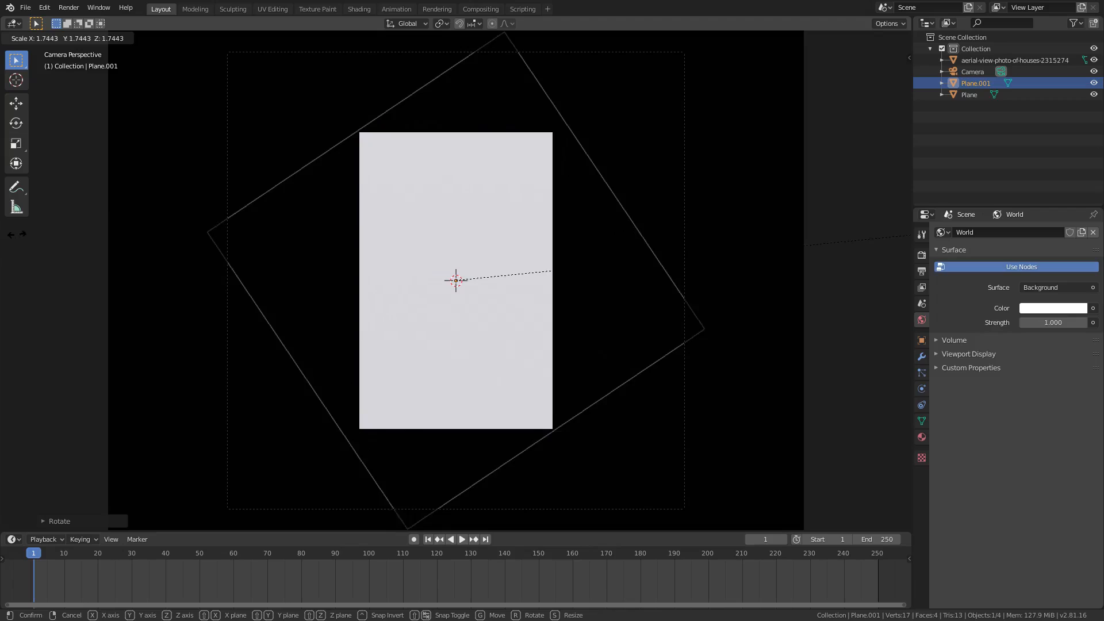
{"action": "left_click", "coordinate": [555, 268]}
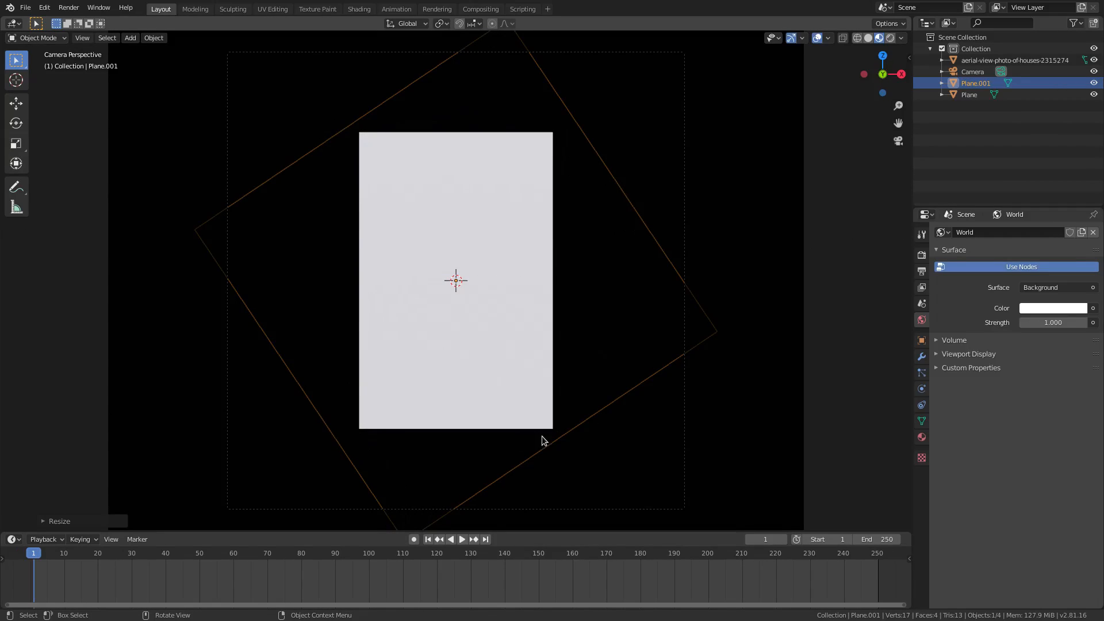
{"action": "key", "text": "s"}
{"action": "left_click", "coordinate": [625, 407]}
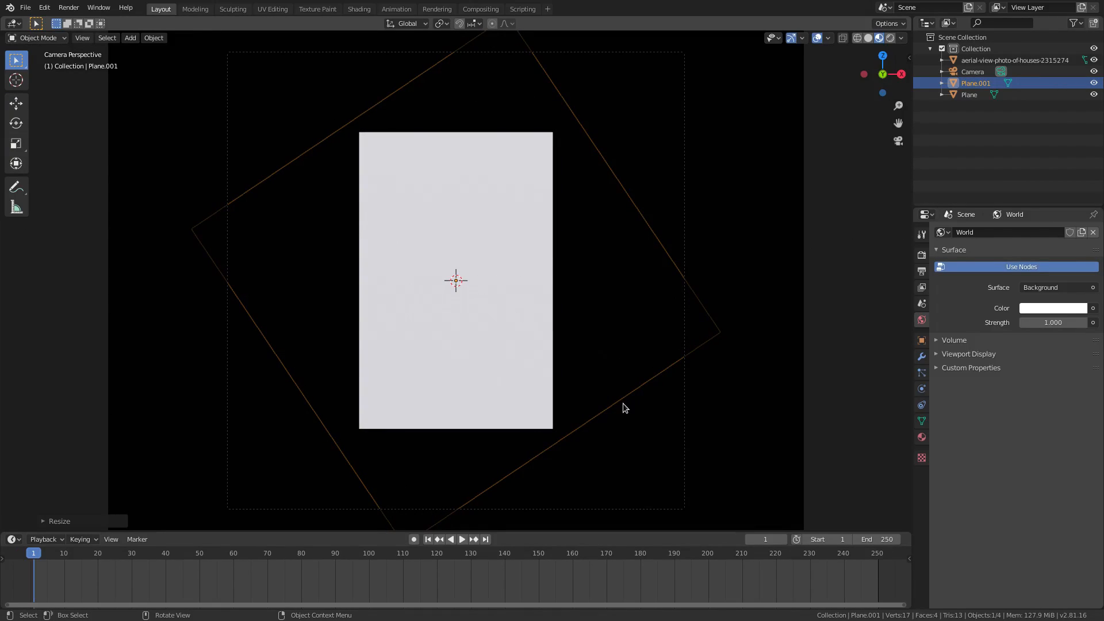
Set the animation's start frame to 0 and go to that frame
{"action": "left_click", "coordinate": [810, 538]}
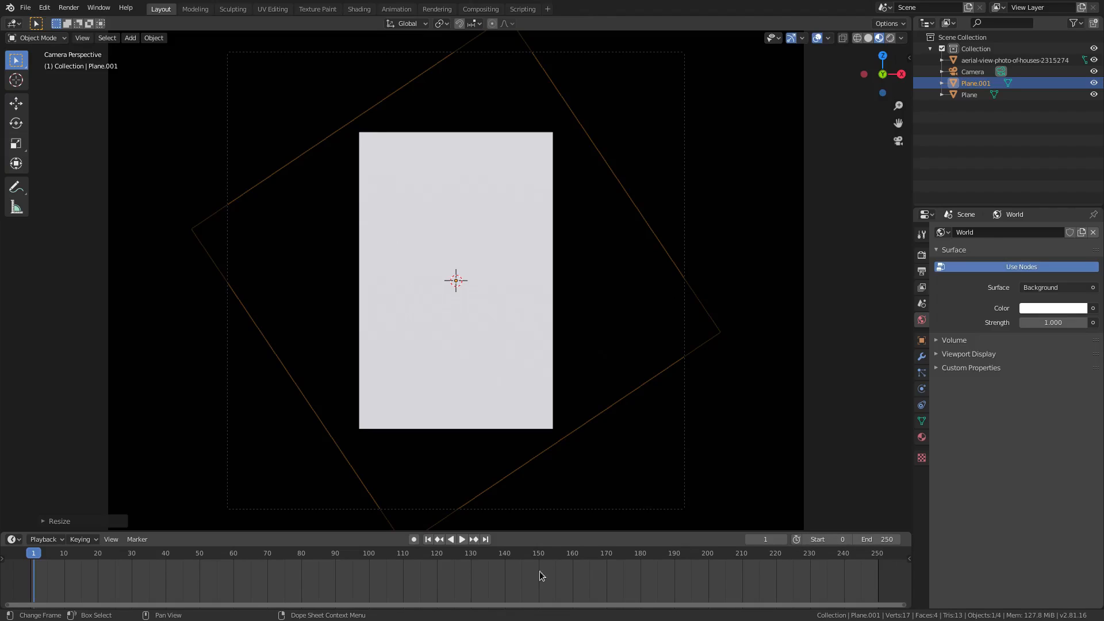
{"action": "left_click", "coordinate": [429, 539]}
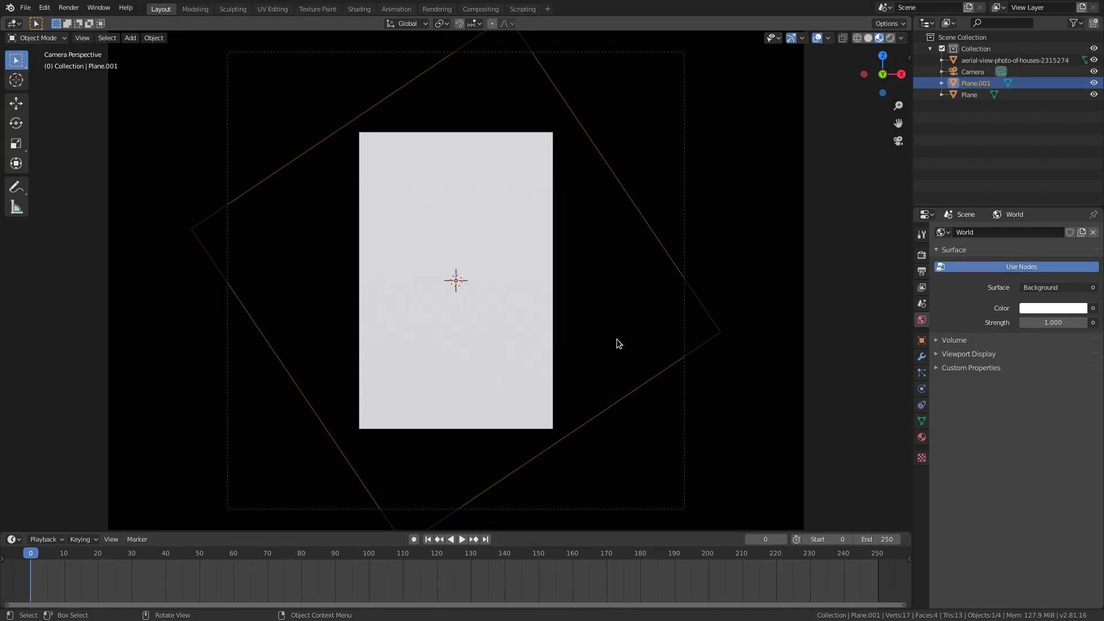
Move the tilted white plane along its local Y axis past the opening's upper-left corner until the photo is fully uncovered
{"action": "key", "text": "g"}
{"action": "key", "text": "x"}
{"action": "key", "text": "x"}
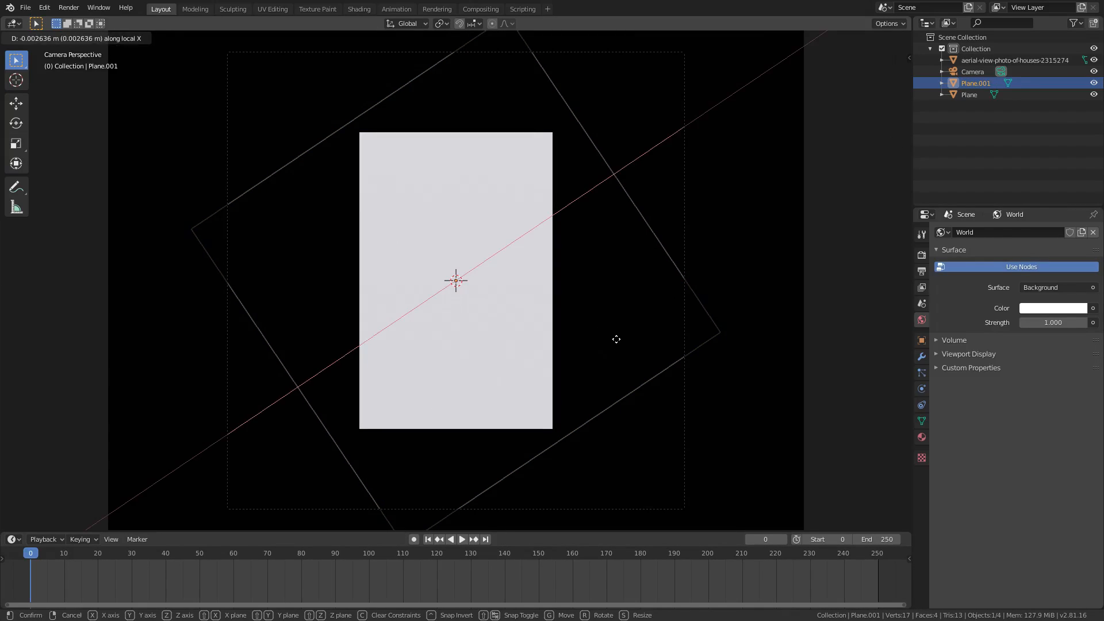
{"action": "key", "text": "y"}
{"action": "key", "text": "y"}
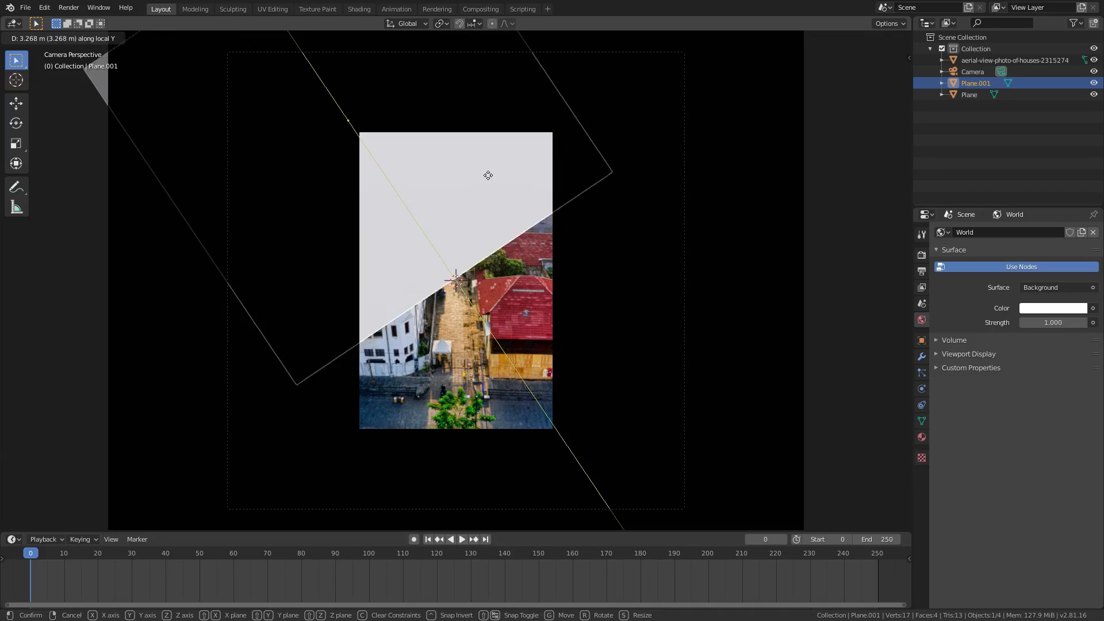
{"action": "left_click", "coordinate": [349, 72]}
{"action": "scroll", "coordinate": [361, 124], "scroll_direction": "up", "scroll_amount": 2}
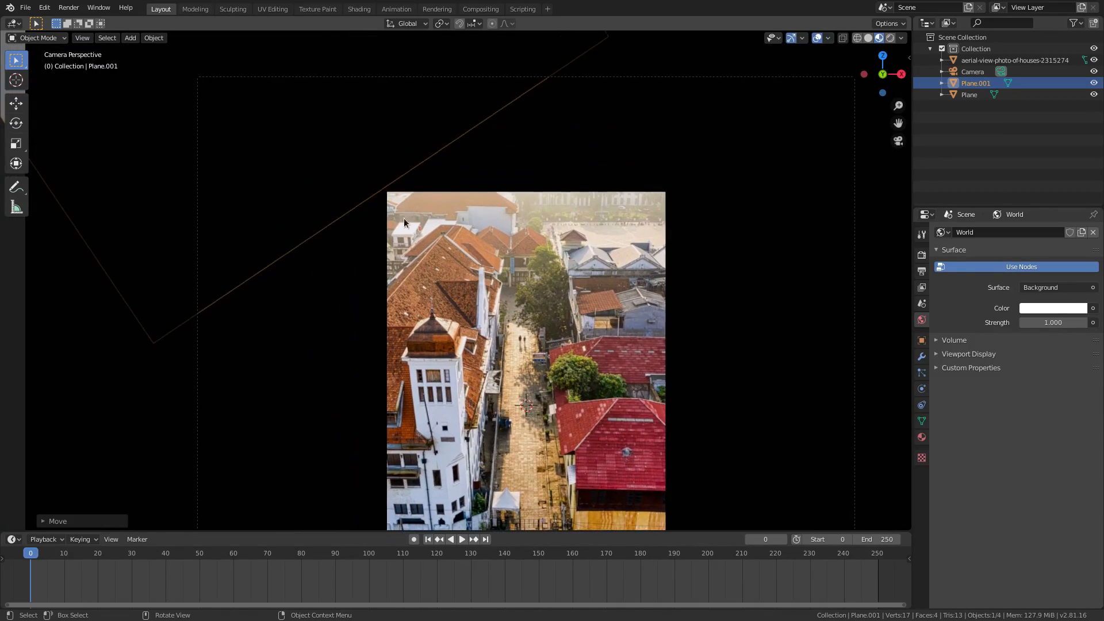
{"action": "scroll", "coordinate": [357, 133], "scroll_direction": "up", "scroll_amount": 3}
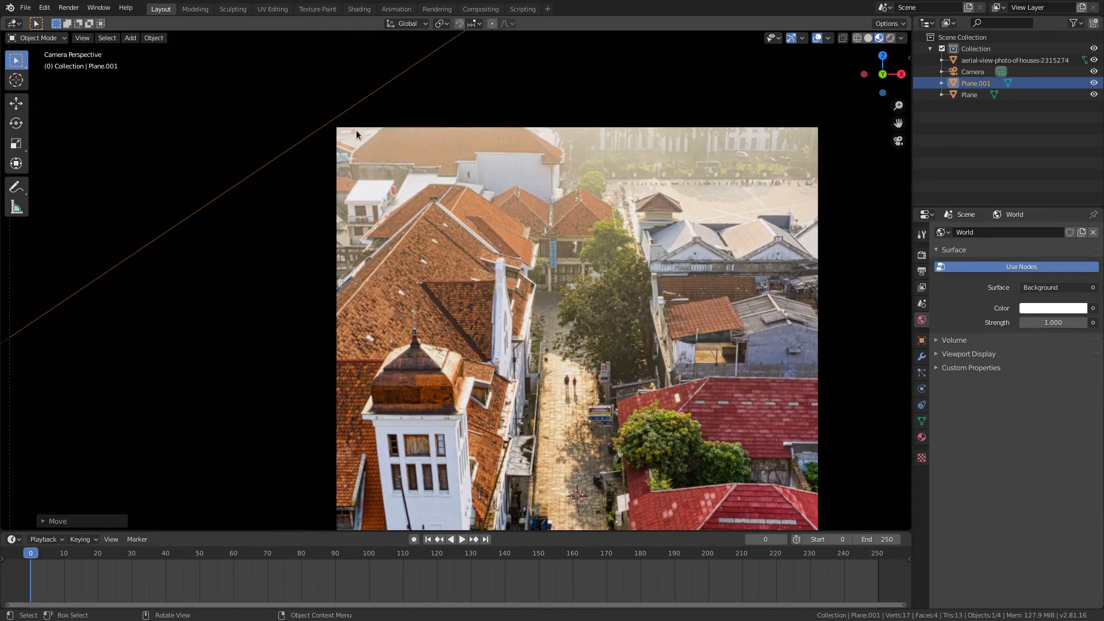
{"action": "scroll", "coordinate": [357, 255], "scroll_direction": "down", "scroll_amount": 4}
{"action": "middle_click_drag", "start_coordinate": [455, 380], "coordinate": [408, 322], "text": "shift"}
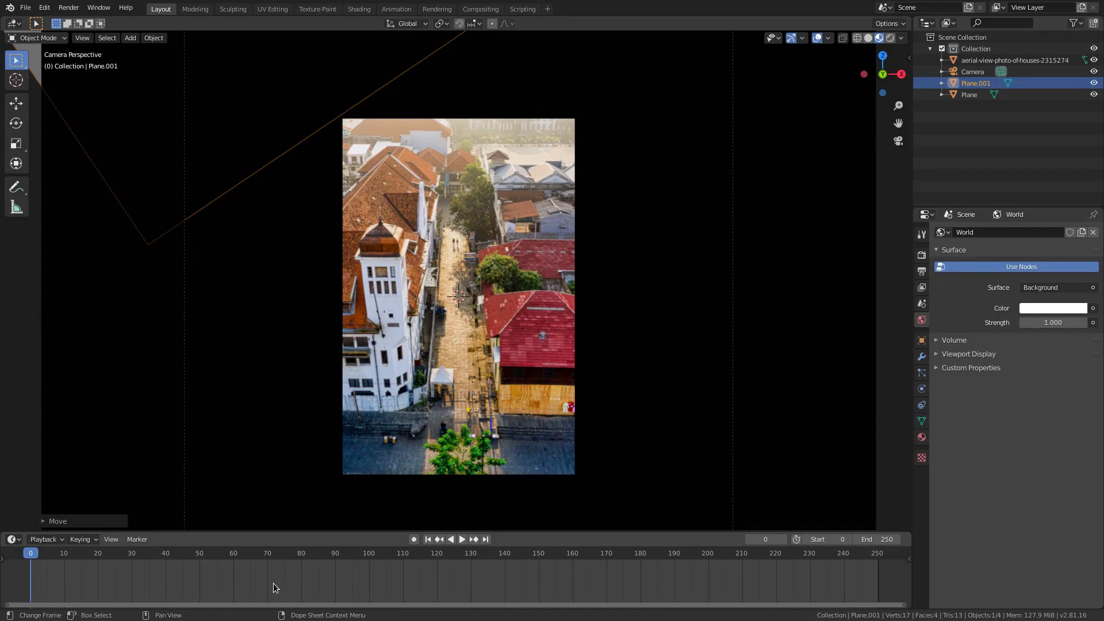
Insert a location keyframe for the white plane at frame 100
{"action": "left_click", "coordinate": [369, 557]}
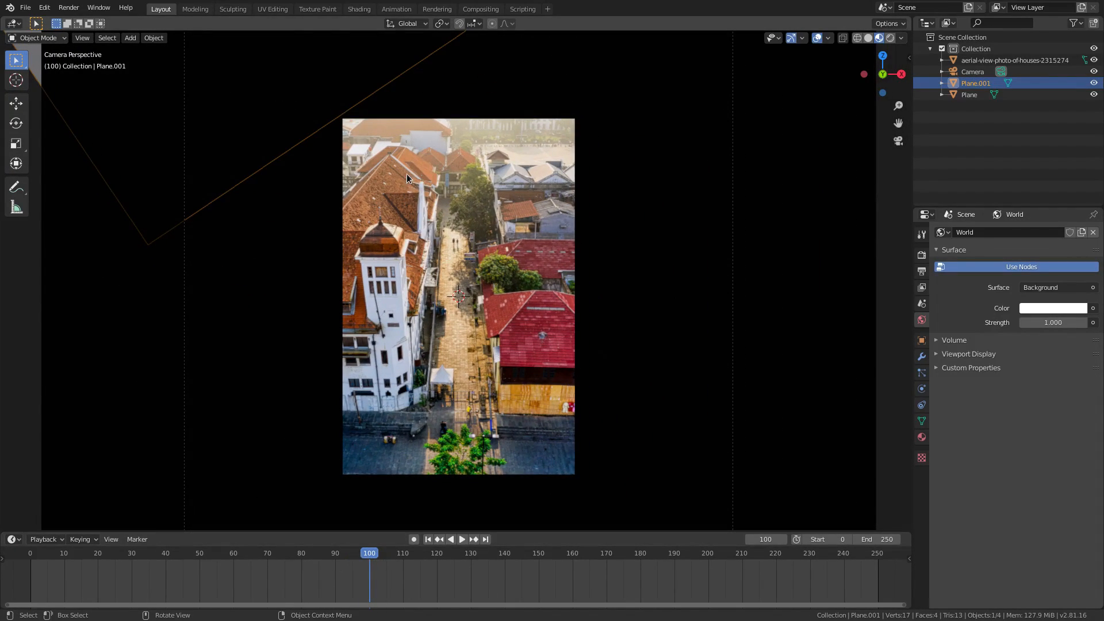
{"action": "key", "text": "i"}
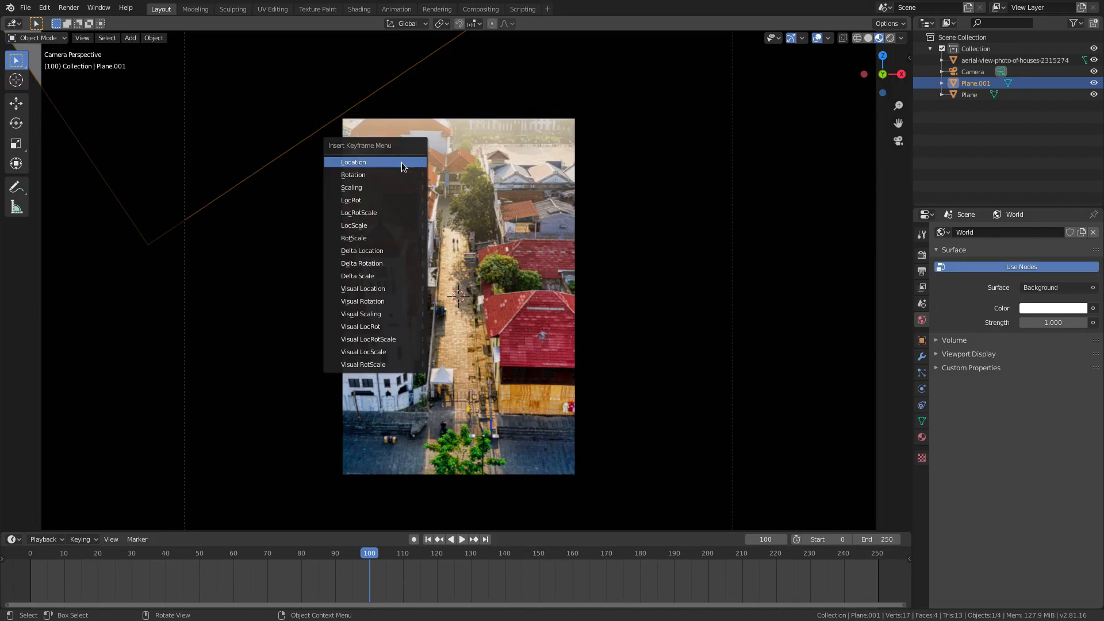
{"action": "left_click", "coordinate": [401, 162]}
At frame 110, move the white plane back along local Y to cover all but the opening's lower-right corner, and keyframe its location
{"action": "left_click", "coordinate": [404, 557]}
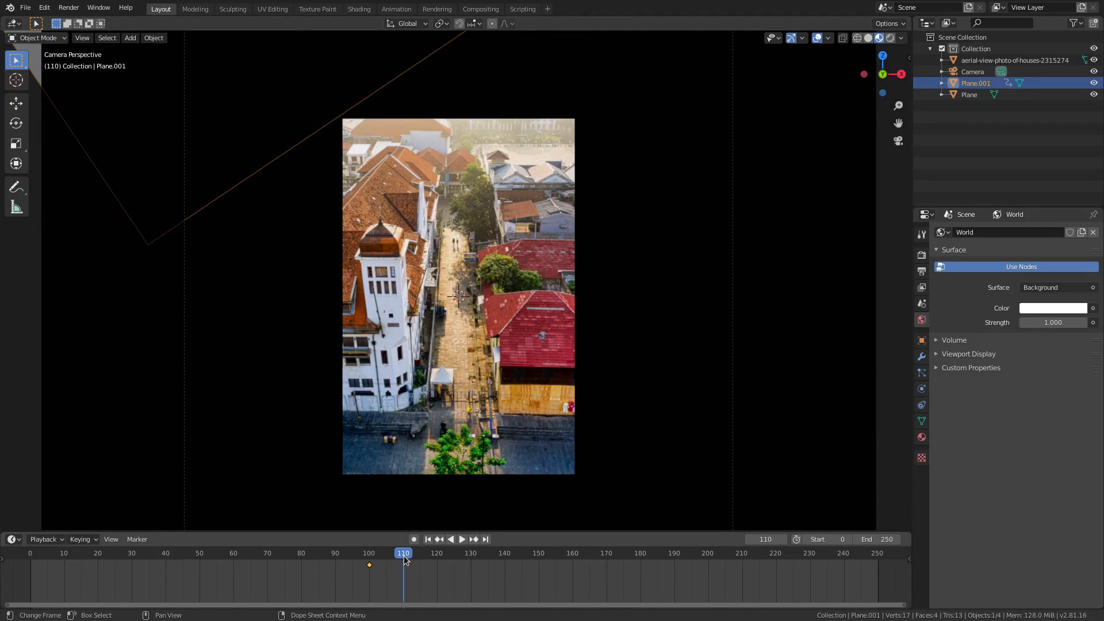
{"action": "key", "text": "g"}
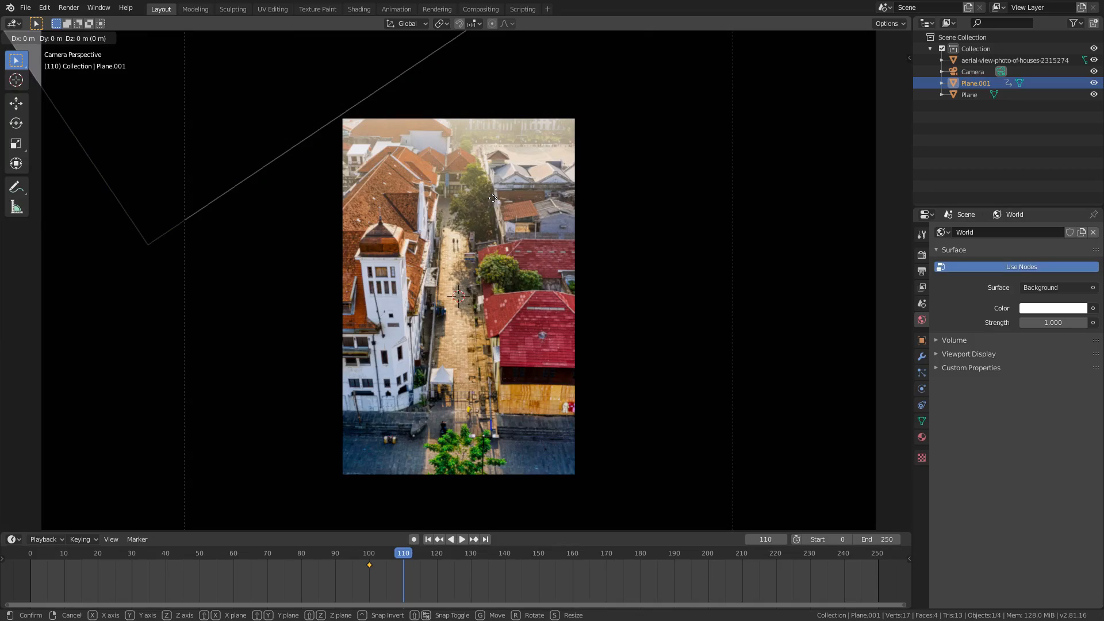
{"action": "key", "text": "y"}
{"action": "key", "text": "y"}
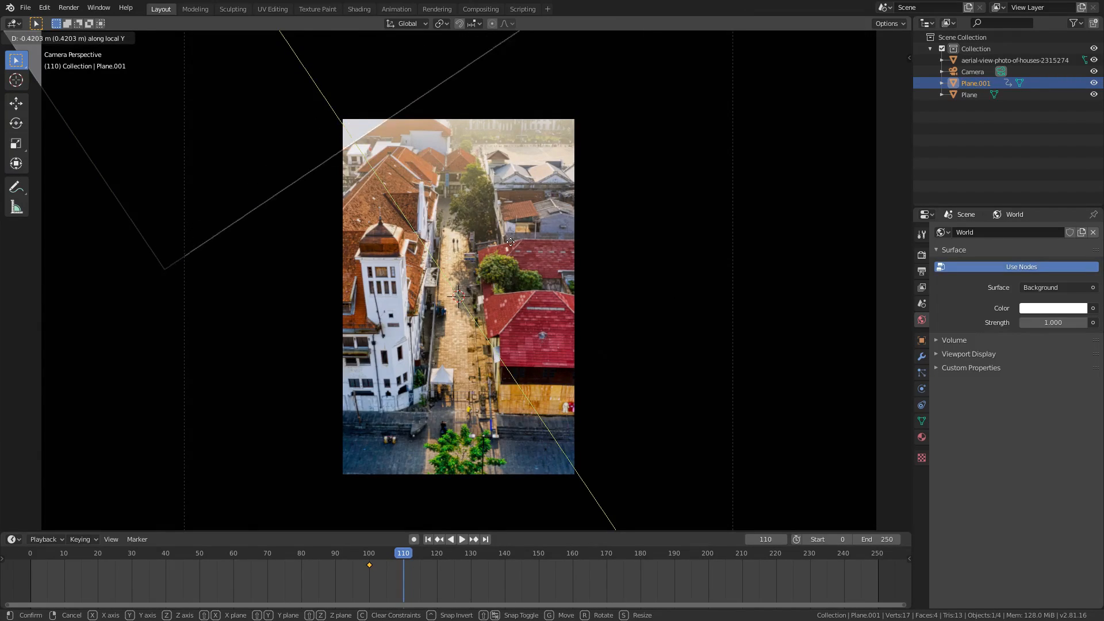
{"action": "left_click", "coordinate": [641, 59]}
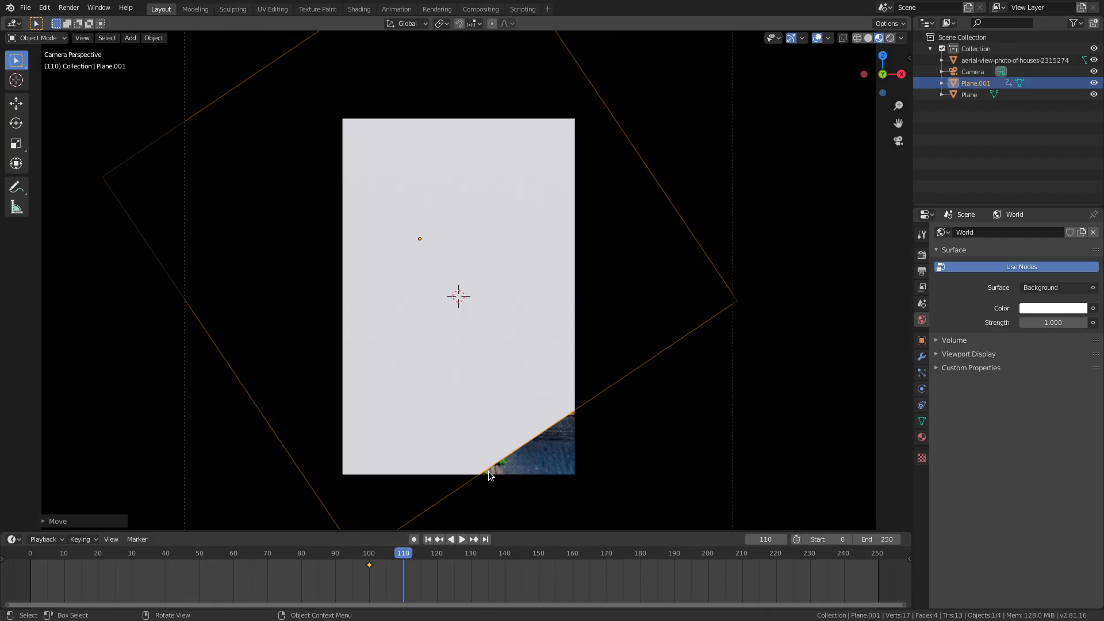
{"action": "key", "text": "i"}
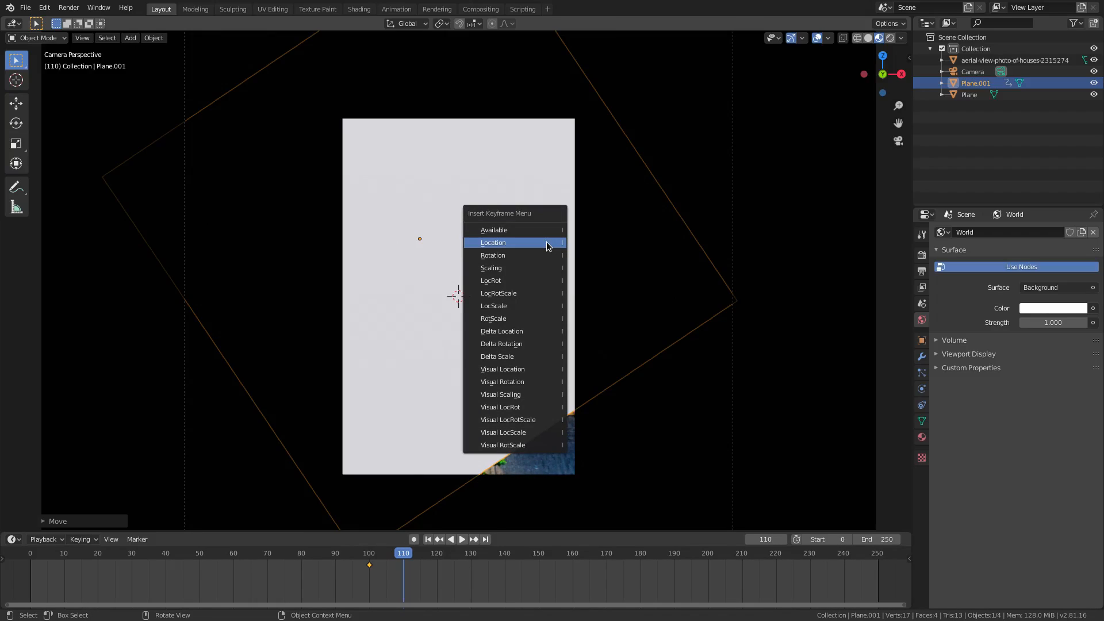
{"action": "left_click", "coordinate": [546, 242]}
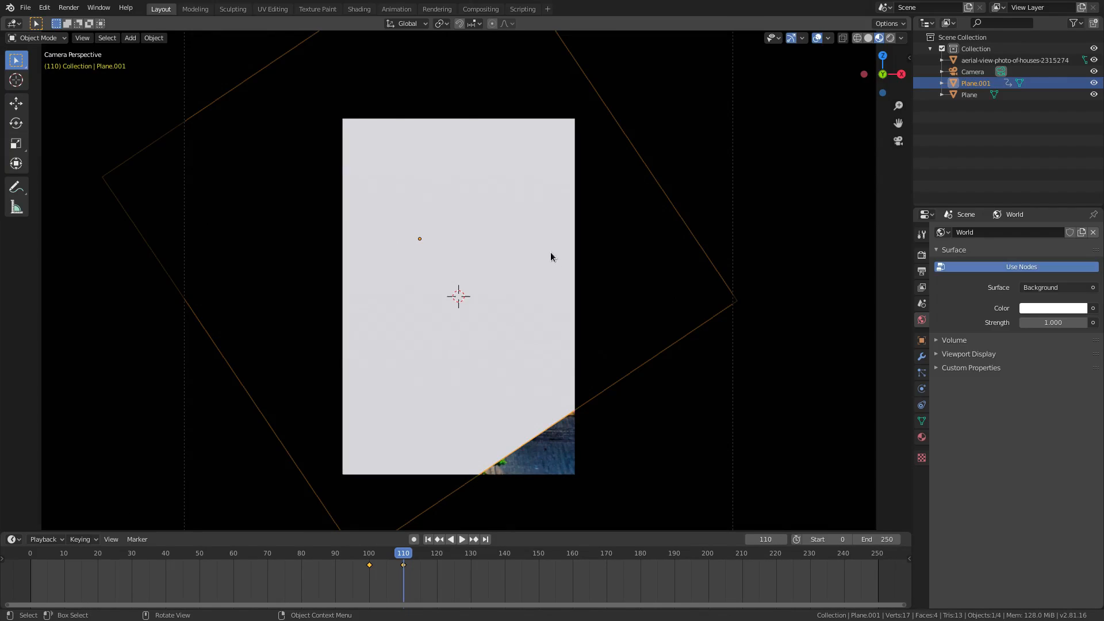
At frame 140, move the white plane about -0.88 m along local Y to cover the whole opening, and keyframe its location
{"action": "left_click", "coordinate": [505, 555]}
{"action": "key", "text": "g"}
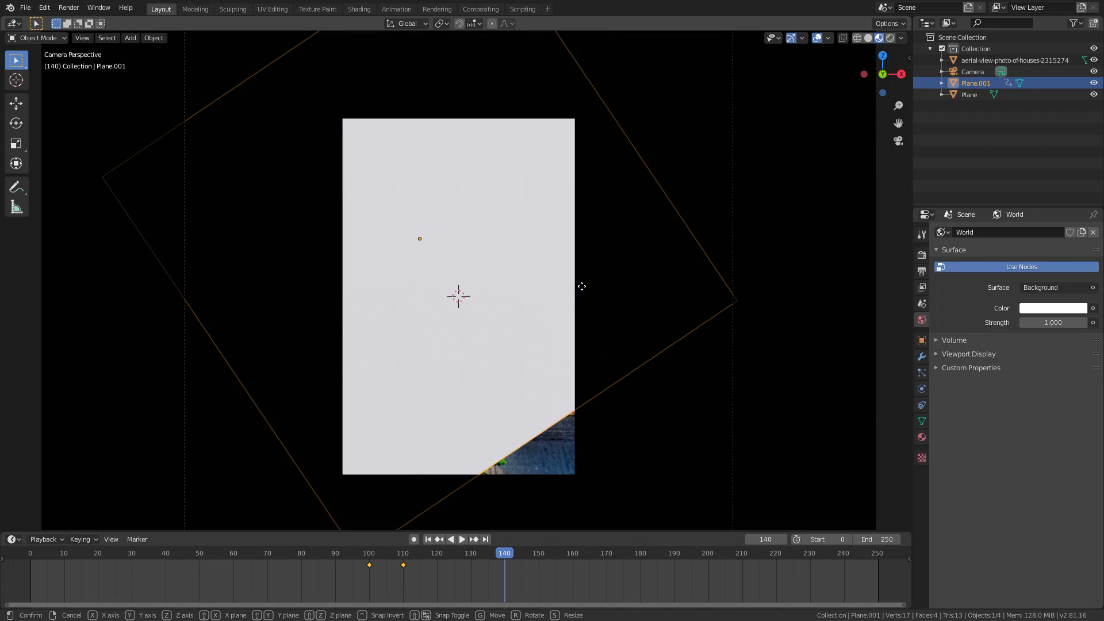
{"action": "key", "text": "y"}
{"action": "key", "text": "y"}
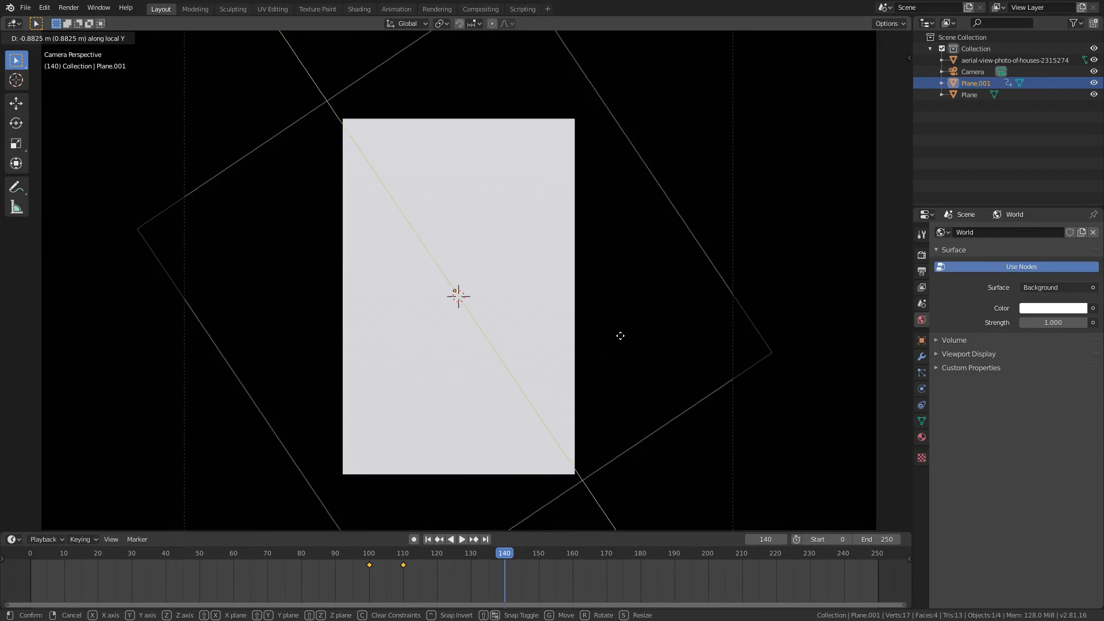
{"action": "left_click", "coordinate": [620, 336]}
{"action": "key", "text": "i"}
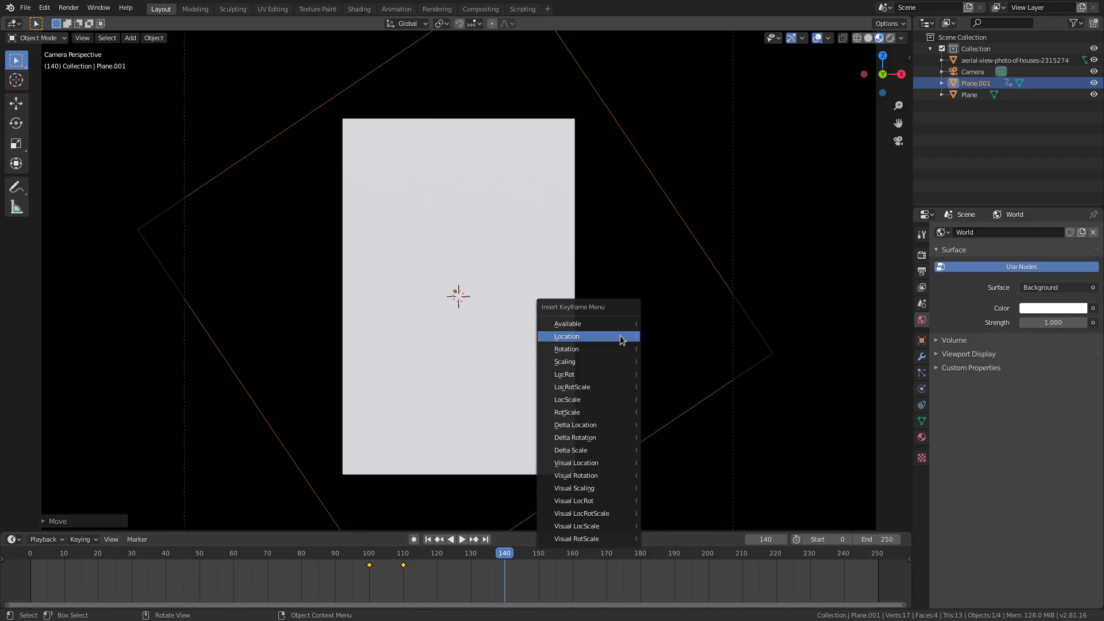
{"action": "left_click", "coordinate": [608, 340]}
Play the white plane's animation from frame 95 and stop it once the opening is covered
{"action": "left_click", "coordinate": [351, 555]}
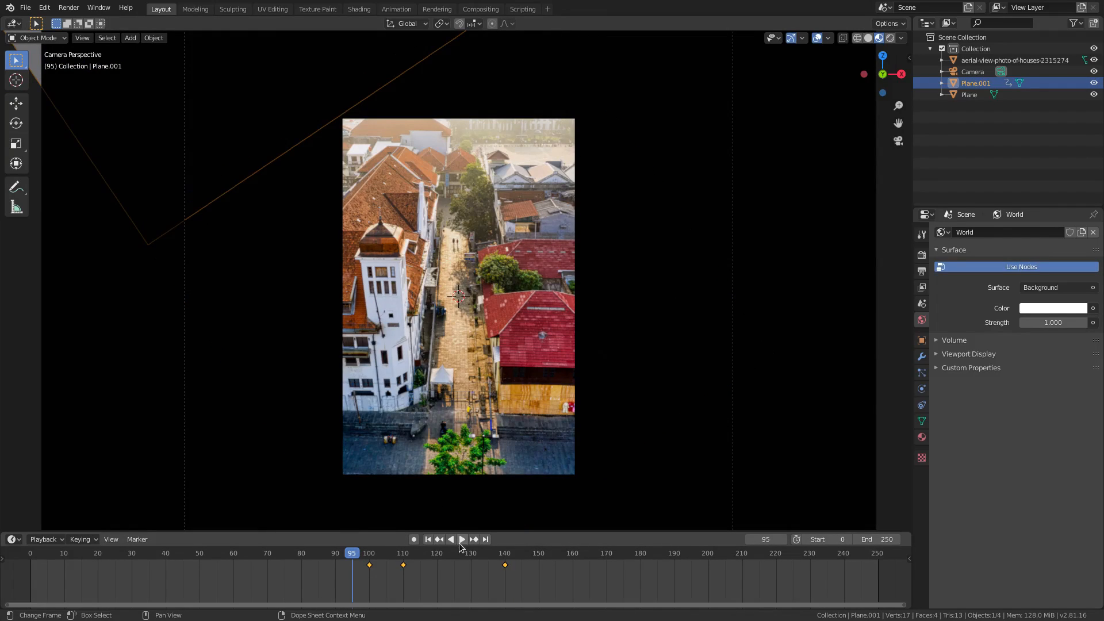
{"action": "left_click", "coordinate": [461, 539]}
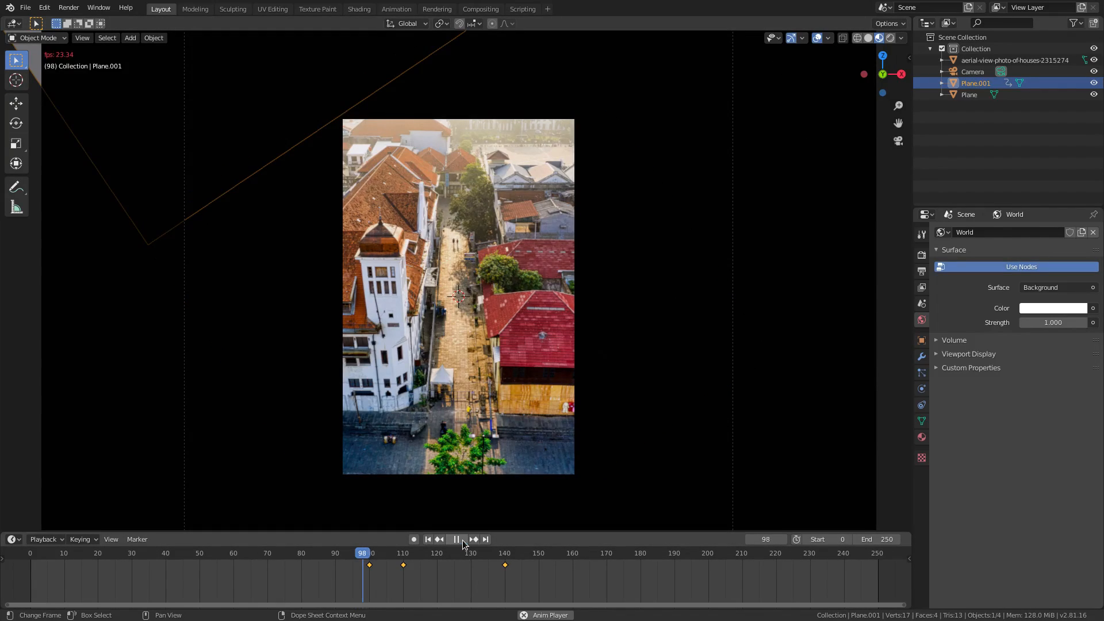
{"action": "left_click", "coordinate": [462, 540]}
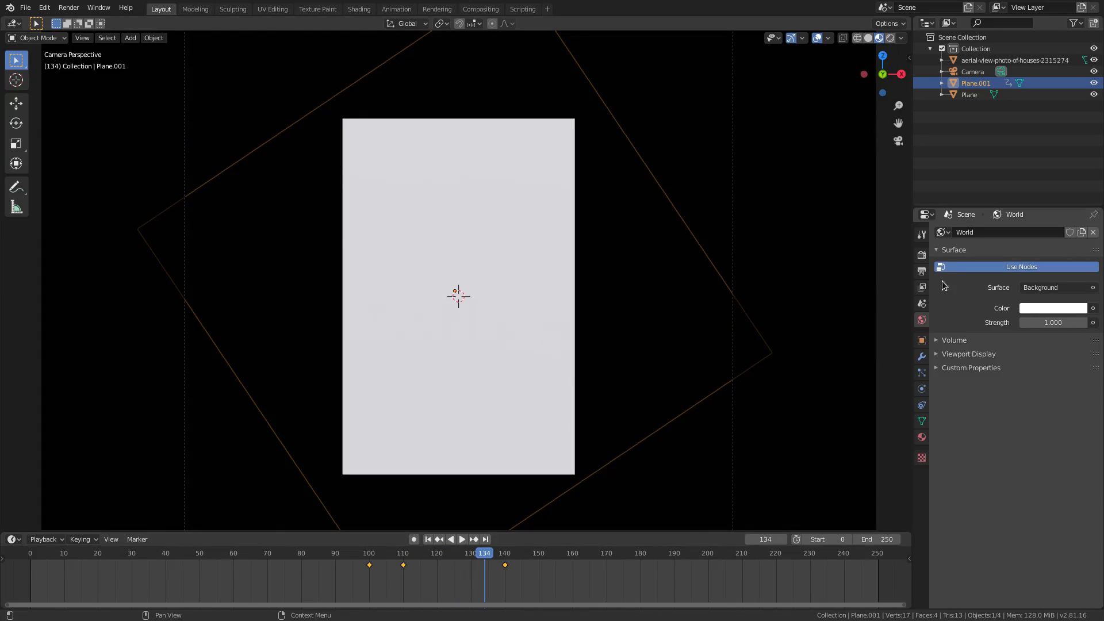
Set the scene's output frame rate to 60 fps
{"action": "left_click", "coordinate": [922, 254]}
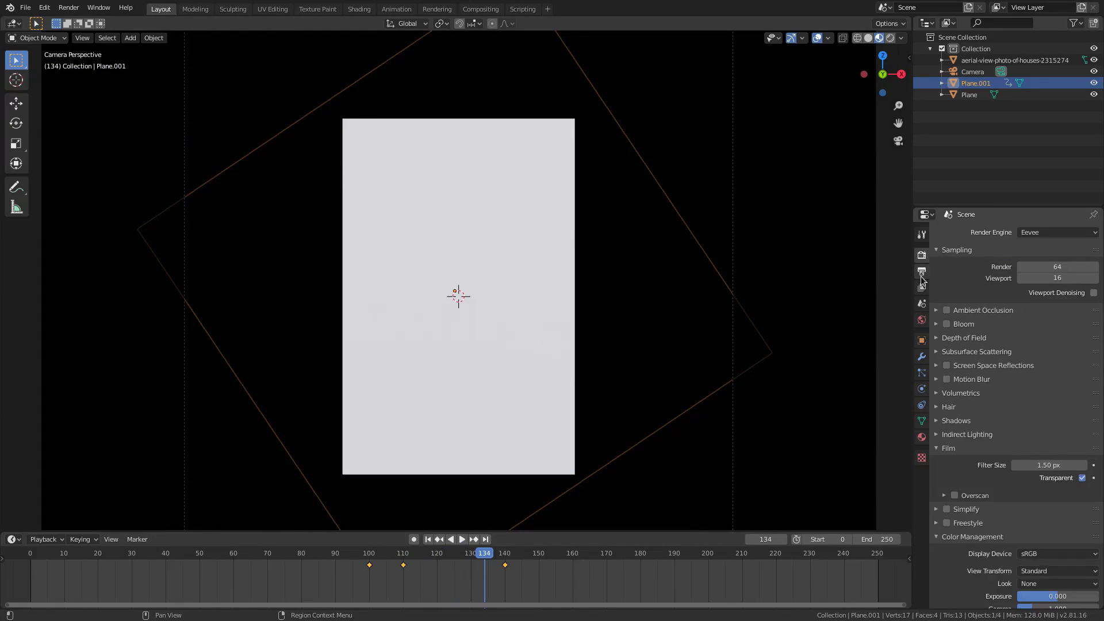
{"action": "left_click", "coordinate": [921, 272]}
{"action": "left_click", "coordinate": [1030, 373]}
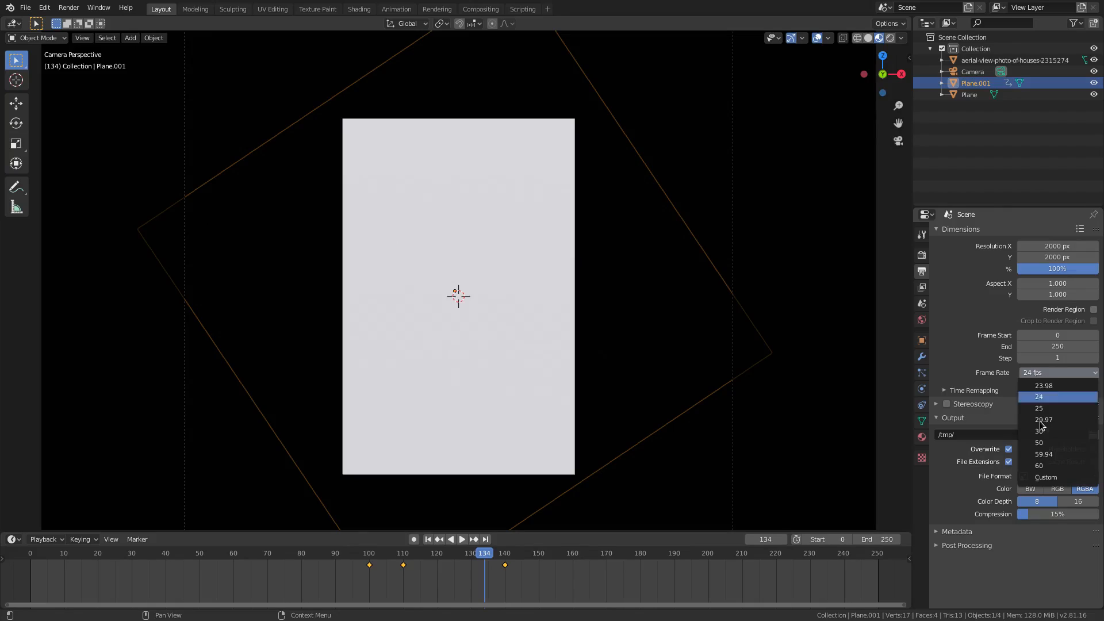
{"action": "left_click", "coordinate": [1038, 477]}
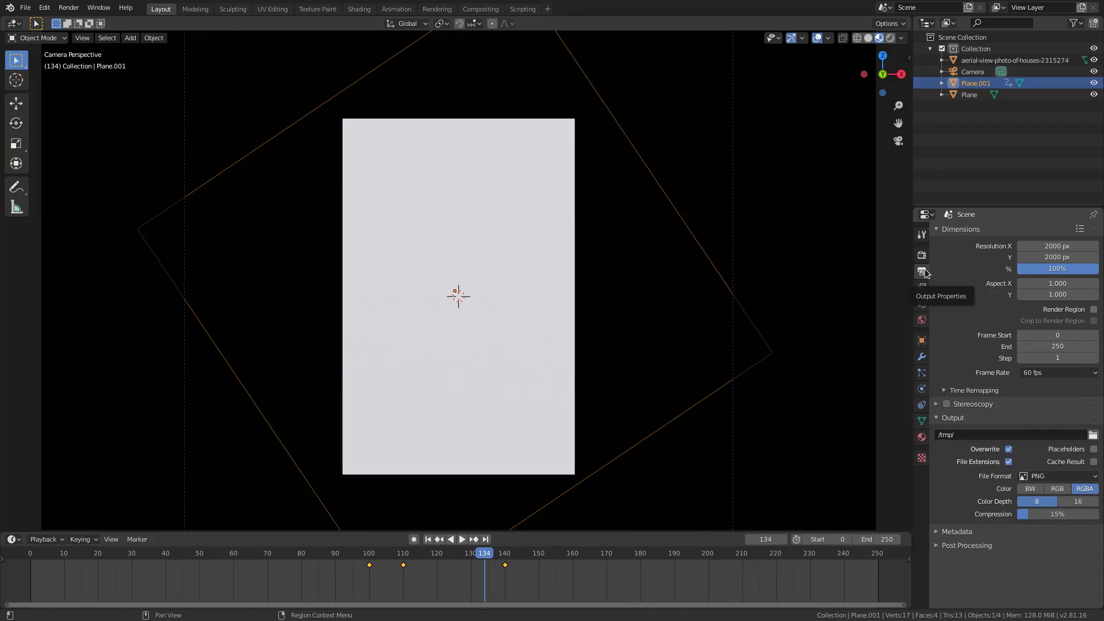
{"action": "left_click", "coordinate": [1046, 374]}
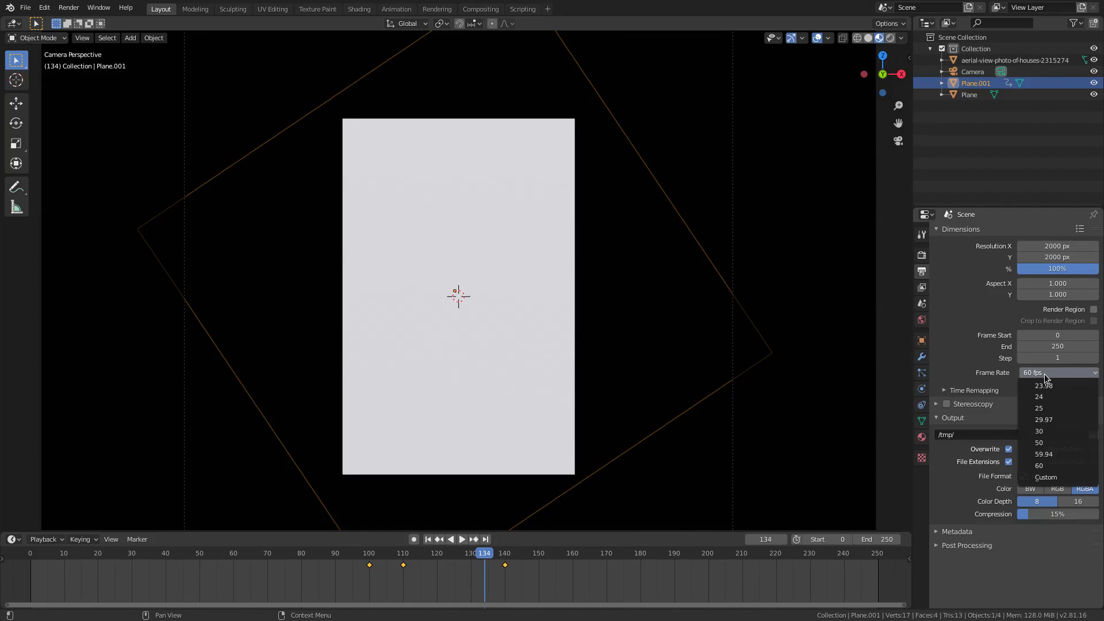
Preview the animation at the new frame rate, starting from frame 91
{"action": "left_click", "coordinate": [339, 582]}
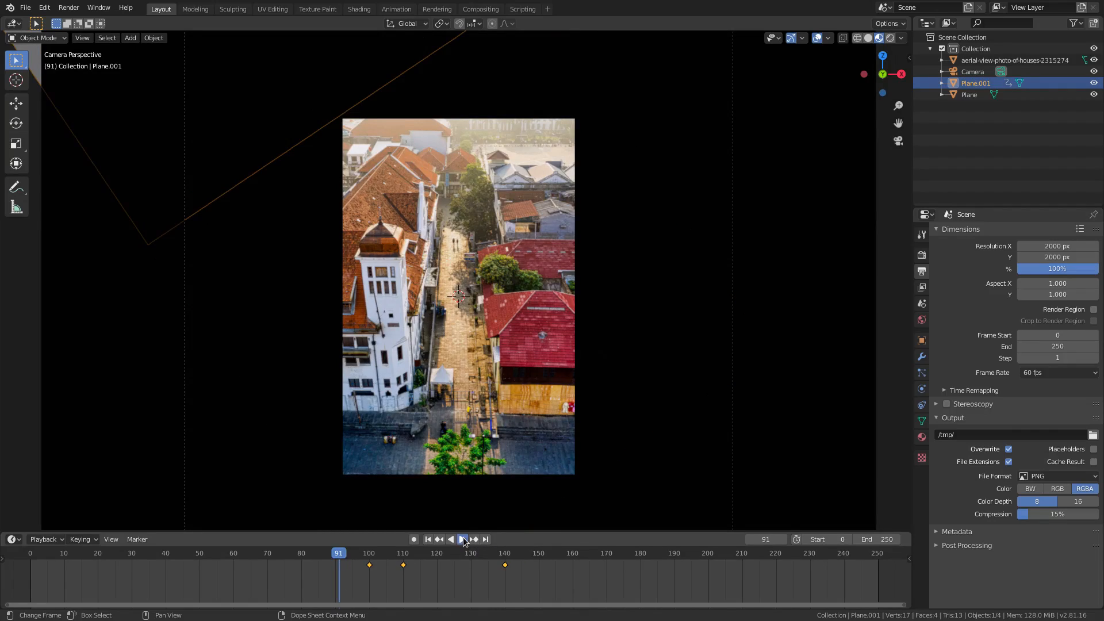
{"action": "left_click", "coordinate": [463, 539]}
{"action": "key", "text": "space"}
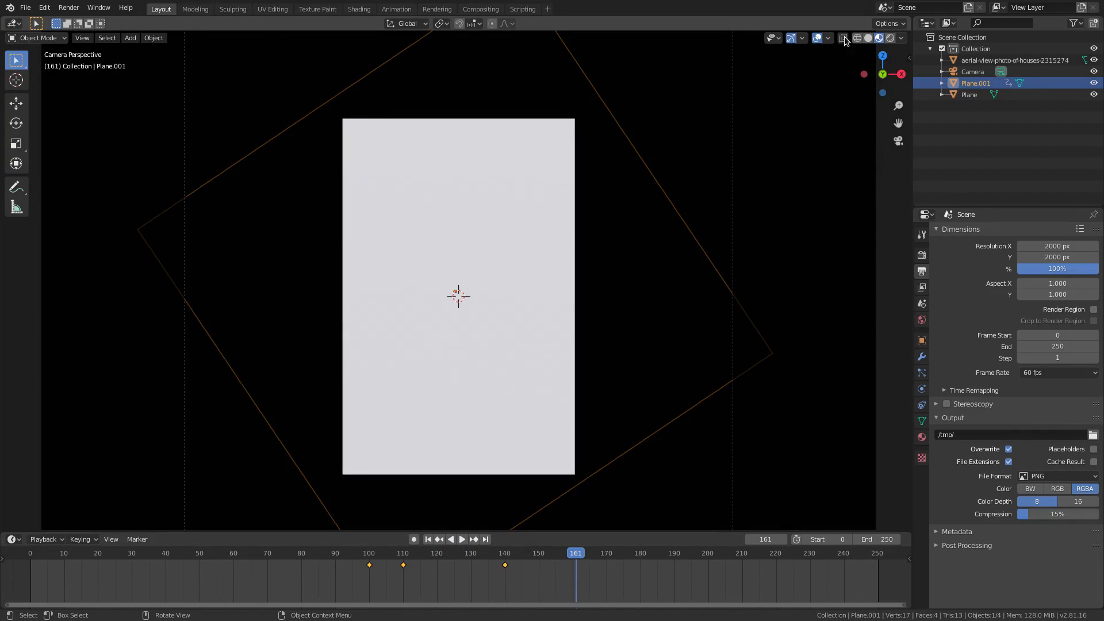
Switch the viewport to rendered shading with overlays hidden and play the animation from frame 97
{"action": "left_click", "coordinate": [890, 38]}
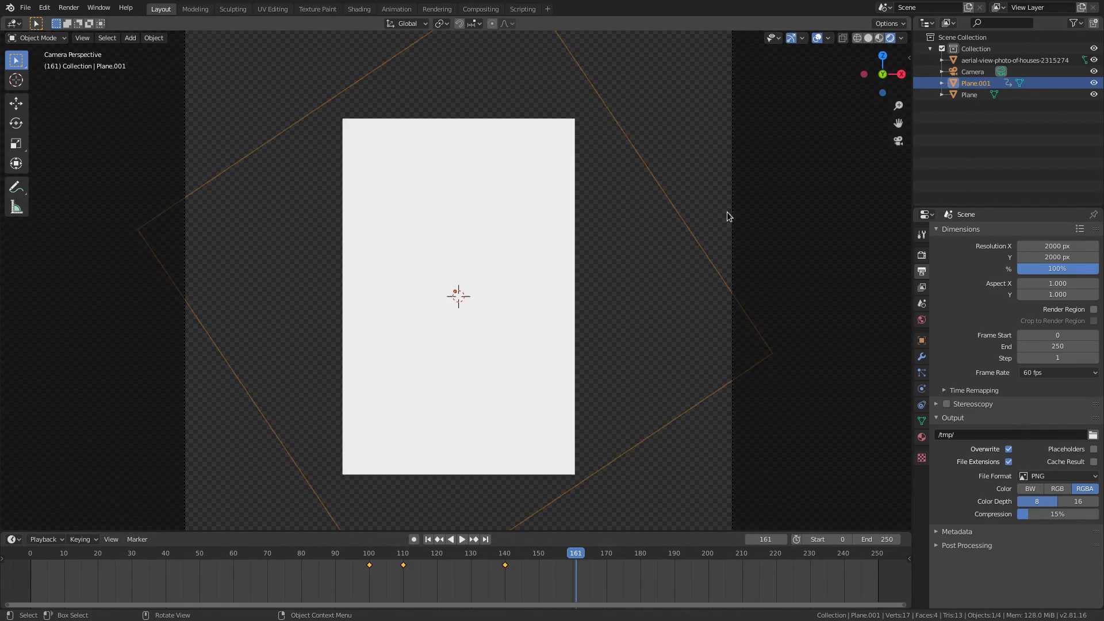
{"action": "left_click", "coordinate": [359, 555]}
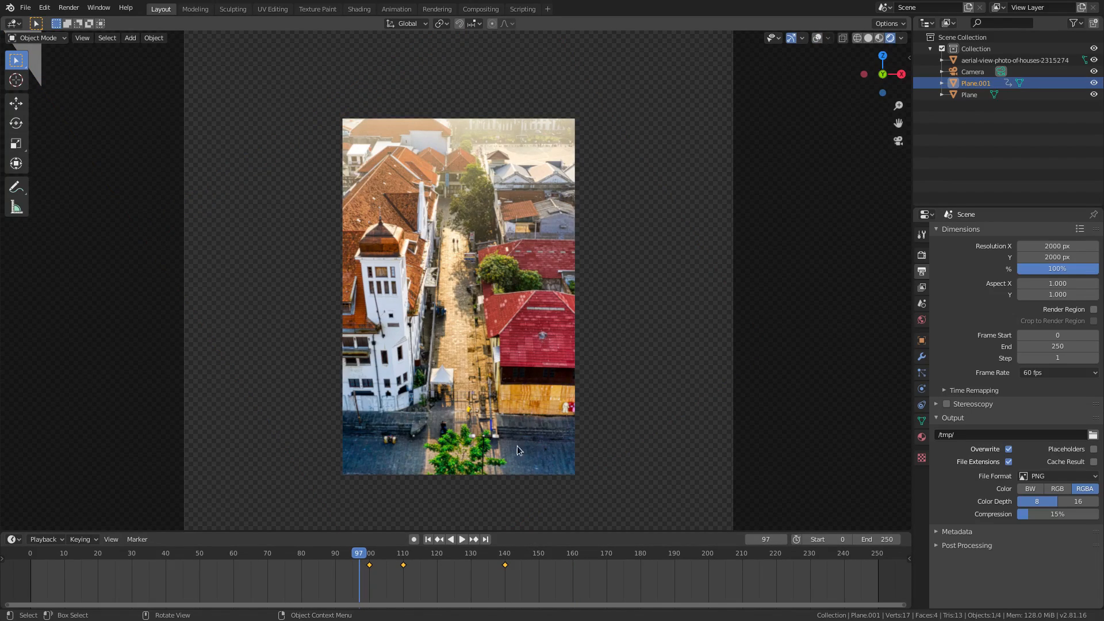
{"action": "left_click", "coordinate": [463, 539]}
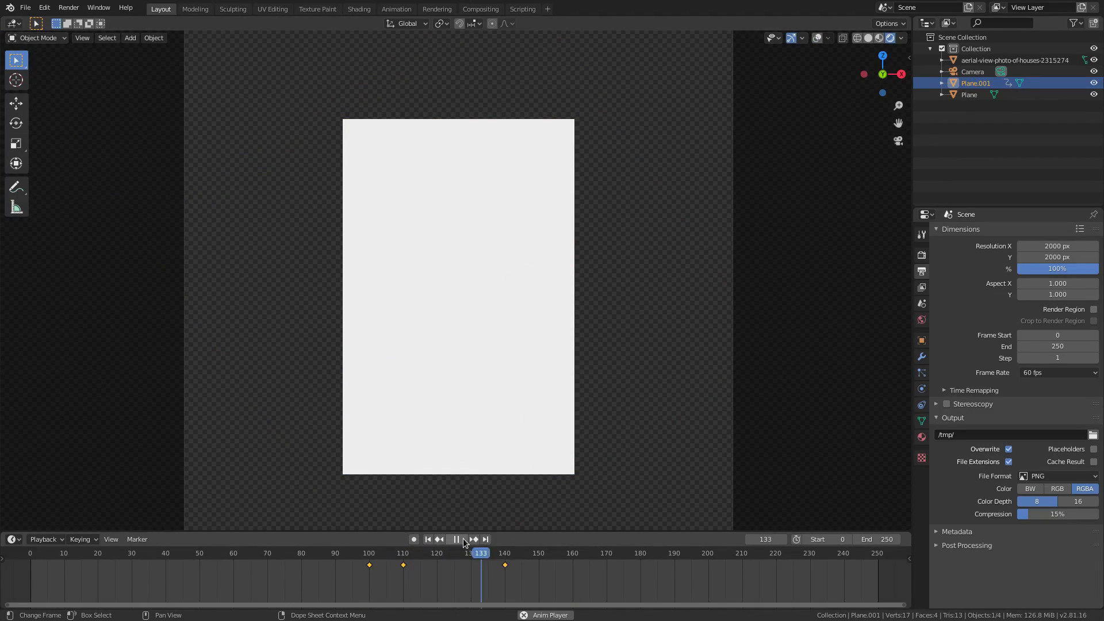
Replay the white plane's transition in rendered view, stop playback and scrub to frame 103
{"action": "left_click", "coordinate": [352, 553]}
{"action": "left_click", "coordinate": [342, 553]}
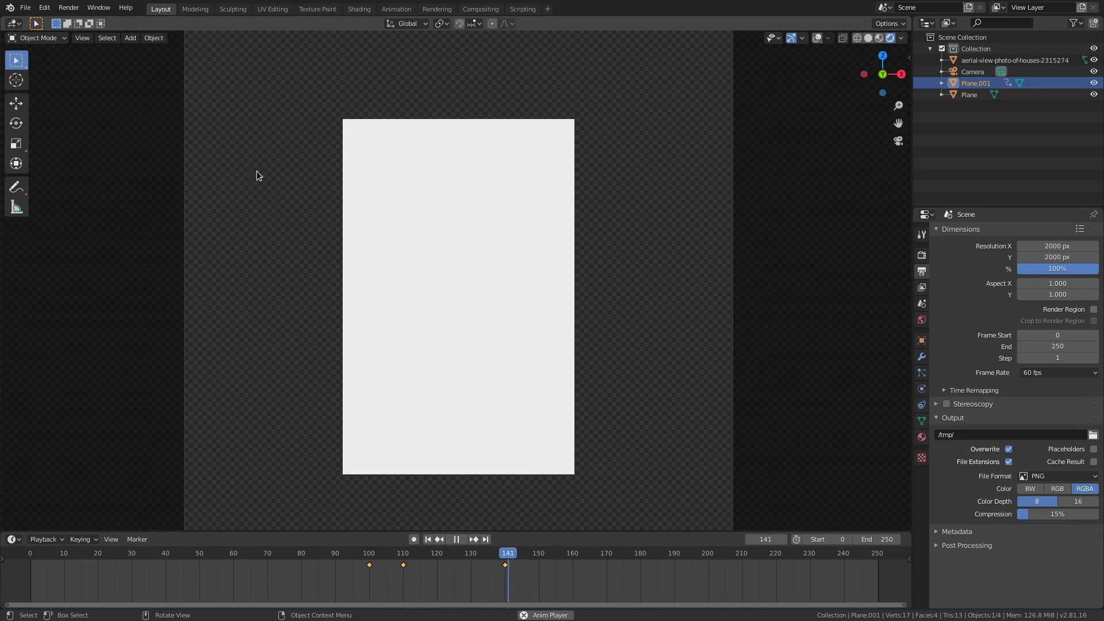
{"action": "left_click", "coordinate": [237, 467]}
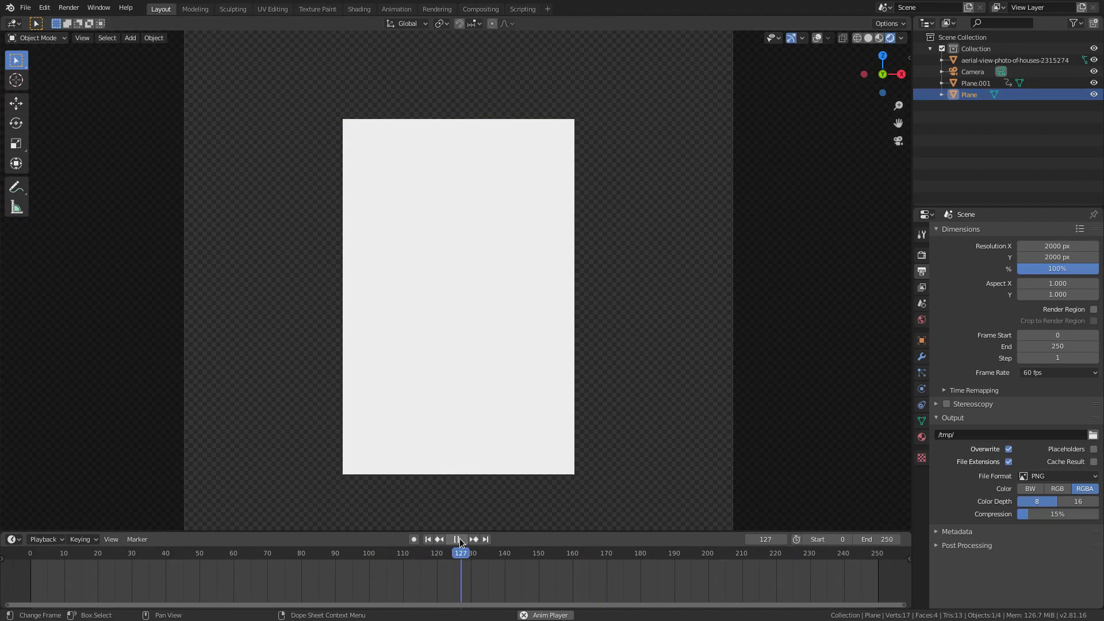
{"action": "left_click", "coordinate": [458, 540]}
{"action": "left_click_drag", "start_coordinate": [406, 550], "coordinate": [379, 552]}
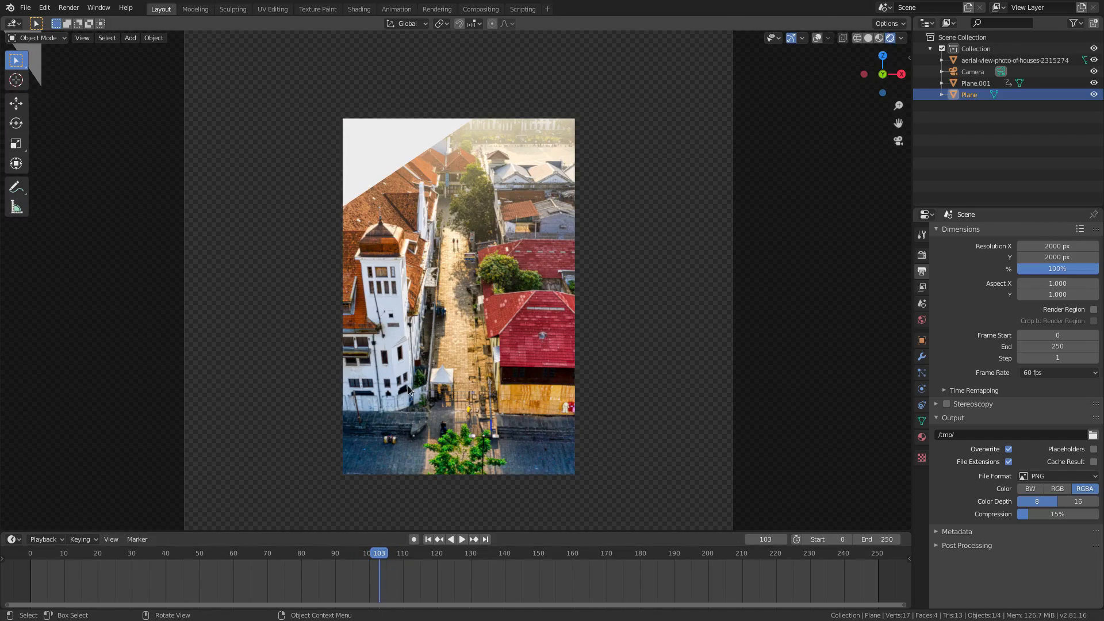
Select the aerial photo plane and turn the viewport overlays back on
{"action": "left_click", "coordinate": [434, 312]}
{"action": "left_click", "coordinate": [817, 37]}
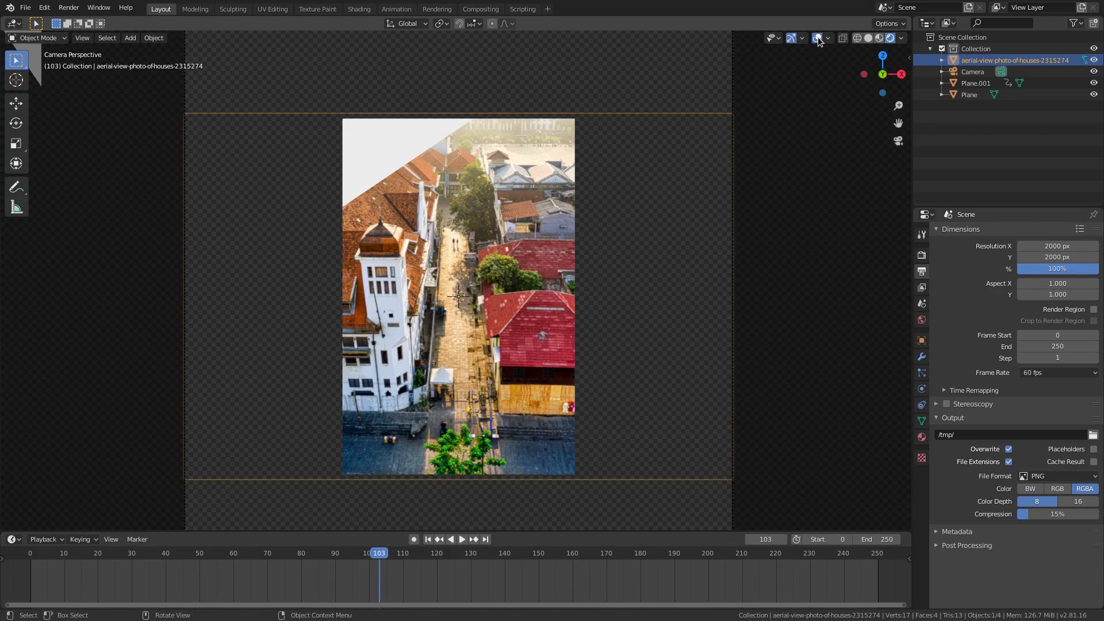
{"action": "left_click", "coordinate": [817, 39]}
{"action": "left_click", "coordinate": [817, 38]}
{"action": "left_click", "coordinate": [817, 38]}
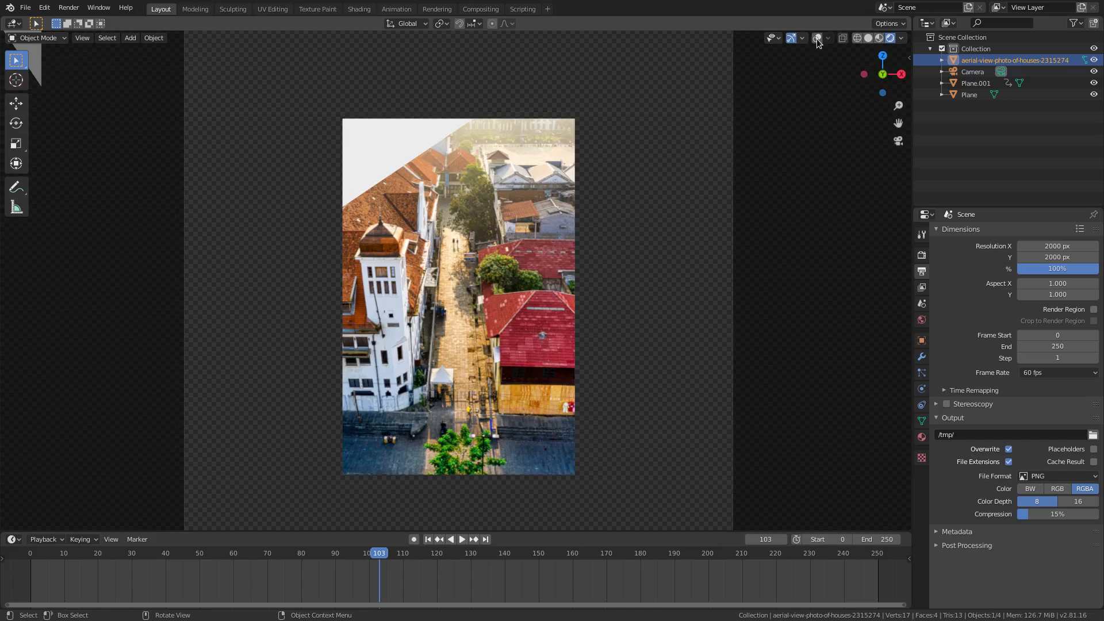
{"action": "left_click", "coordinate": [817, 38]}
Insert a scaling keyframe for the photo plane at frame 10
{"action": "left_click_drag", "start_coordinate": [311, 565], "coordinate": [63, 556]}
{"action": "key", "text": "i"}
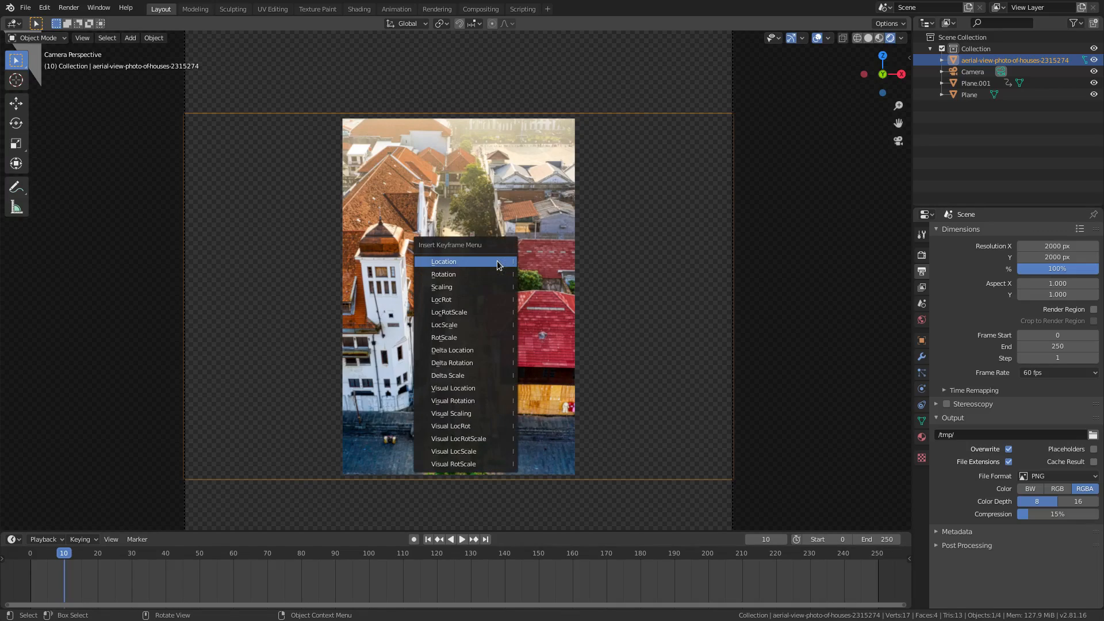
{"action": "left_click", "coordinate": [505, 287]}
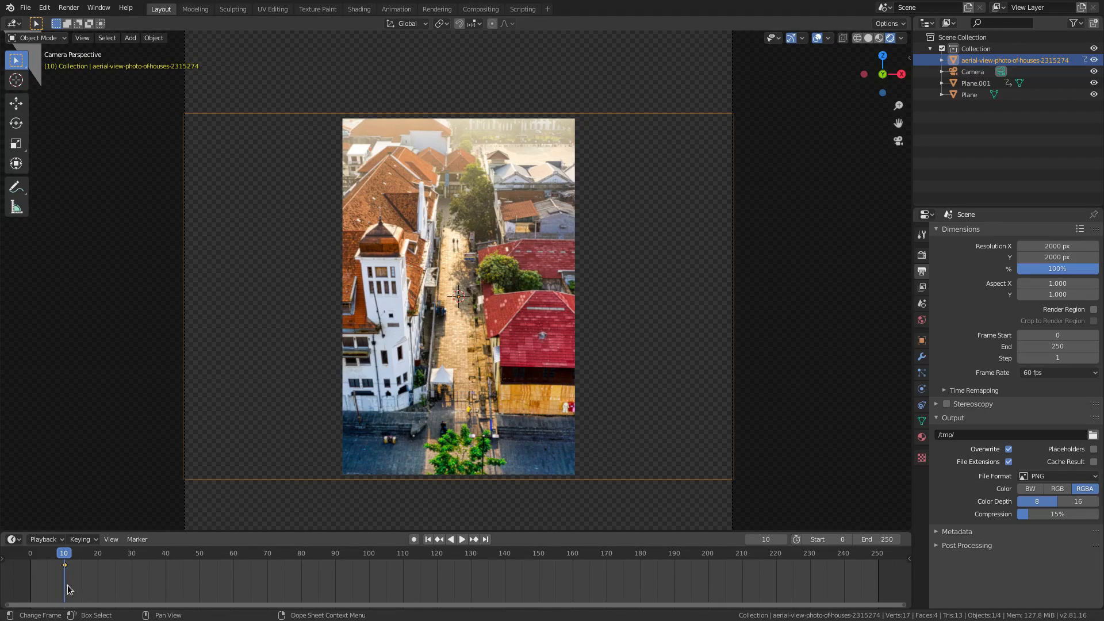
Enlarge the photo plane at frame 20 until it extends well past the opening and insert a scaling keyframe
{"action": "left_click", "coordinate": [96, 558]}
{"action": "key", "text": "s"}
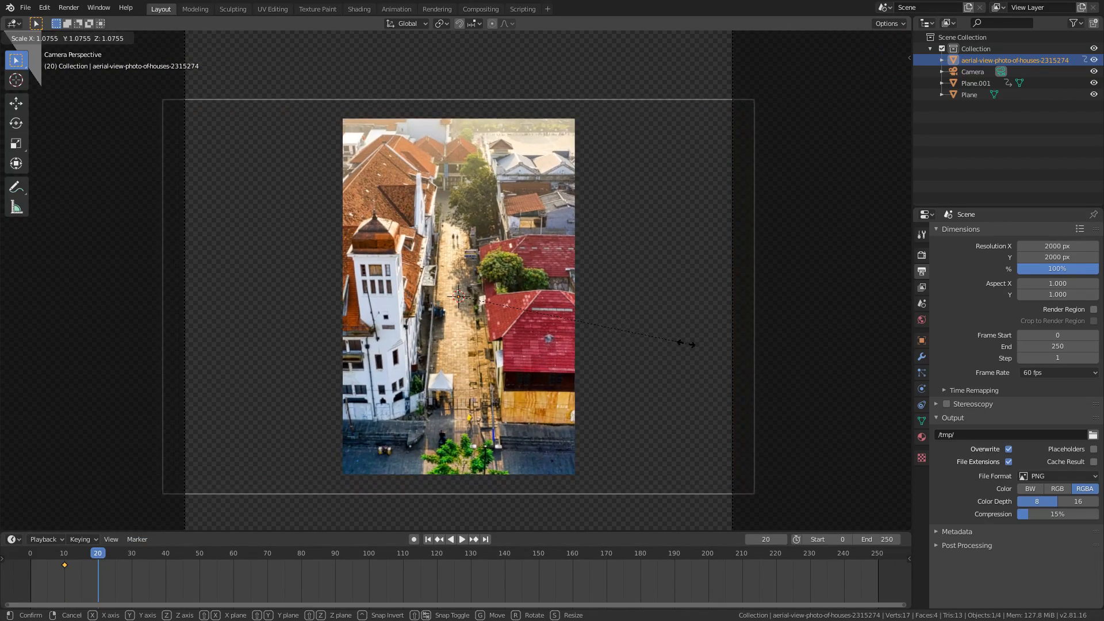
{"action": "left_click", "coordinate": [724, 345]}
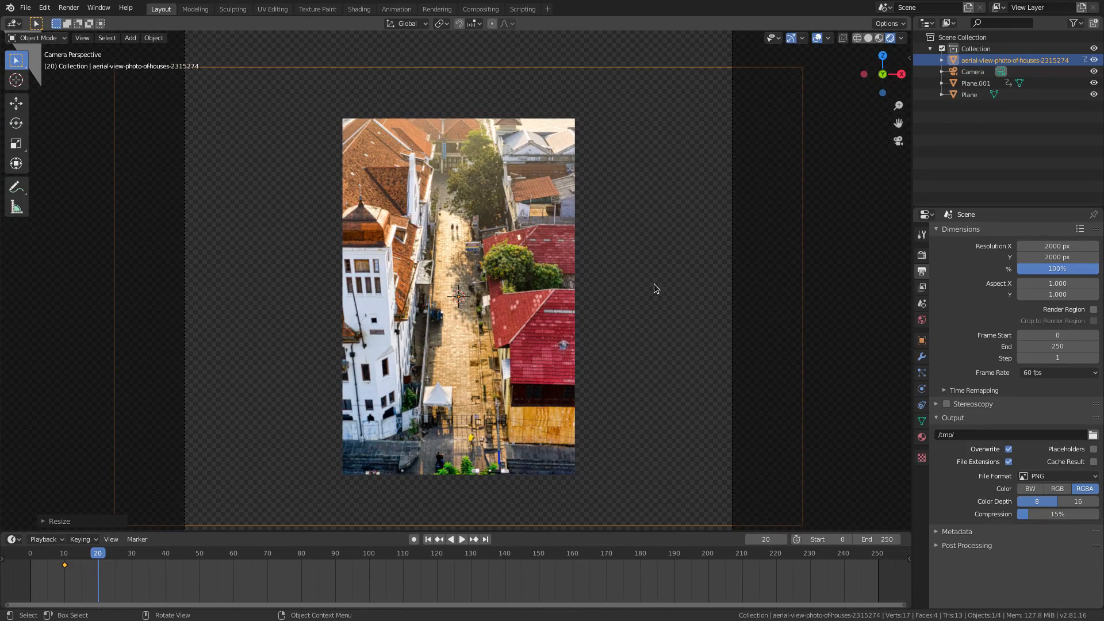
{"action": "key", "text": "i"}
{"action": "left_click", "coordinate": [618, 260]}
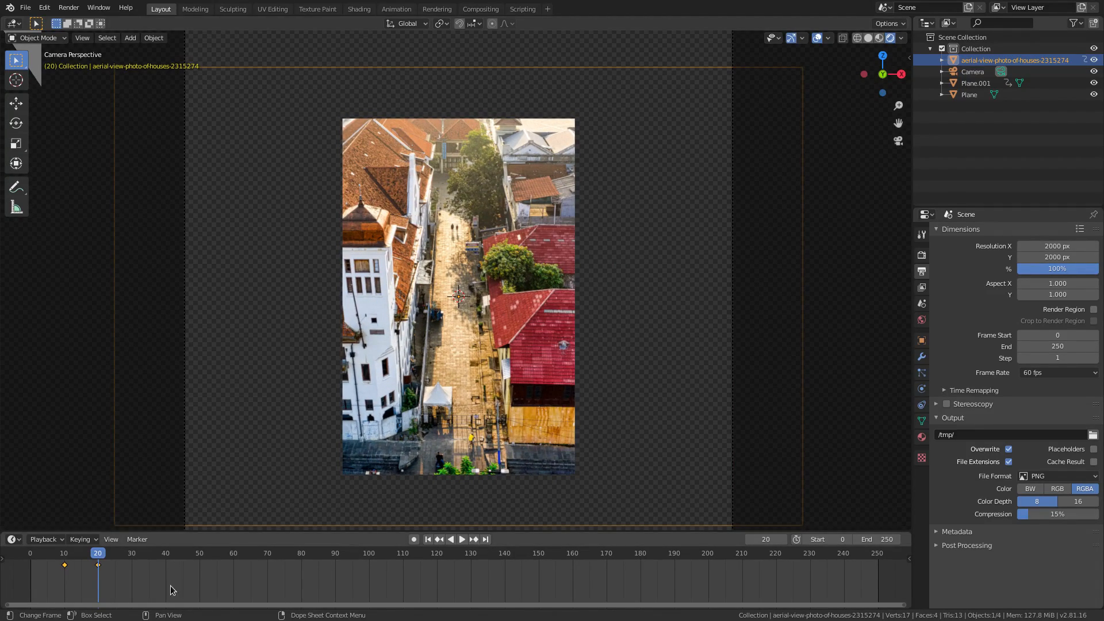
Scale the photo plane up slightly at frame 50, insert a scaling keyframe and play the animation briefly
{"action": "left_click", "coordinate": [200, 560]}
{"action": "key", "text": "s"}
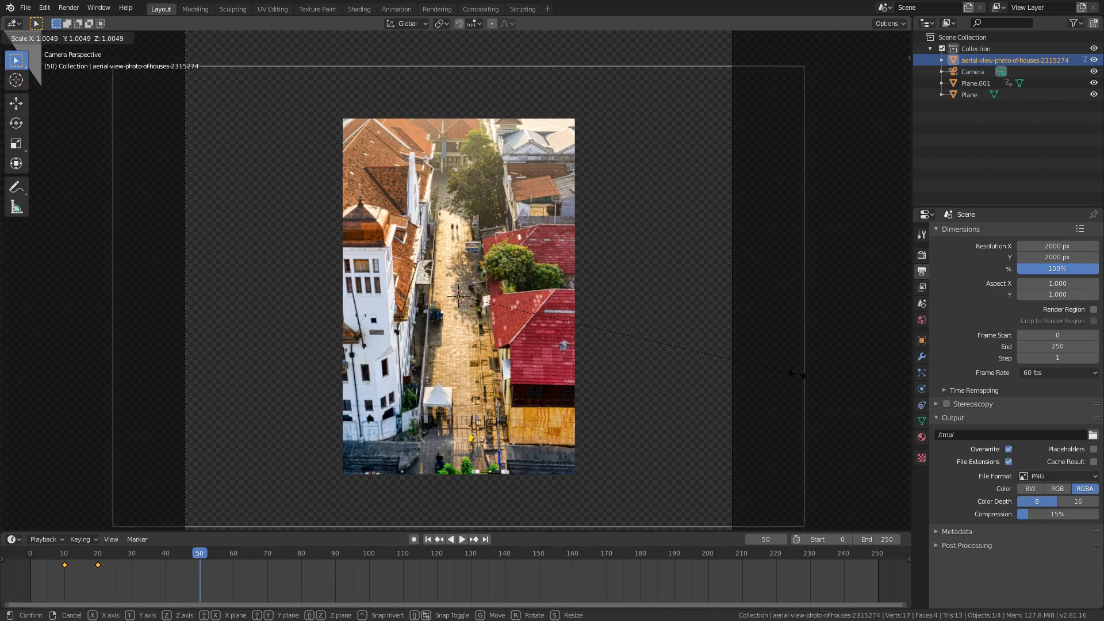
{"action": "left_click", "coordinate": [803, 377]}
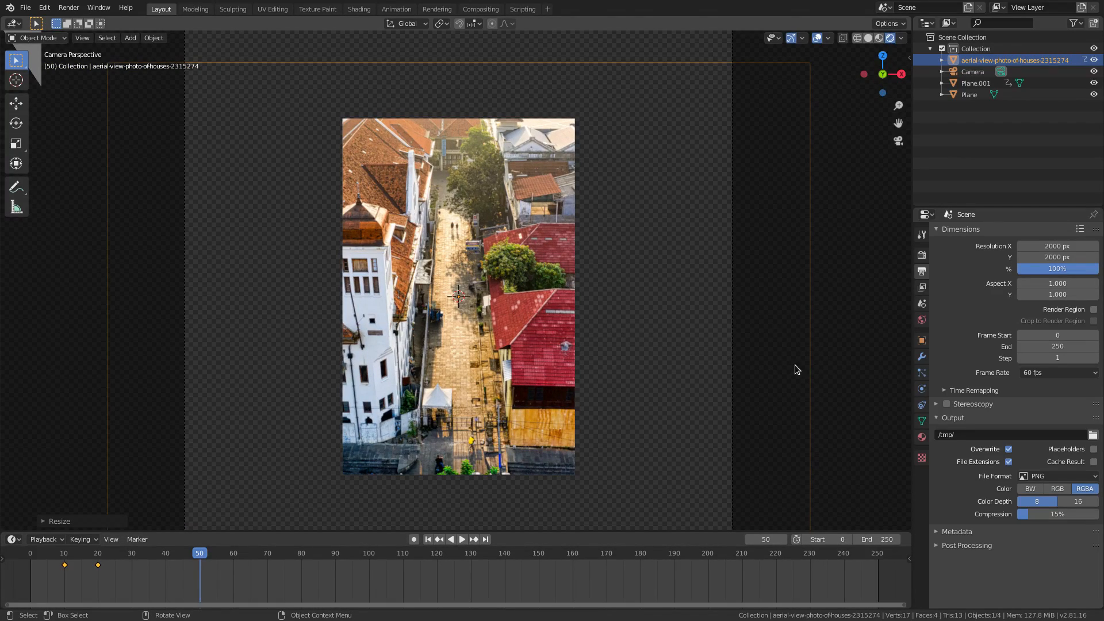
{"action": "key", "text": "i"}
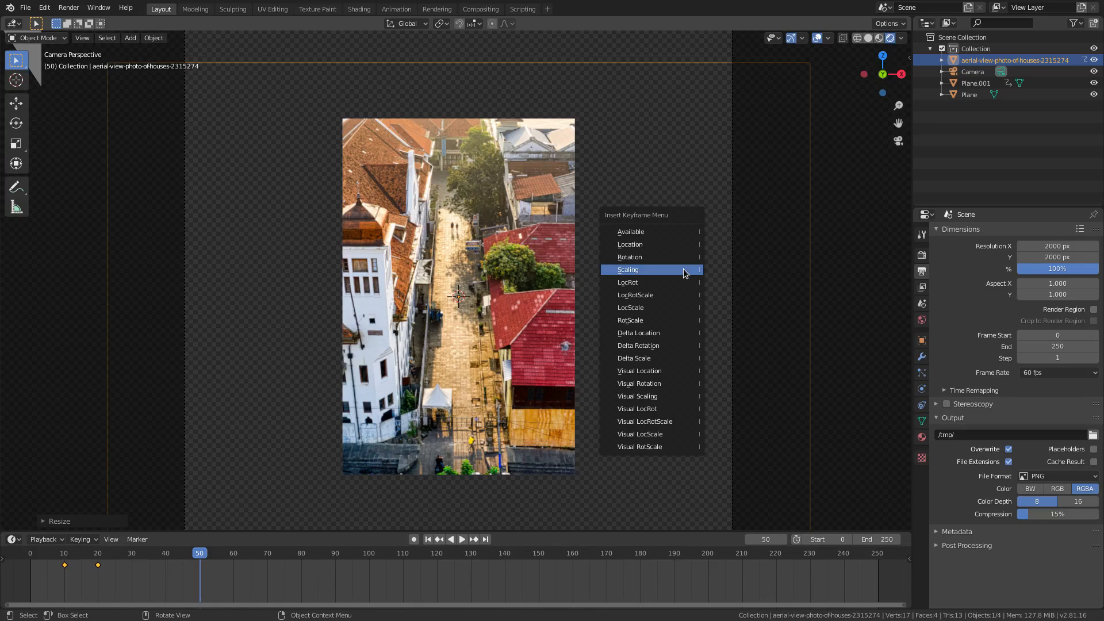
{"action": "left_click", "coordinate": [683, 269]}
{"action": "left_click", "coordinate": [462, 538]}
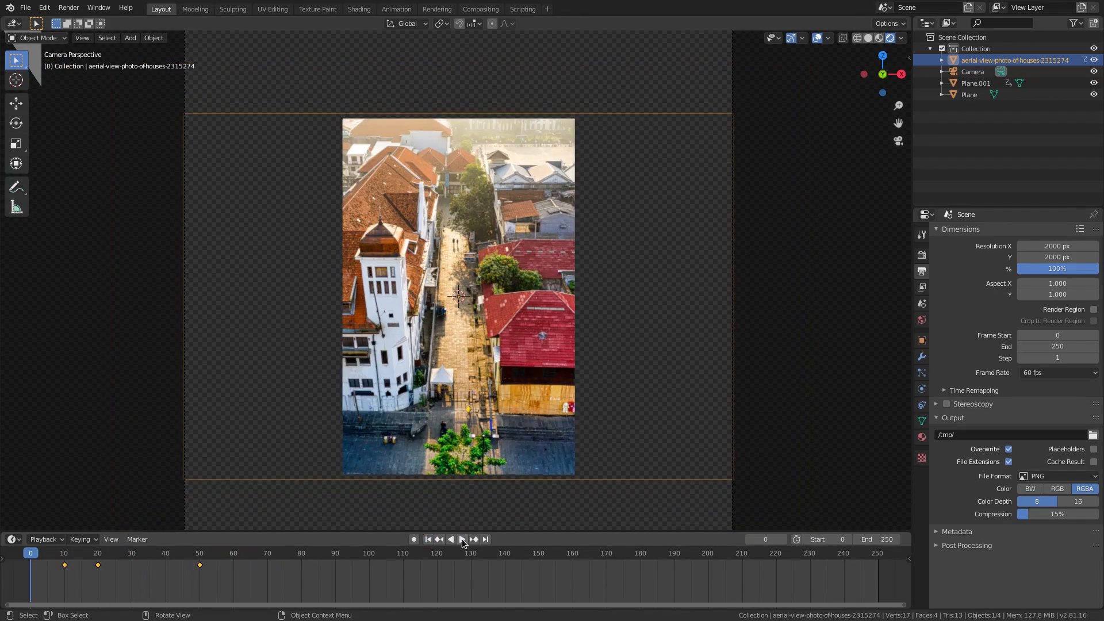
{"action": "left_click", "coordinate": [464, 540]}
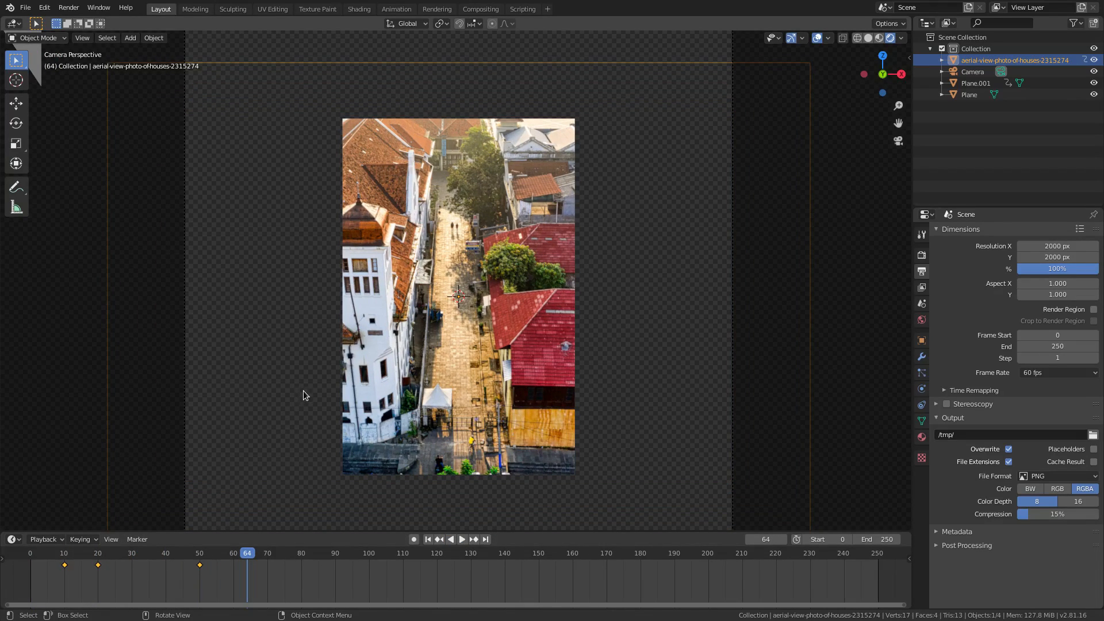
Shift the white plane's three keyframes earlier to frames 30, 40 and 70
{"action": "left_click_drag", "start_coordinate": [357, 553], "coordinate": [410, 553]}
{"action": "left_click", "coordinate": [437, 298]}
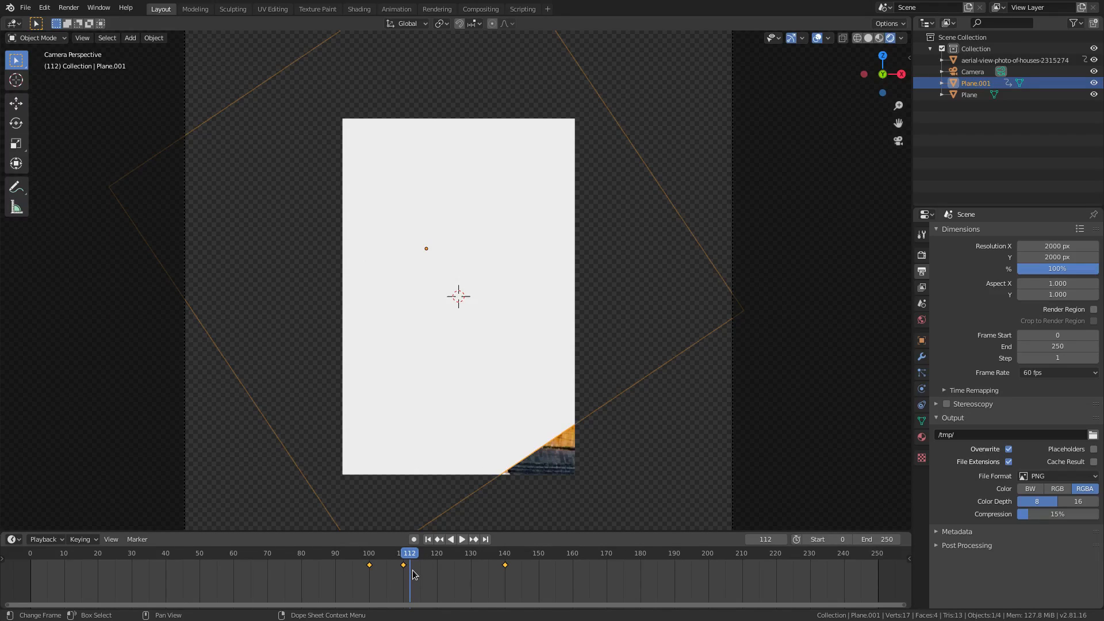
{"action": "key", "text": "g"}
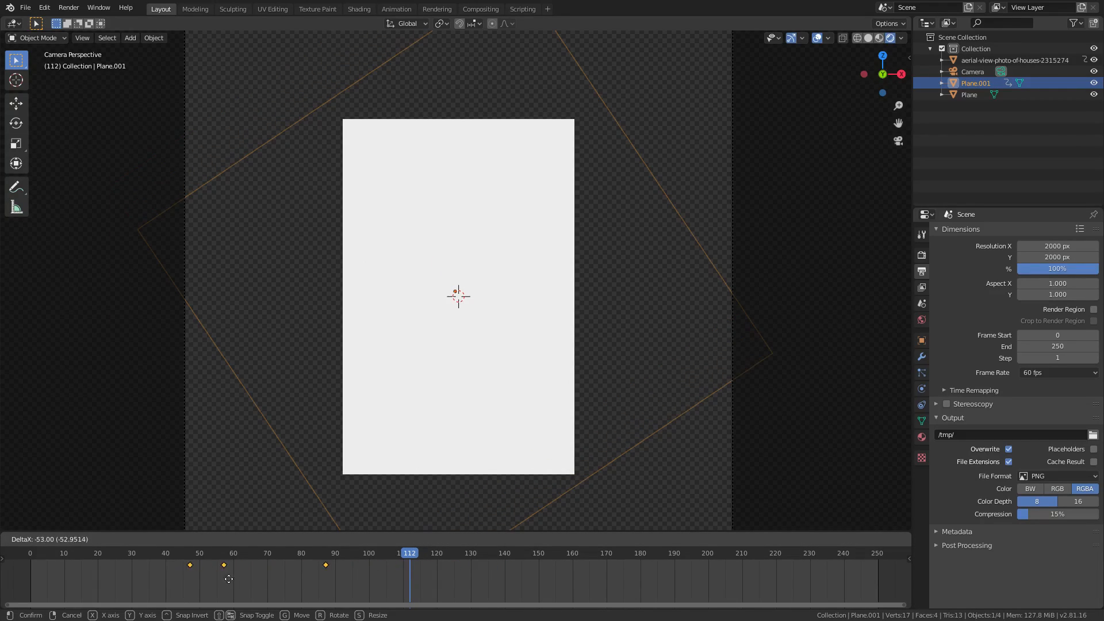
{"action": "left_click", "coordinate": [198, 571]}
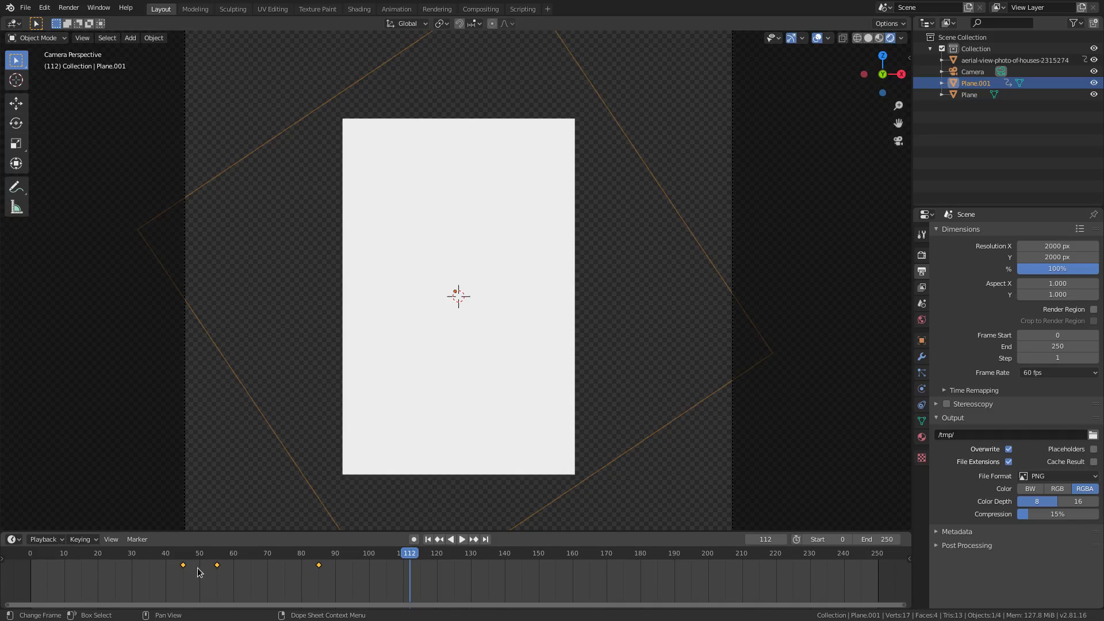
{"action": "left_click_drag", "start_coordinate": [164, 550], "coordinate": [200, 553]}
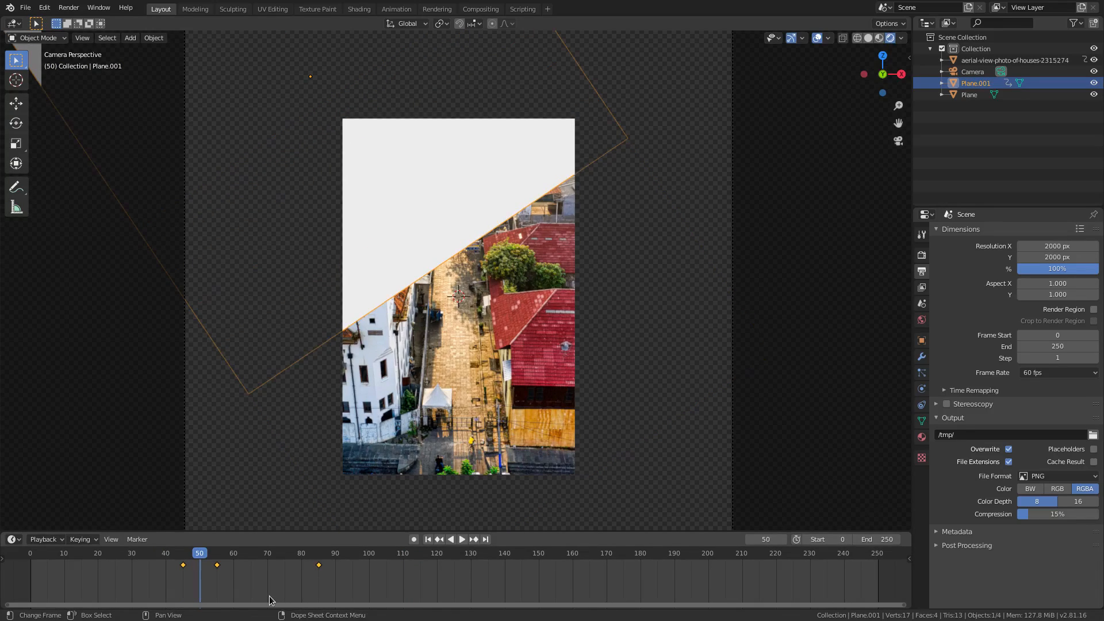
{"action": "key", "text": "g"}
{"action": "left_click", "coordinate": [233, 595]}
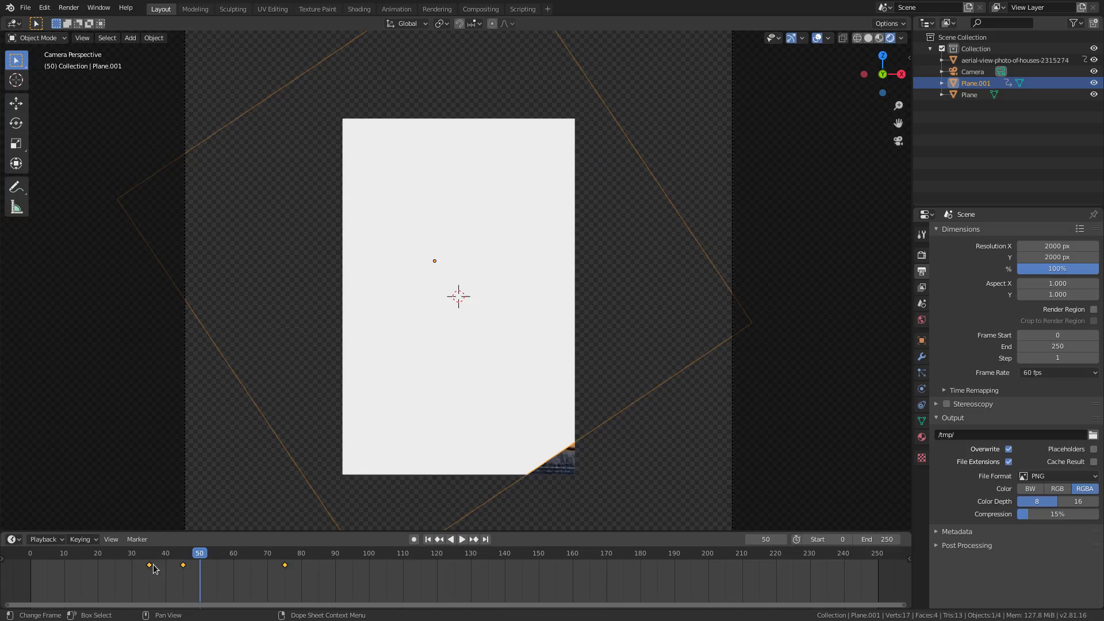
{"action": "left_click", "coordinate": [144, 553]}
{"action": "left_click_drag", "start_coordinate": [144, 553], "coordinate": [172, 561]}
{"action": "key", "text": "g"}
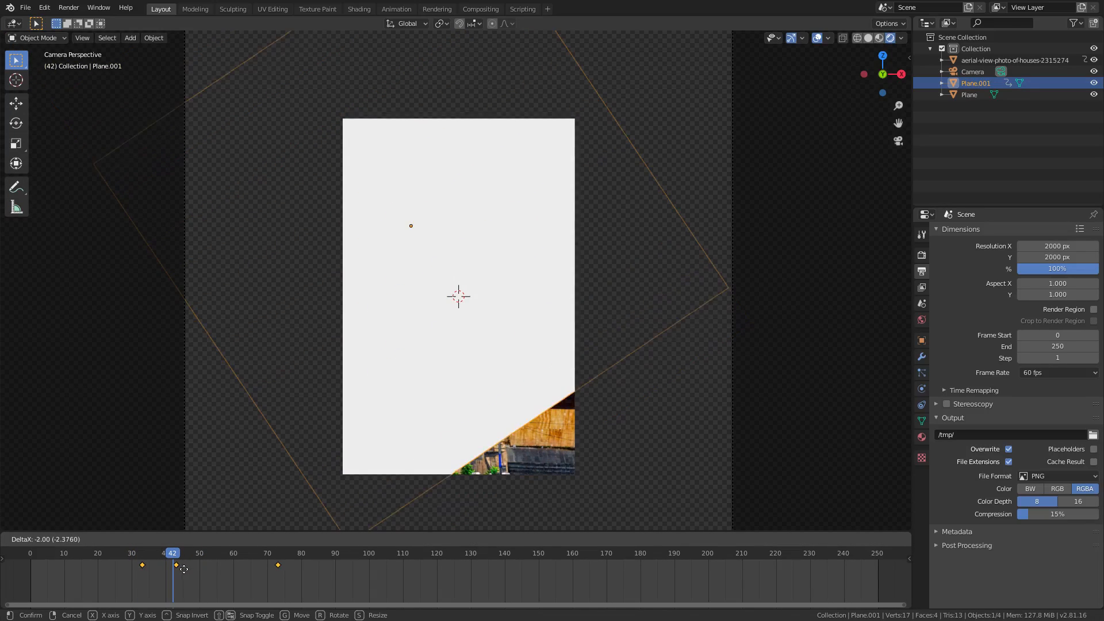
{"action": "left_click", "coordinate": [175, 569]}
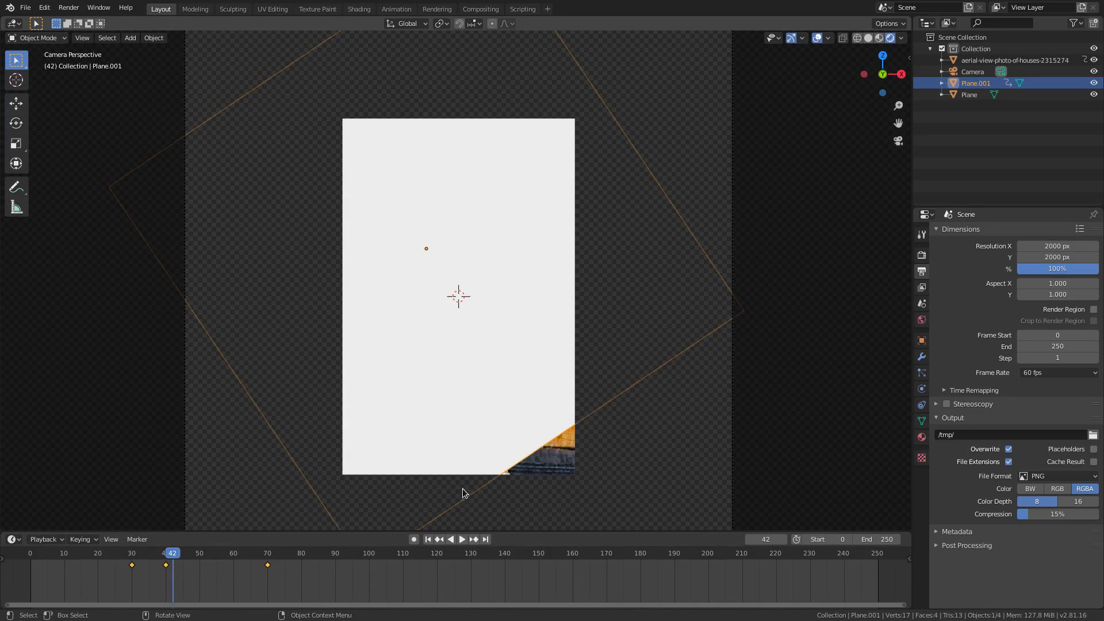
Shift the photo plane's scaling keyframes 10 frames earlier to frames 0, 10 and 40, then play the animation from the start
{"action": "left_click", "coordinate": [546, 406]}
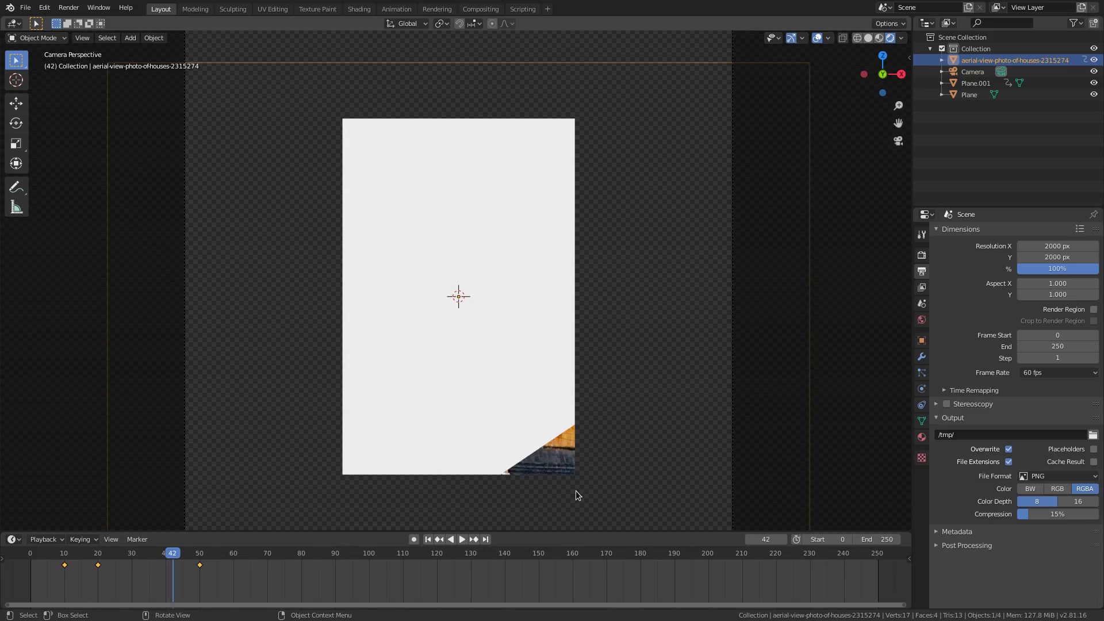
{"action": "key", "text": "g"}
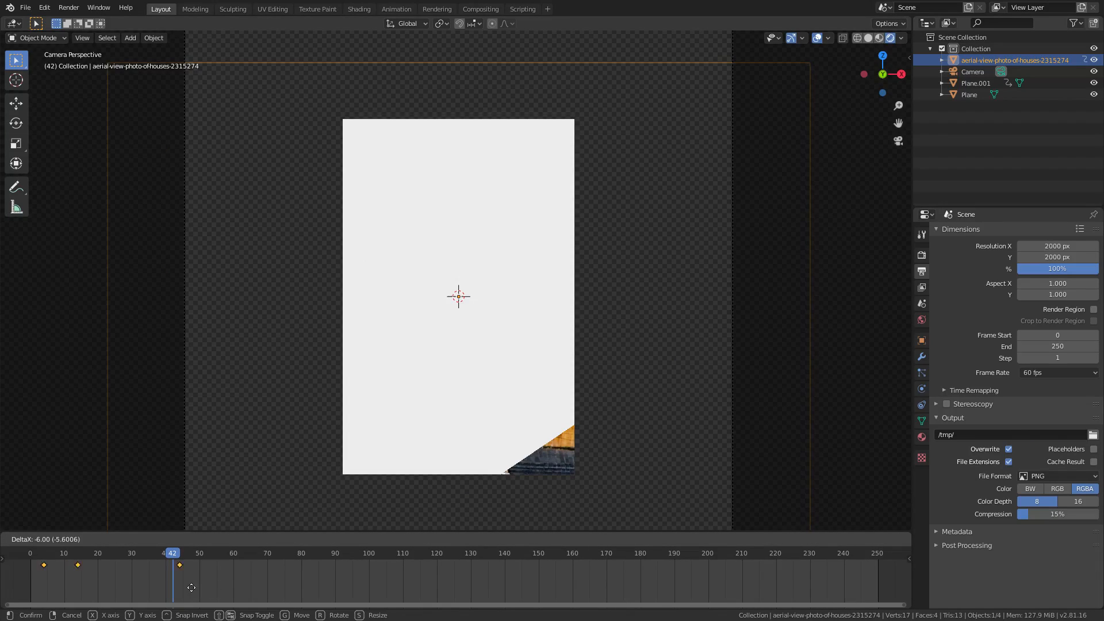
{"action": "left_click", "coordinate": [182, 586]}
{"action": "left_click", "coordinate": [433, 540]}
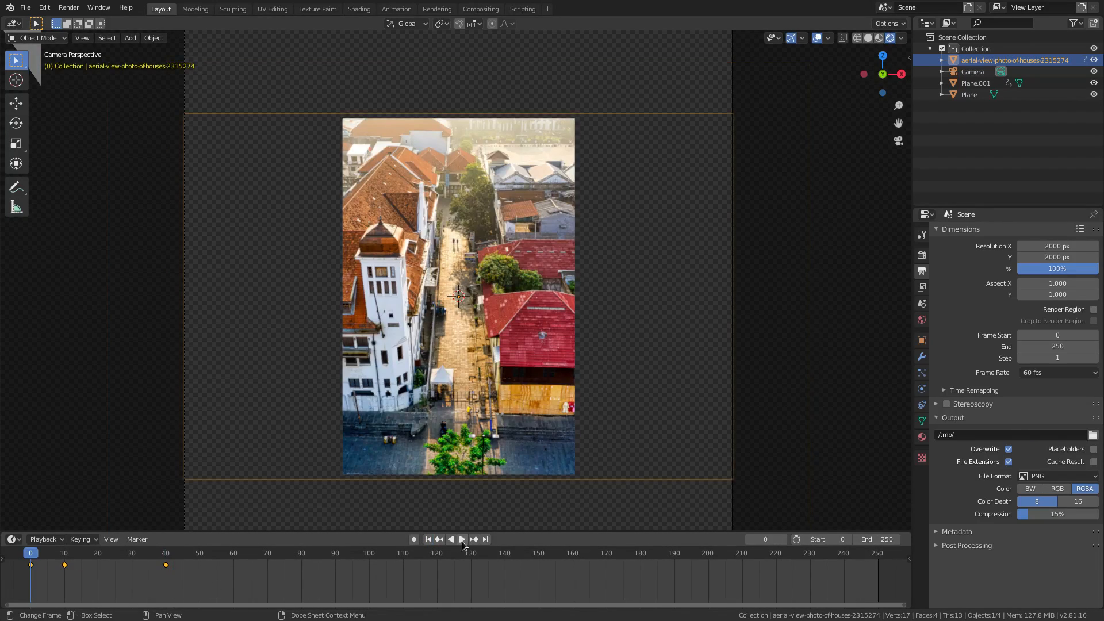
{"action": "left_click", "coordinate": [463, 539]}
{"action": "left_click", "coordinate": [461, 539]}
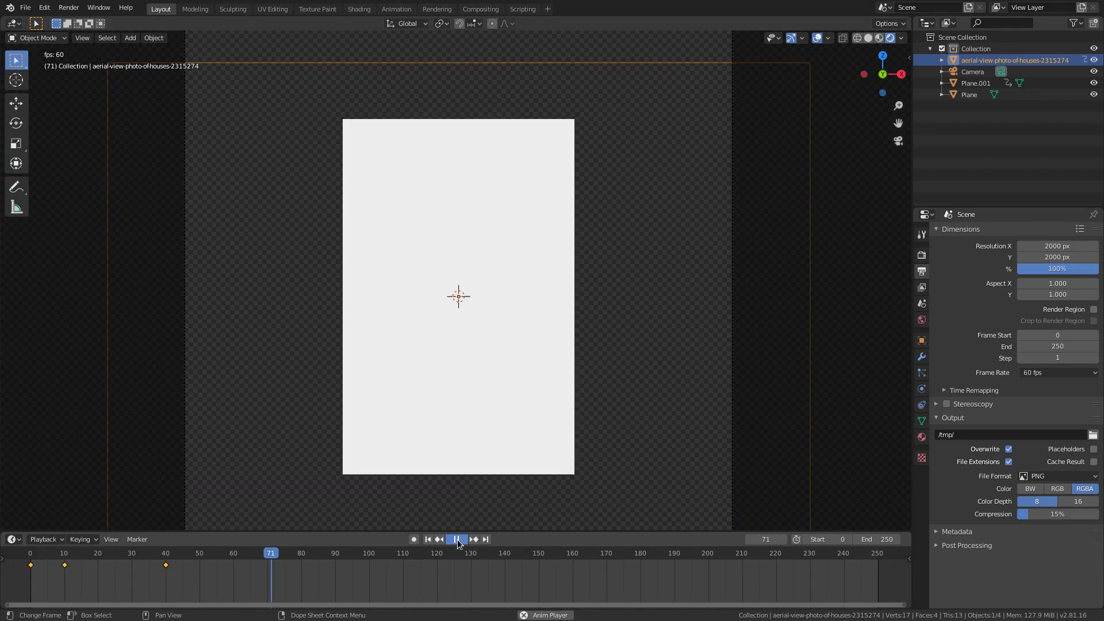
Shift the white plane's keyframes 10 frames earlier to frames 20, 30 and 60 and preview the animation from the start
{"action": "left_click", "coordinate": [351, 501]}
{"action": "key", "text": "g"}
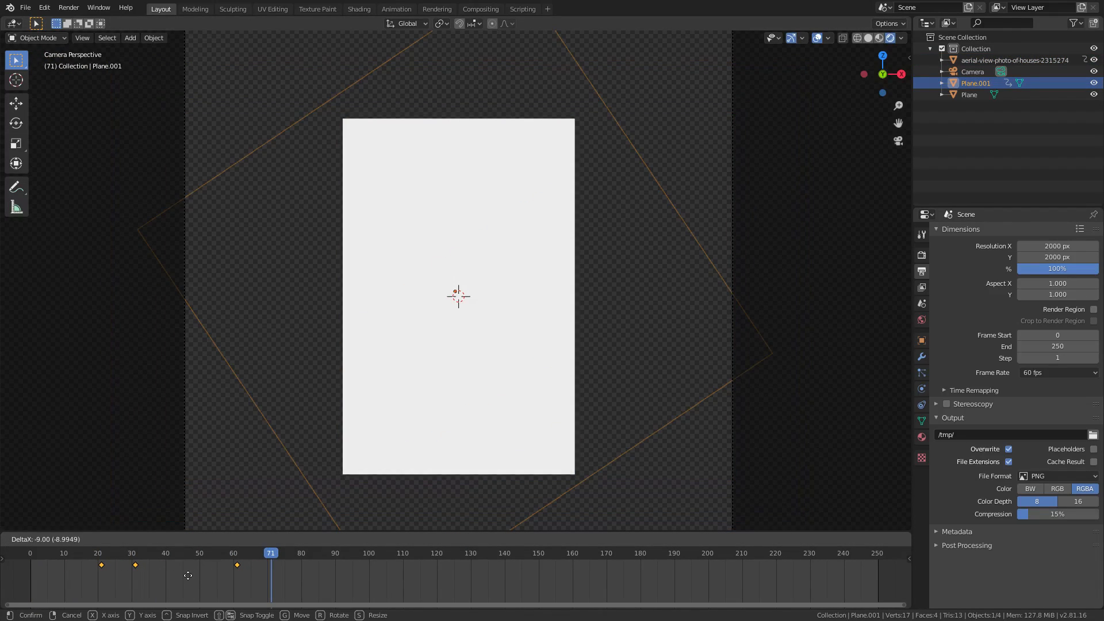
{"action": "left_click", "coordinate": [184, 576]}
{"action": "left_click", "coordinate": [428, 539]}
{"action": "left_click", "coordinate": [463, 539]}
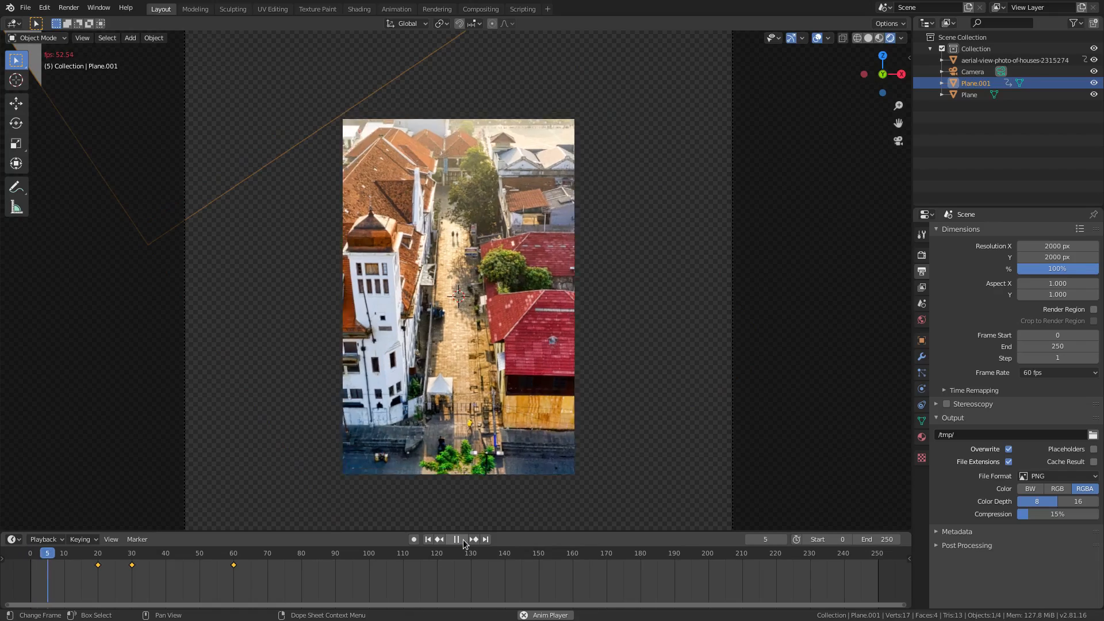
{"action": "left_click", "coordinate": [463, 539]}
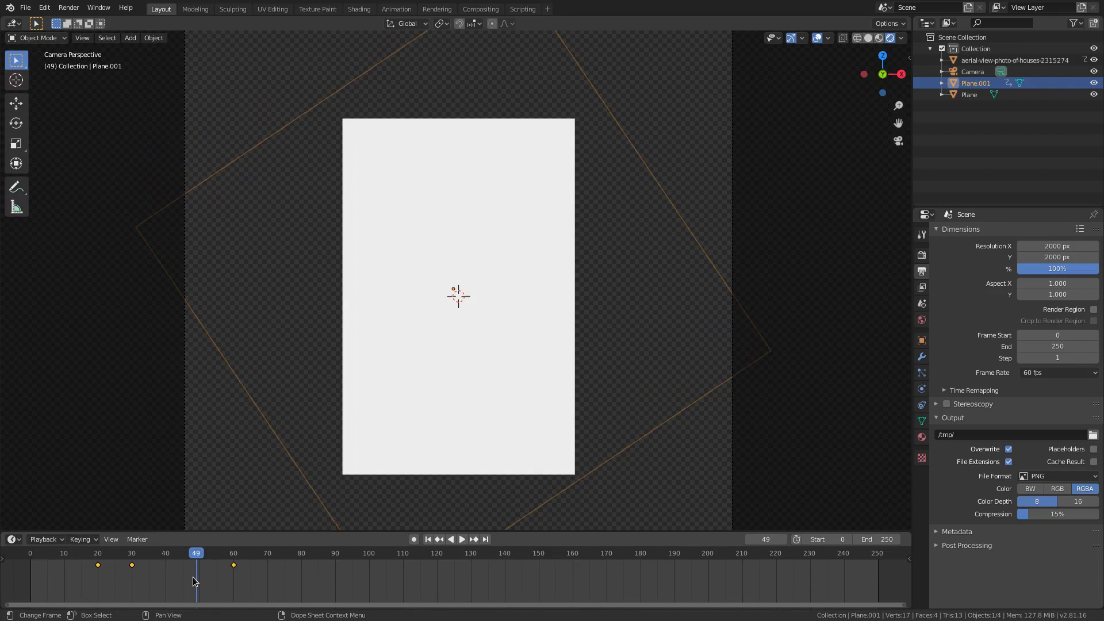
Shift the white plane's keyframes 20 frames later to frames 40, 50 and 80 and preview the animation from the start
{"action": "key", "text": "g"}
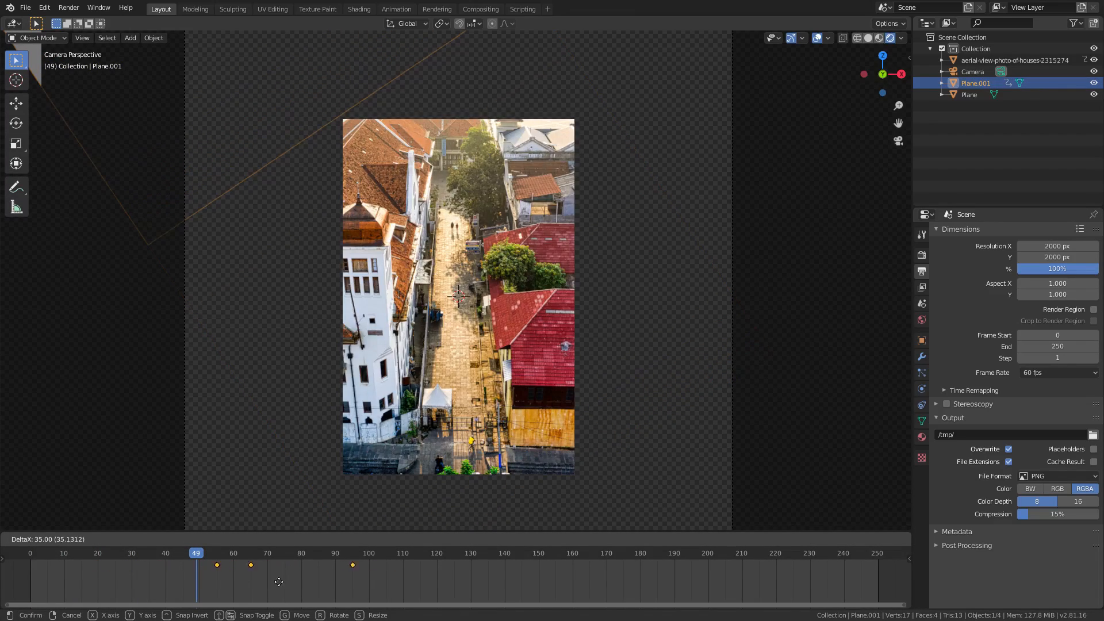
{"action": "left_click", "coordinate": [228, 582]}
{"action": "left_click", "coordinate": [428, 539]}
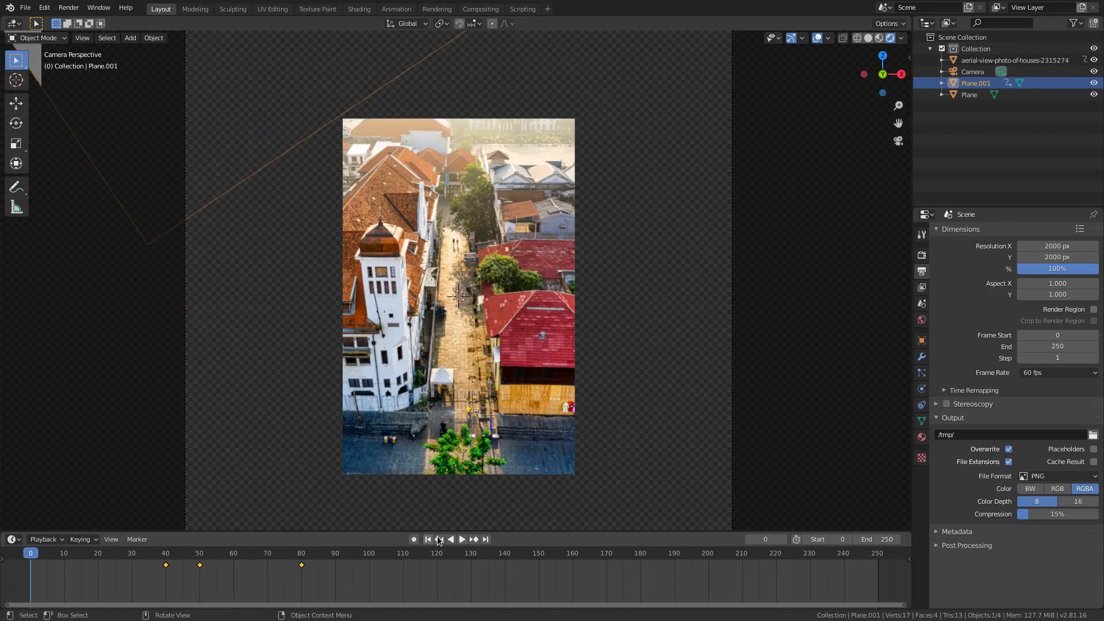
{"action": "left_click", "coordinate": [461, 539]}
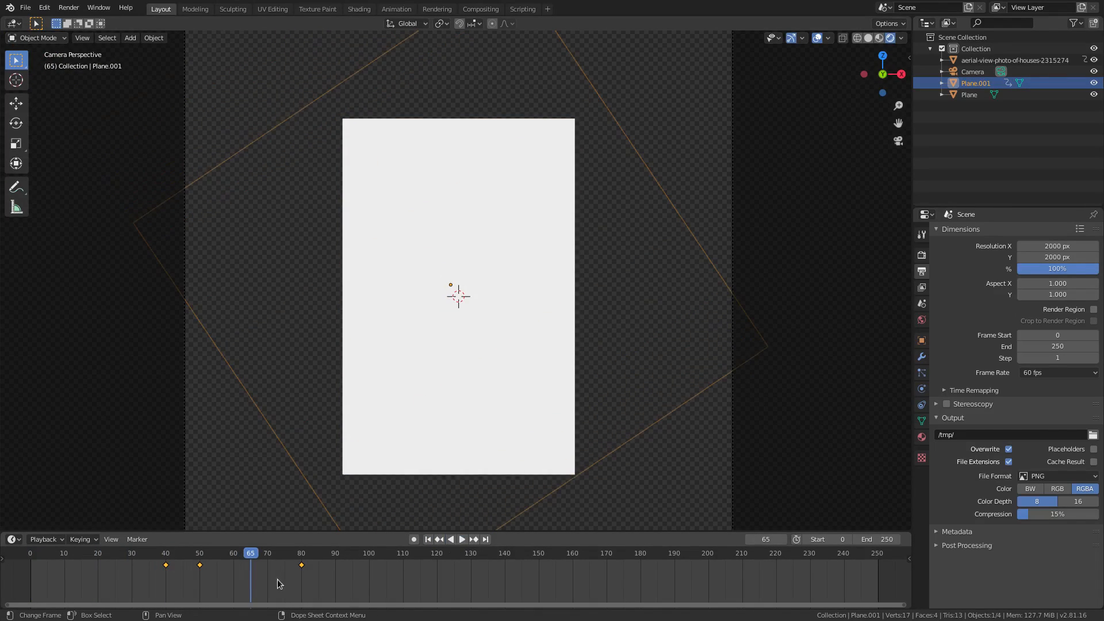
Move the photo plane's last scaling keyframe from frame 40 to frame 60
{"action": "left_click", "coordinate": [645, 458]}
{"action": "left_click_drag", "start_coordinate": [253, 571], "coordinate": [159, 572]}
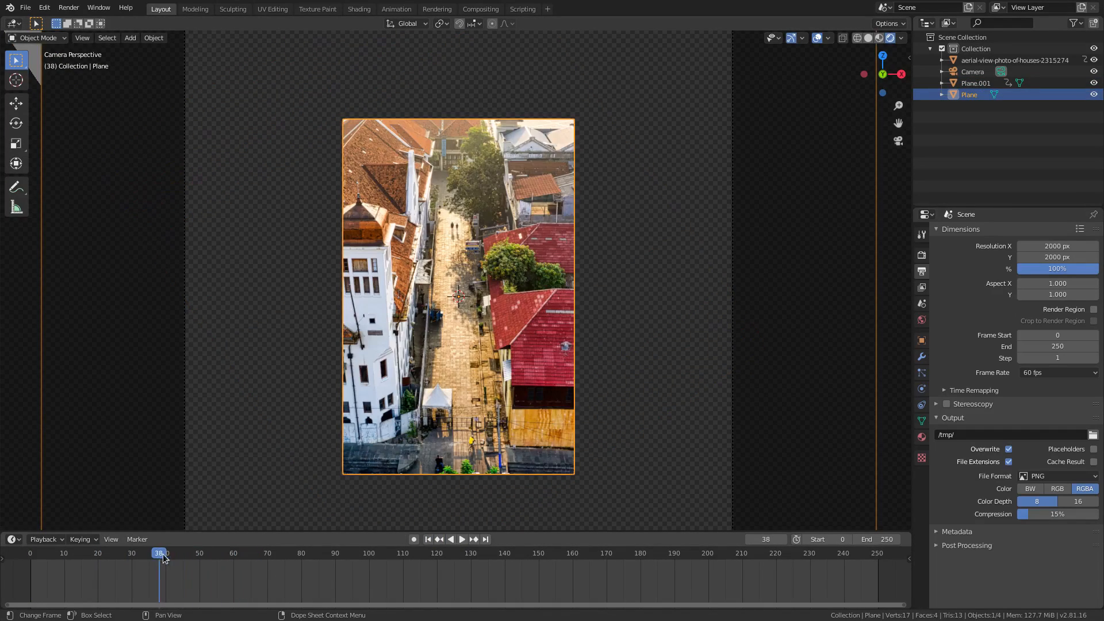
{"action": "left_click", "coordinate": [371, 399]}
{"action": "left_click", "coordinate": [166, 565]}
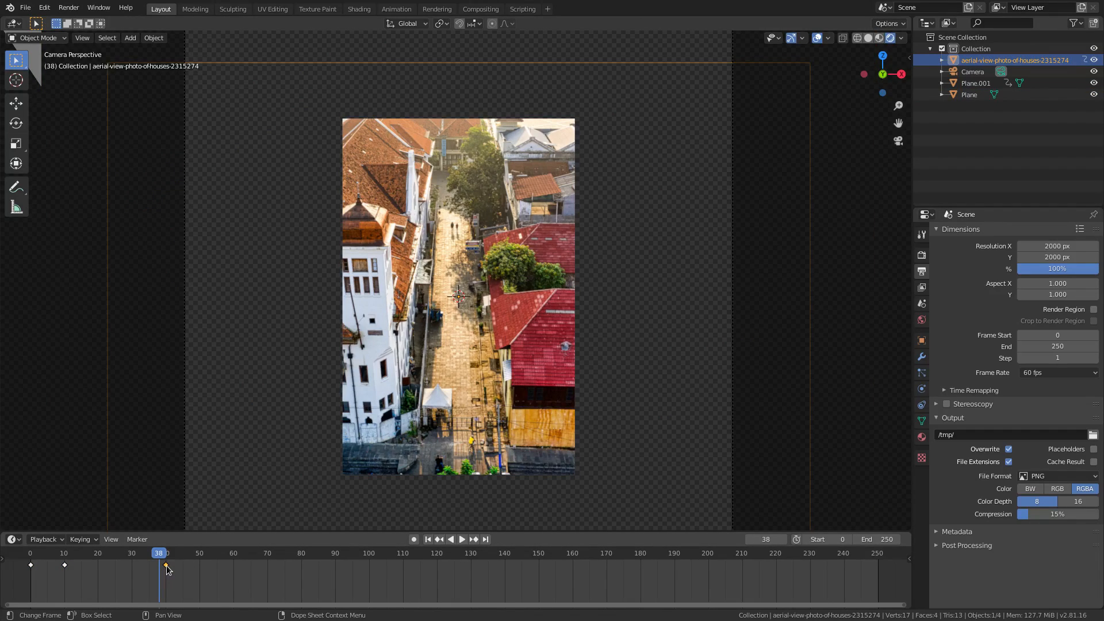
{"action": "left_click_drag", "start_coordinate": [167, 565], "coordinate": [234, 566]}
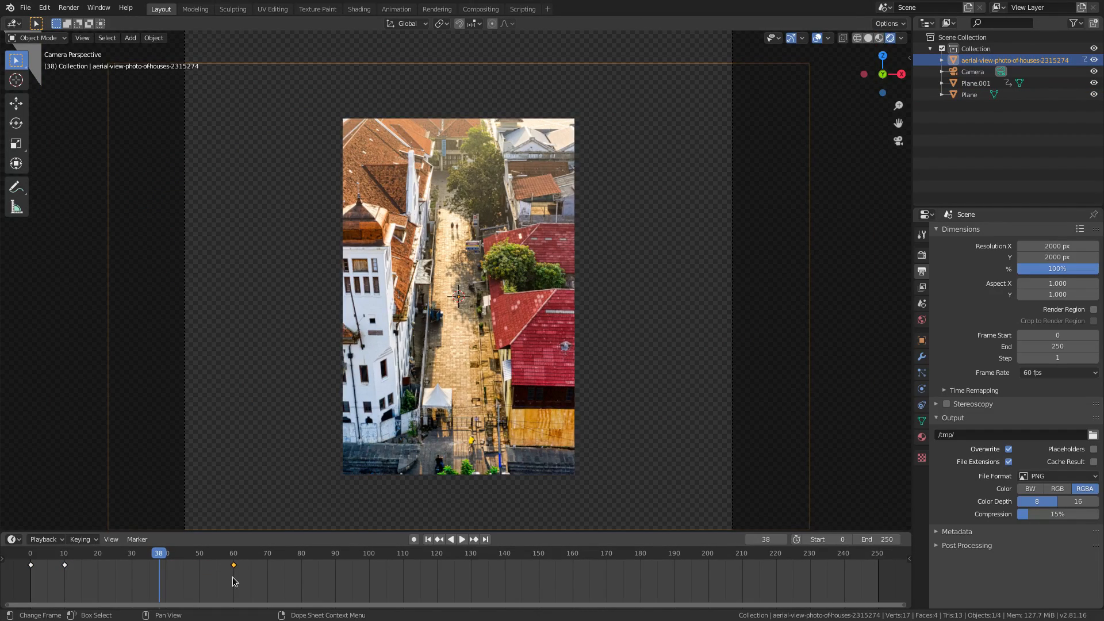
Try an extra scaling keyframe at frame 38 with the photo plane slightly enlarged and preview the animation from the start
{"action": "key", "text": "i"}
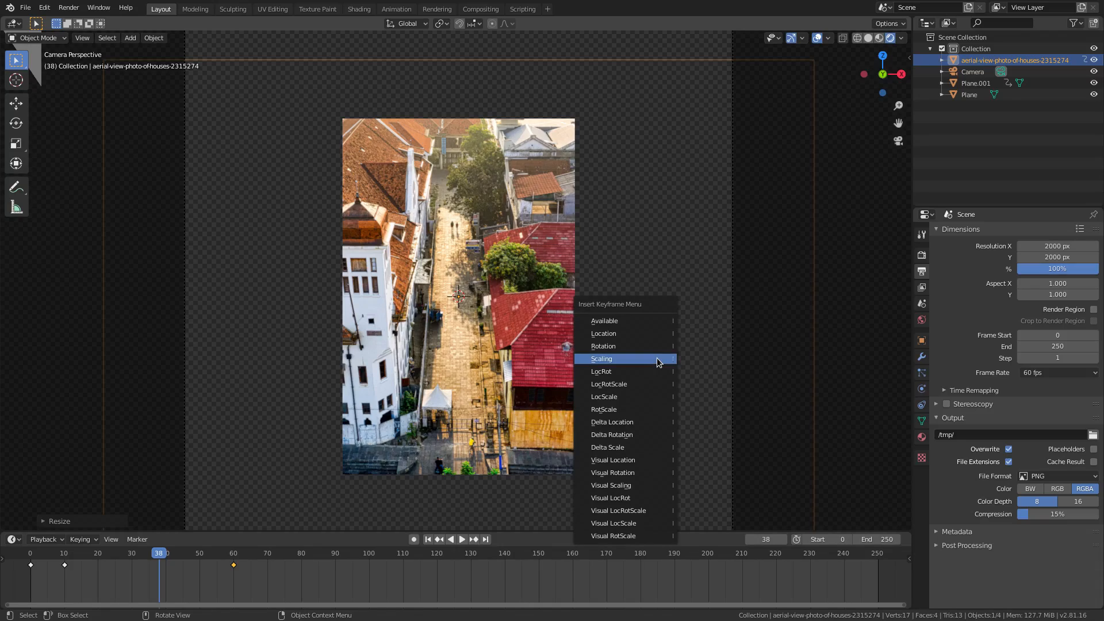
{"action": "left_click", "coordinate": [656, 358]}
{"action": "left_click", "coordinate": [427, 539]}
{"action": "left_click", "coordinate": [462, 539]}
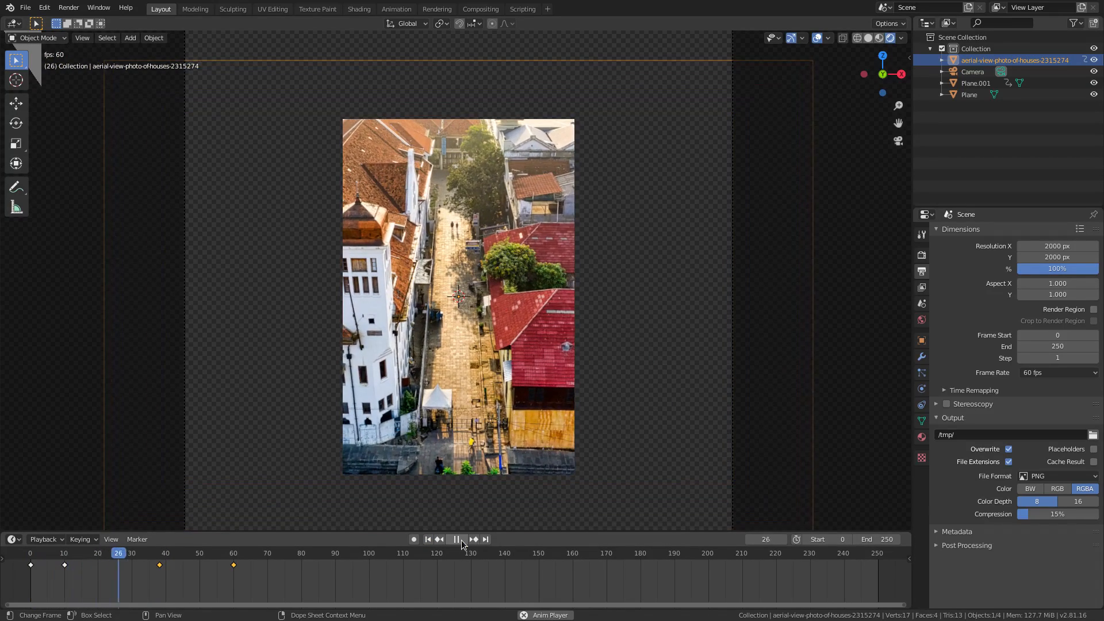
{"action": "left_click", "coordinate": [458, 539]}
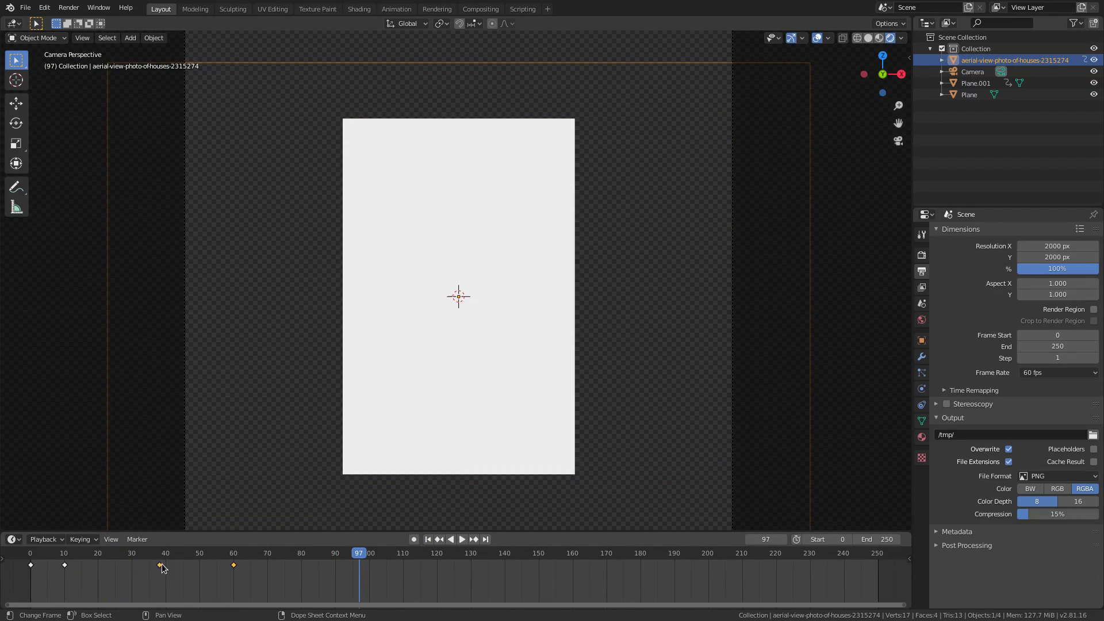
Delete the photo plane's scaling keyframe at frame 38 and replay the animation from the start
{"action": "left_click", "coordinate": [160, 565]}
{"action": "key", "text": "x"}
{"action": "left_click", "coordinate": [161, 563]}
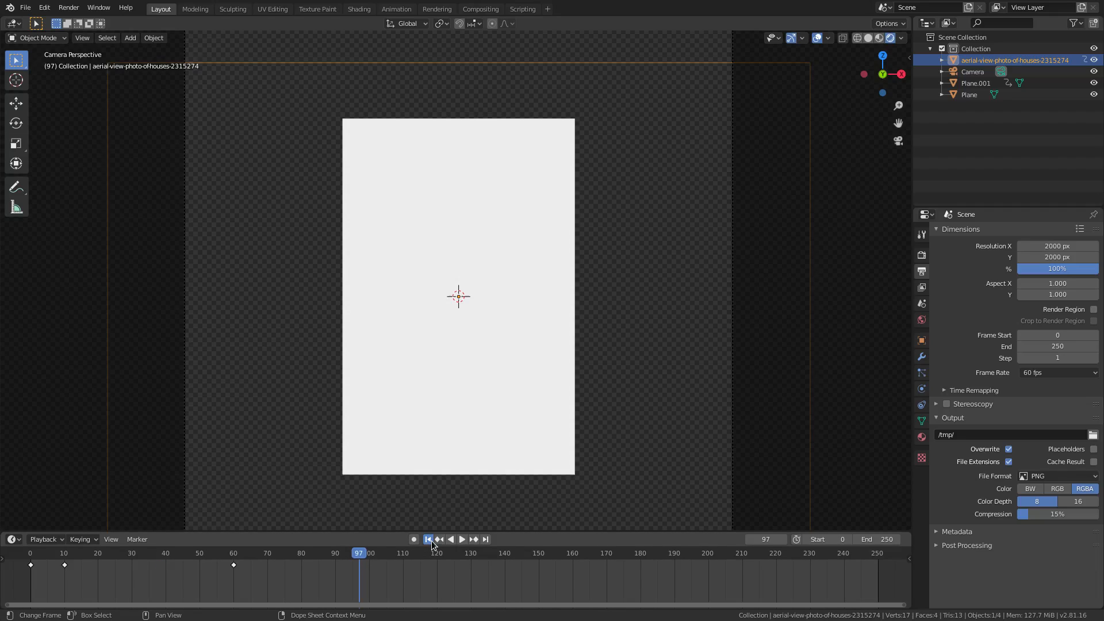
{"action": "left_click", "coordinate": [429, 540]}
{"action": "left_click", "coordinate": [461, 540]}
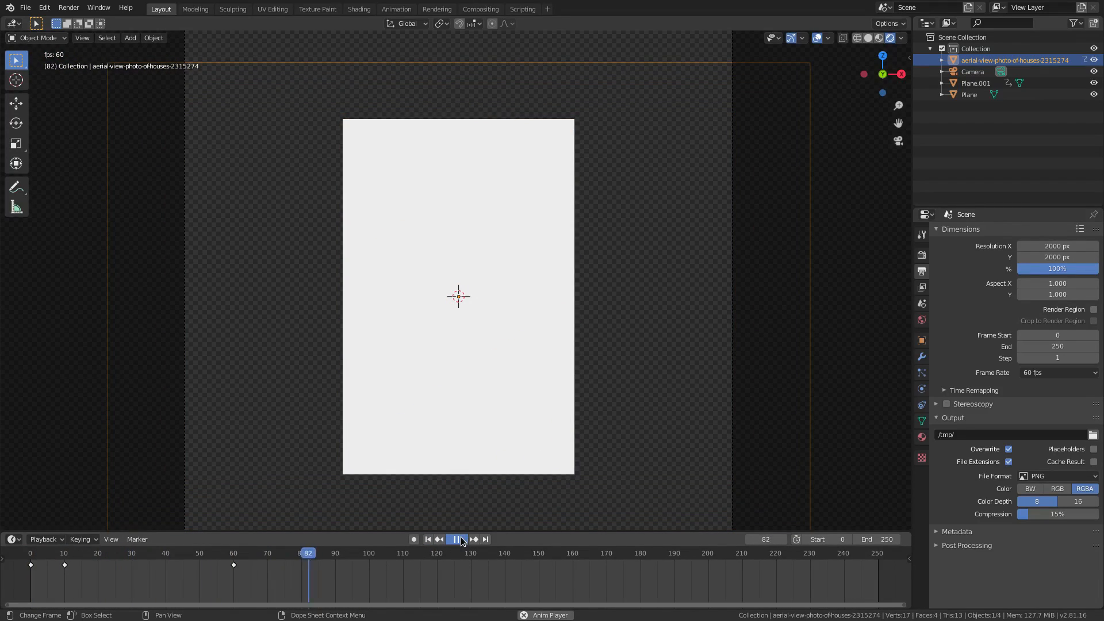
{"action": "left_click", "coordinate": [459, 539]}
At frame 30, add a text object and rotate it 90 degrees about the X axis
{"action": "left_click_drag", "start_coordinate": [63, 569], "coordinate": [131, 557]}
{"action": "key", "text": "shift+a"}
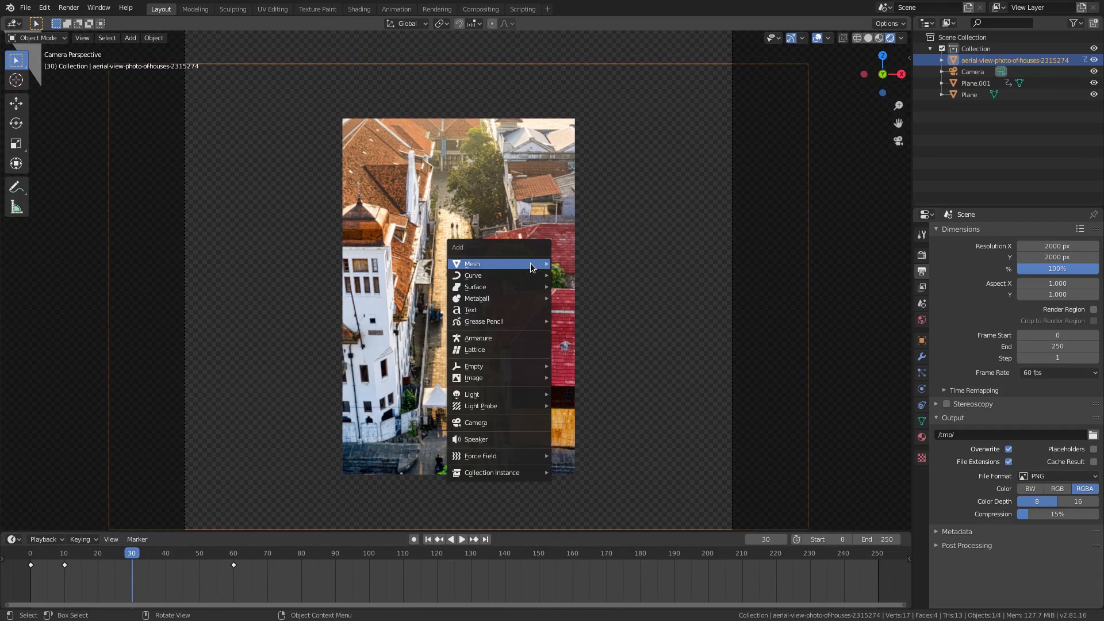
{"action": "left_click", "coordinate": [504, 310]}
{"action": "type", "text": "rx"}
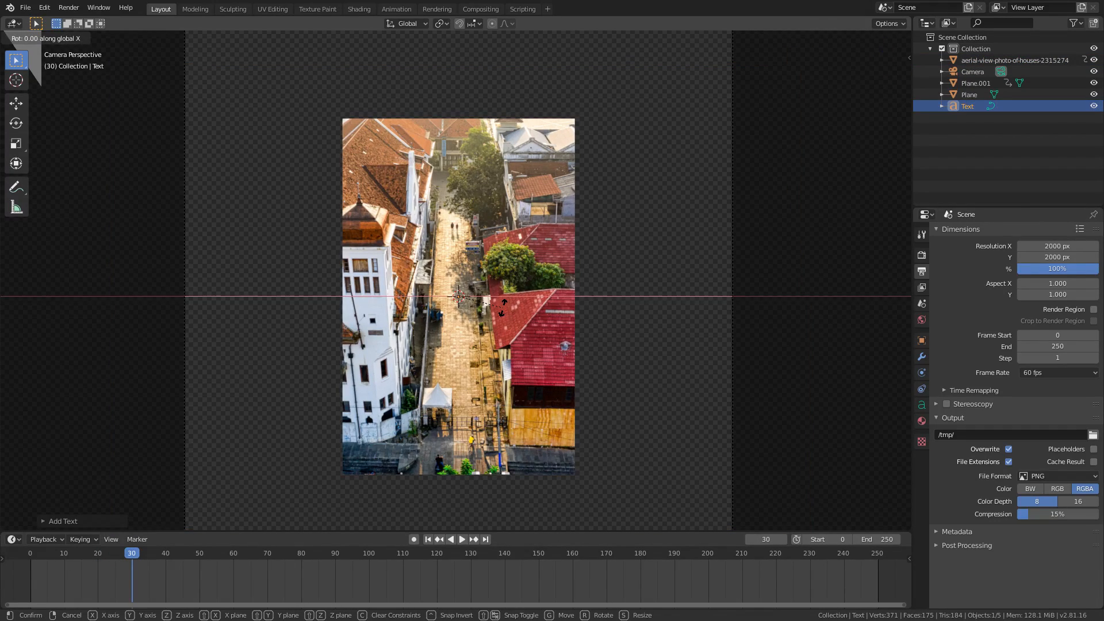
{"action": "type", "text": "90"}
{"action": "key", "text": "Return"}
Centre the text horizontally and load BebasNeue.otf as its regular font
{"action": "left_click", "coordinate": [922, 406]}
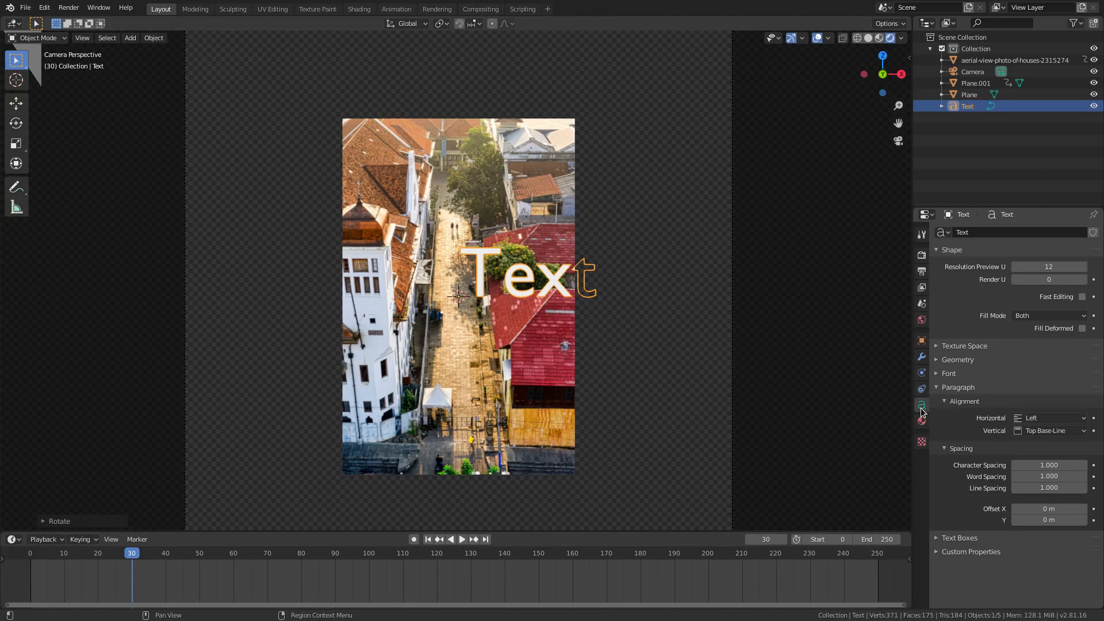
{"action": "left_click", "coordinate": [1044, 417]}
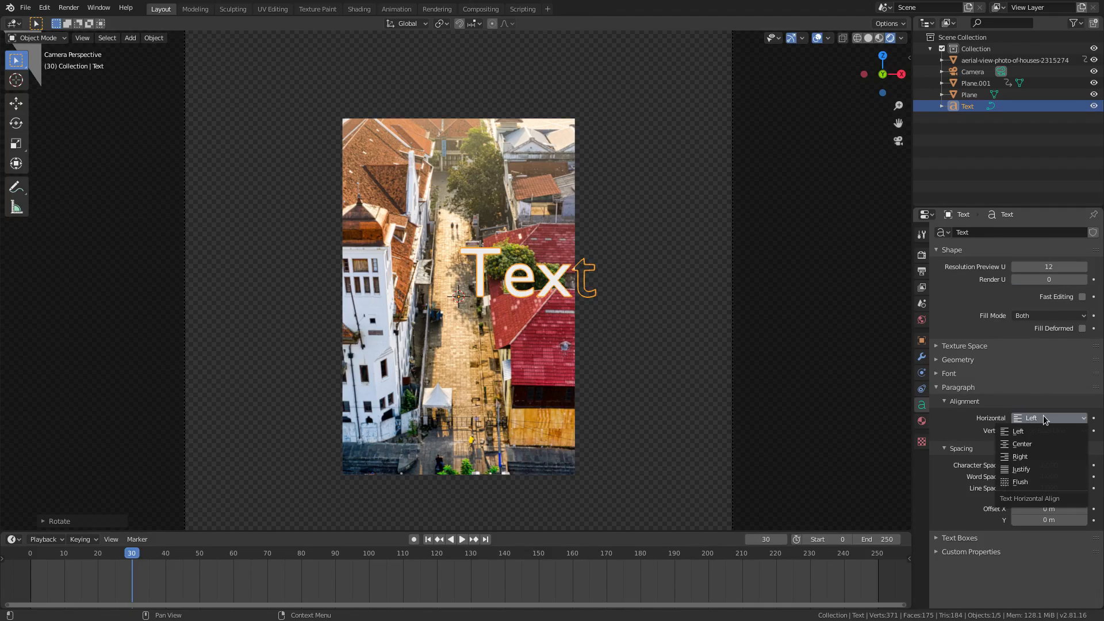
{"action": "left_click", "coordinate": [1029, 446]}
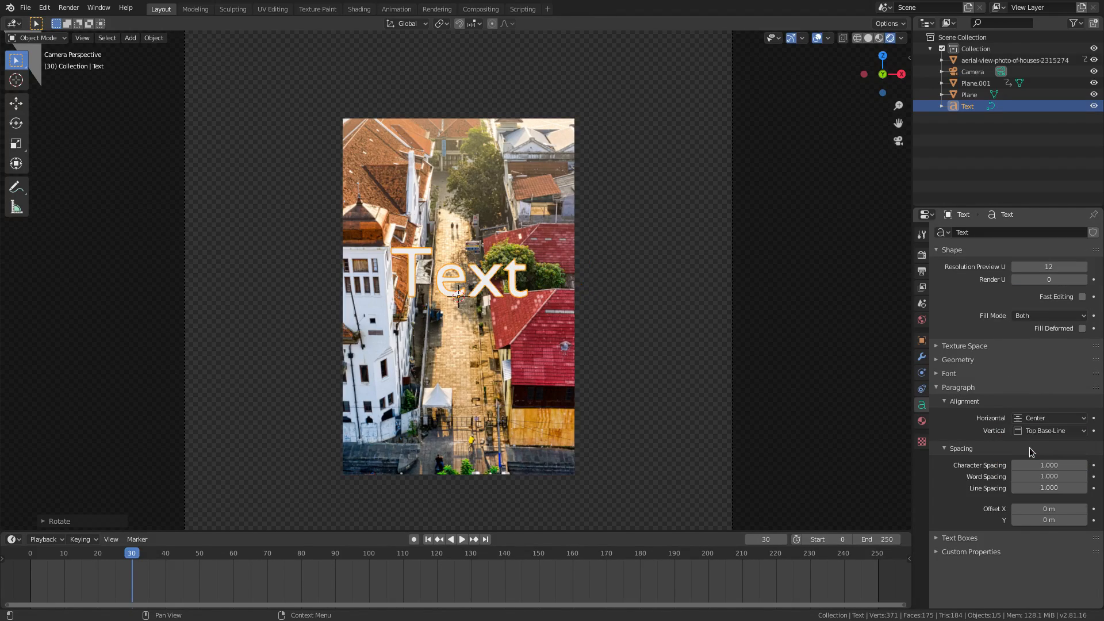
{"action": "left_click", "coordinate": [943, 374]}
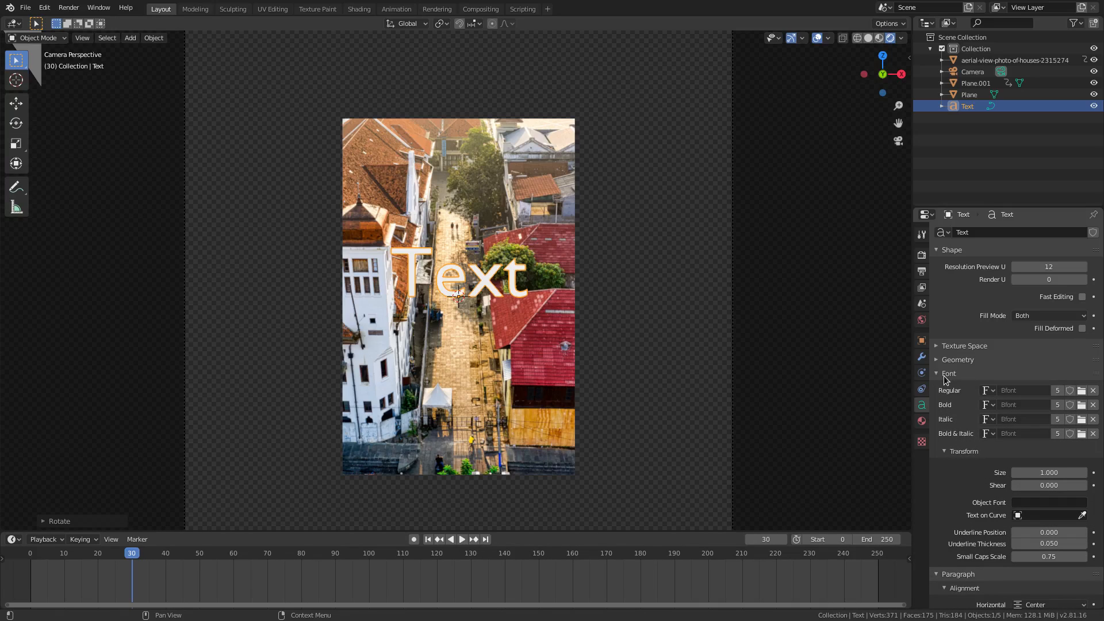
{"action": "left_click", "coordinate": [1081, 391]}
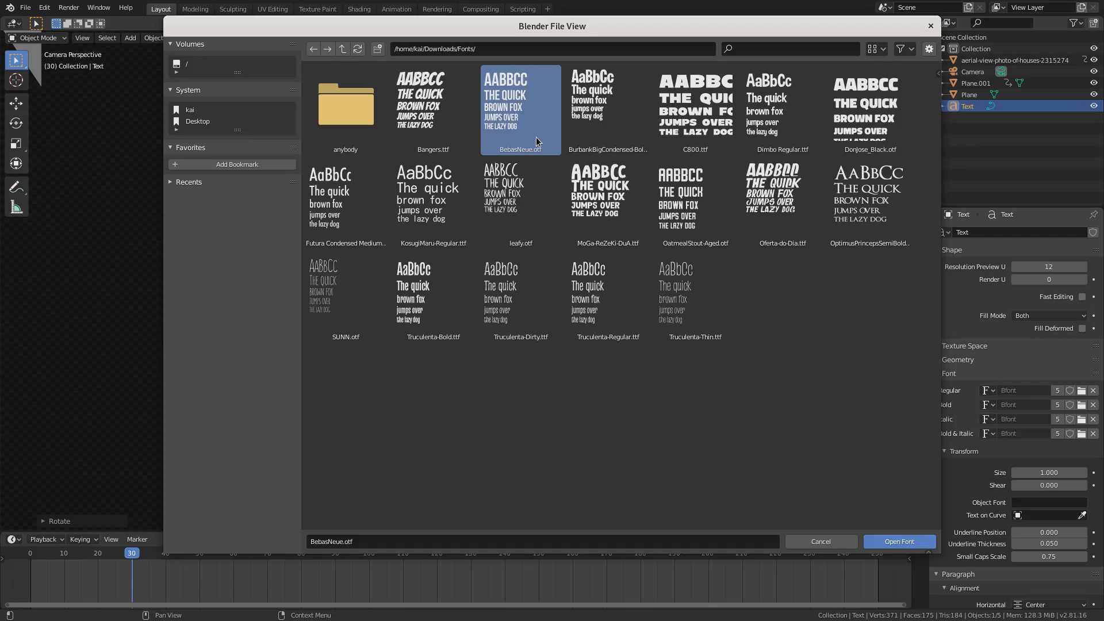
{"action": "left_click", "coordinate": [899, 541]}
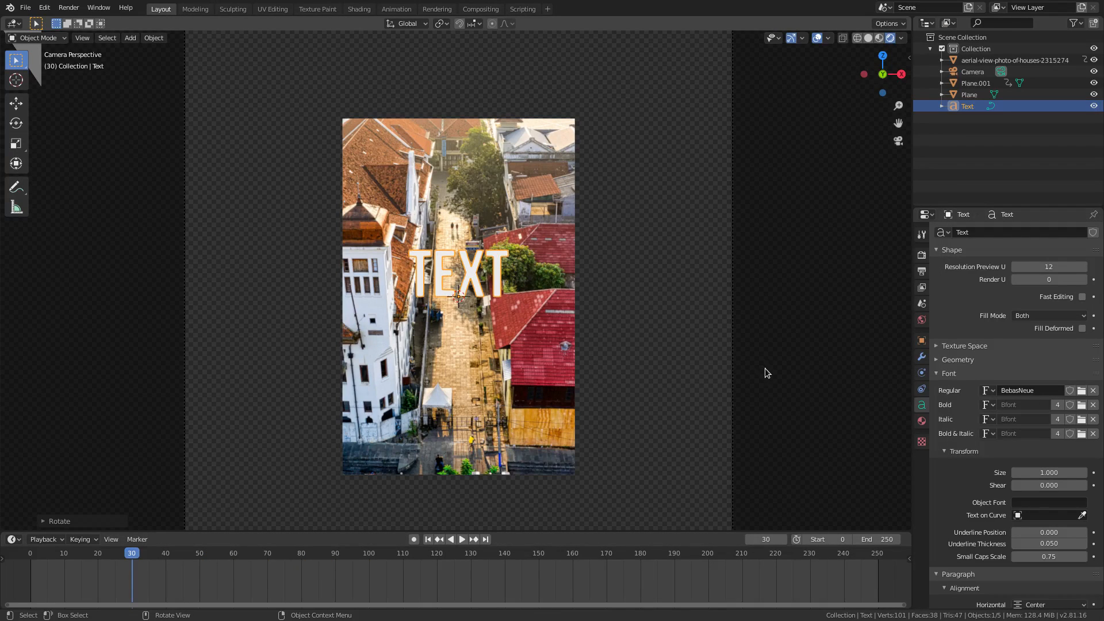
Edit the text object so only the first letter "T" is left
{"action": "key", "text": "Tab"}
{"action": "key", "text": "BackSpace"}
{"action": "key", "text": "BackSpace"}
{"action": "key", "text": "BackSpace"}
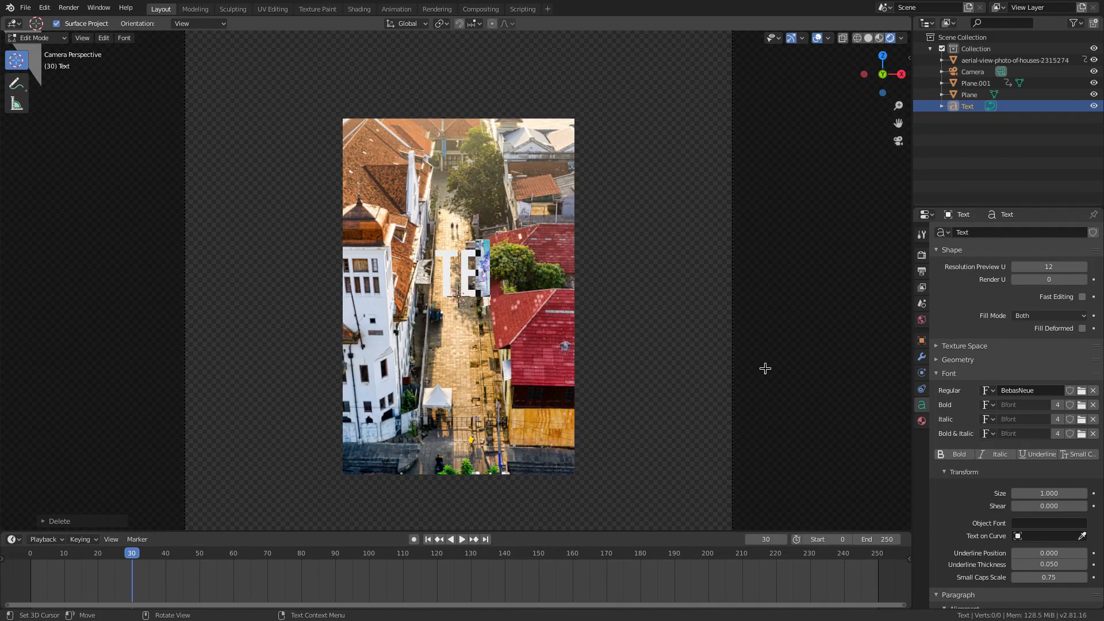
{"action": "key", "text": "Tab"}
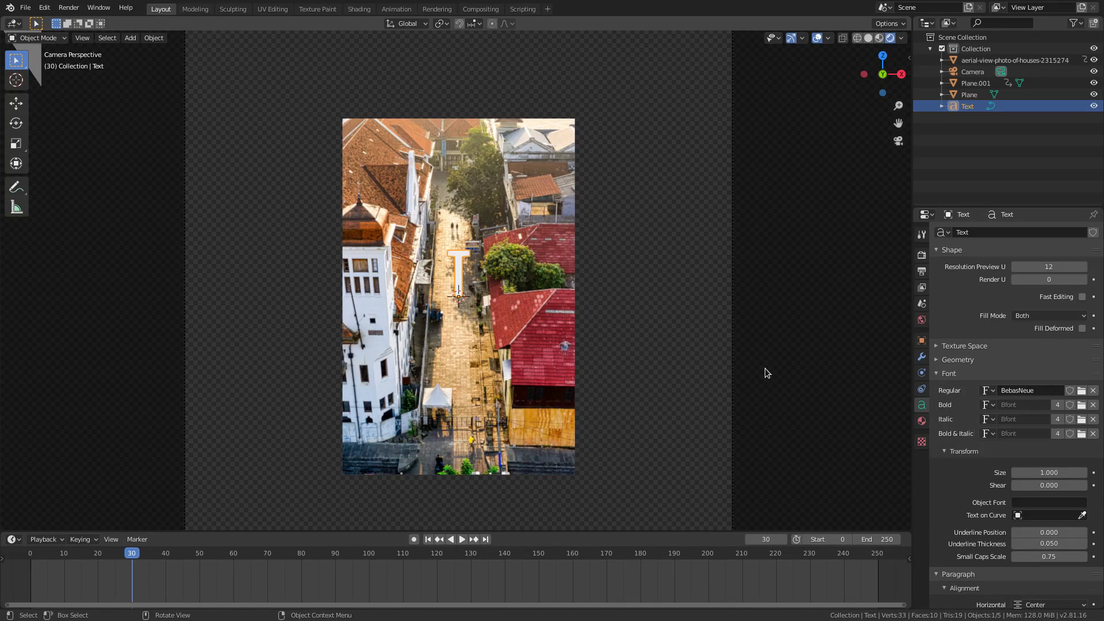
{"action": "scroll", "coordinate": [786, 440], "scroll_direction": "down", "scroll_amount": 3}
{"action": "scroll", "coordinate": [787, 440], "scroll_direction": "up", "scroll_amount": 3}
{"action": "scroll", "coordinate": [1000, 468], "scroll_direction": "down", "scroll_amount": 3}
{"action": "scroll", "coordinate": [1000, 469], "scroll_direction": "up", "scroll_amount": 3}
{"action": "scroll", "coordinate": [1000, 468], "scroll_direction": "down", "scroll_amount": 4}
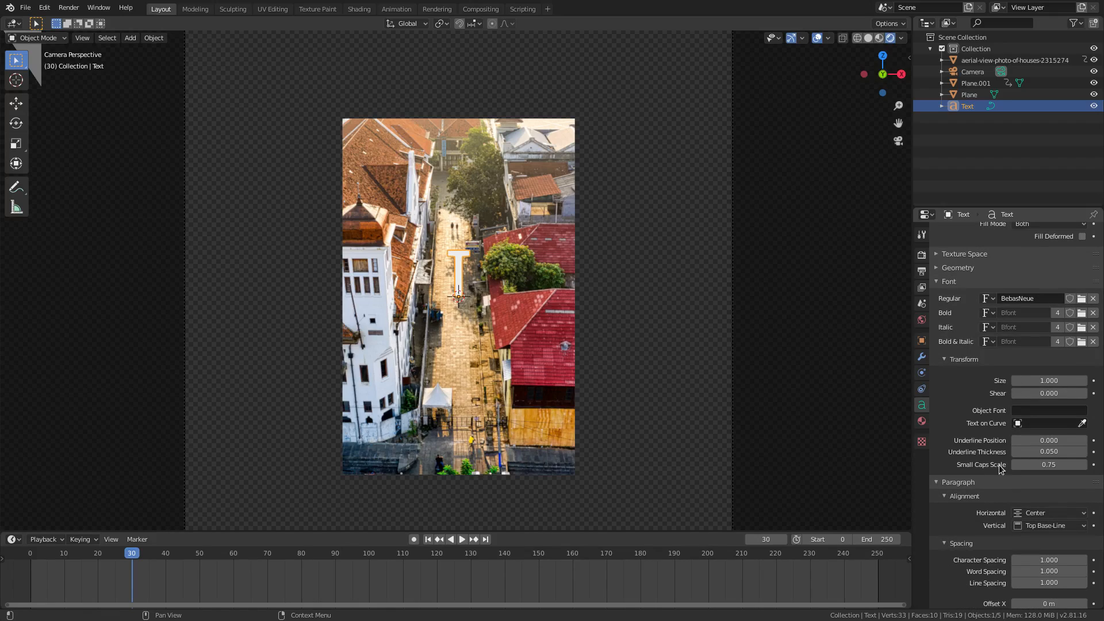
At frame 20, move the letter straight down along Z to just below the photo and insert a location keyframe
{"action": "left_click", "coordinate": [87, 552]}
{"action": "key", "text": "space"}
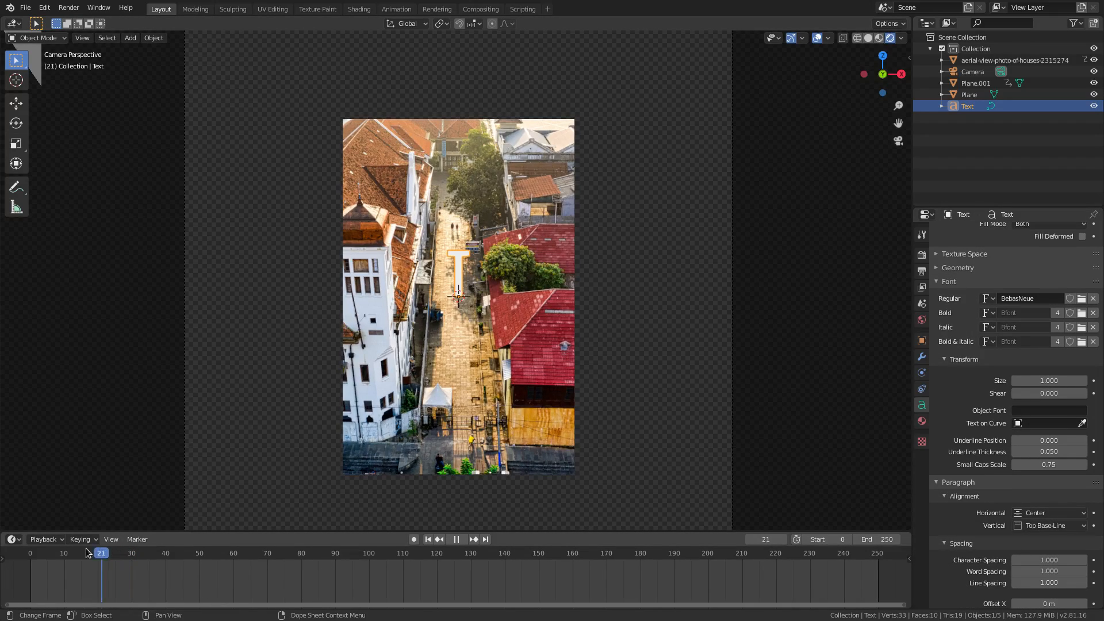
{"action": "key", "text": "space"}
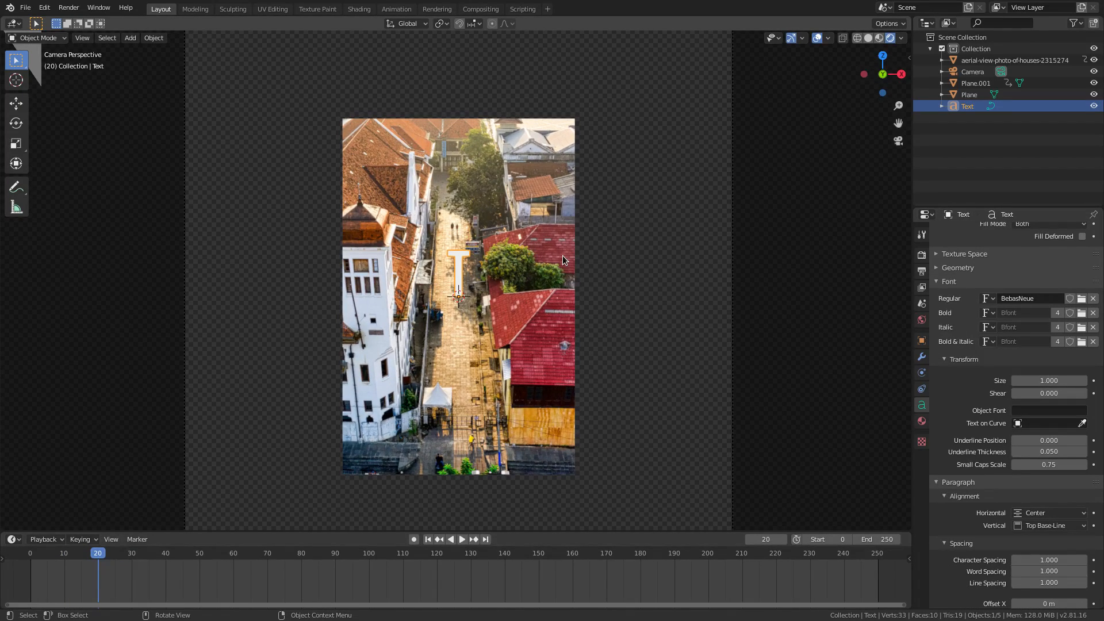
{"action": "key", "text": "g"}
{"action": "key", "text": "z"}
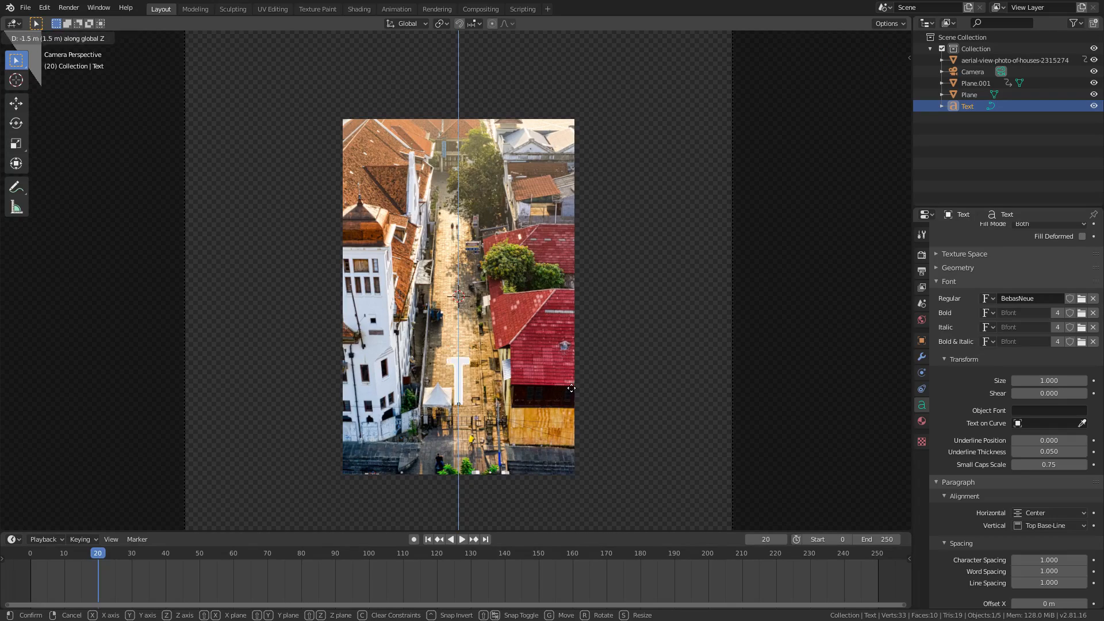
{"action": "left_click", "coordinate": [579, 489]}
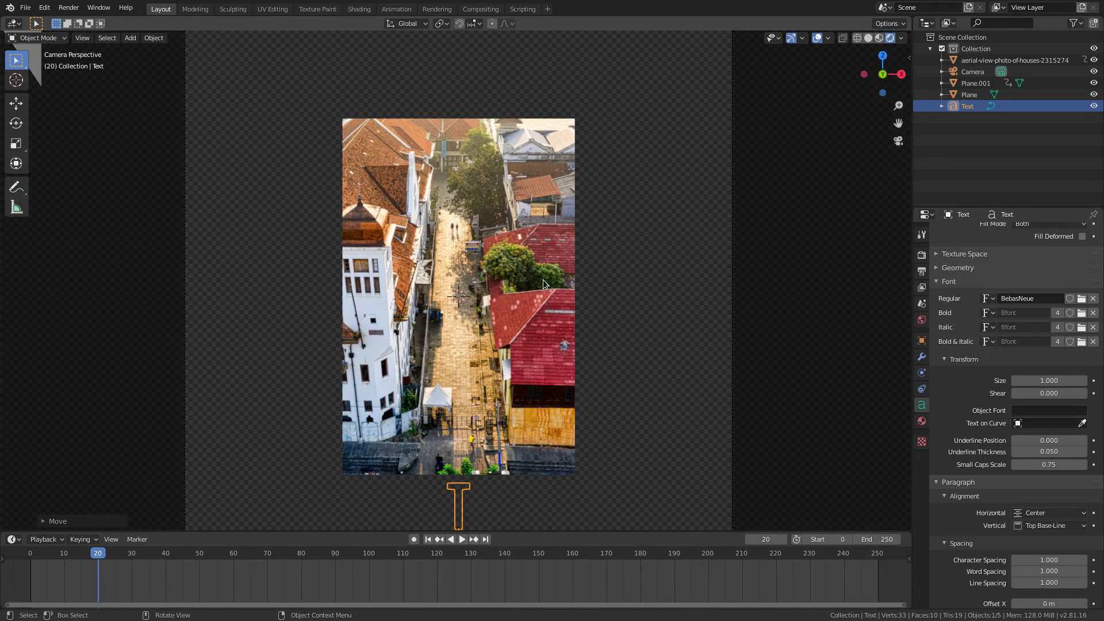
{"action": "key", "text": "i"}
{"action": "left_click", "coordinate": [536, 253]}
At frame 30, raise the letter about 2.912 m along Z to the photo's centre and insert a location keyframe
{"action": "left_click", "coordinate": [131, 556]}
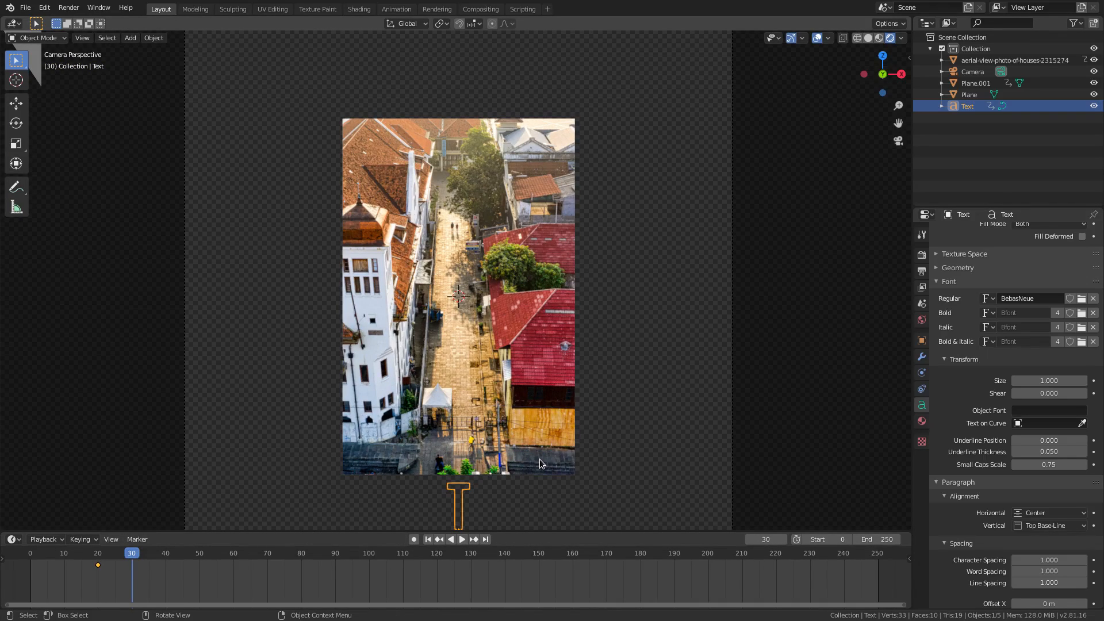
{"action": "key", "text": "g"}
{"action": "key", "text": "z"}
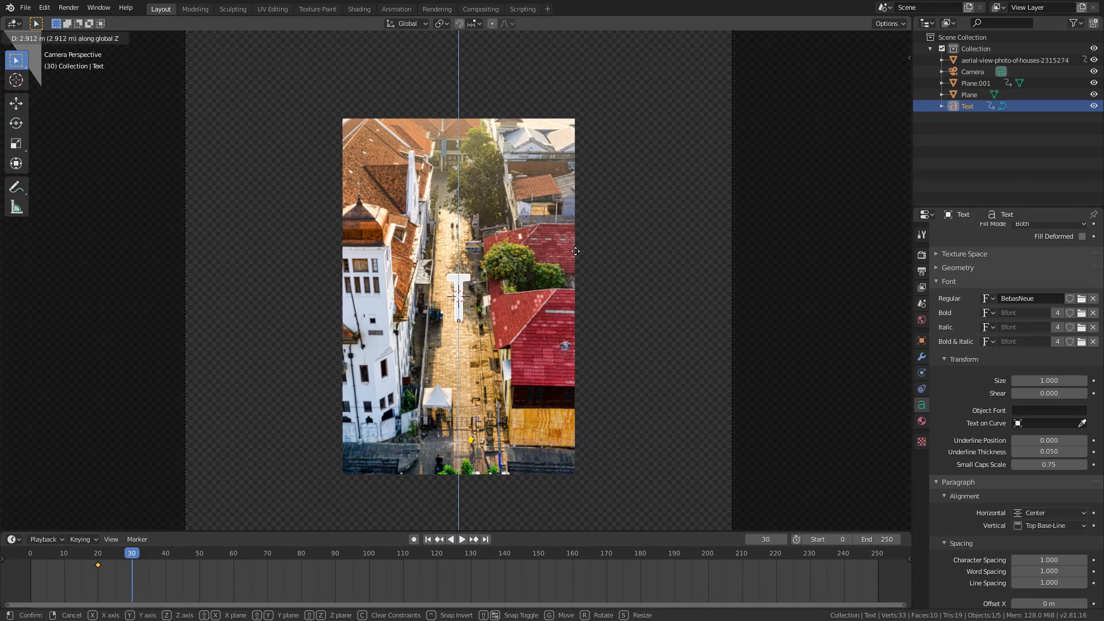
{"action": "left_click", "coordinate": [575, 251]}
{"action": "key", "text": "i"}
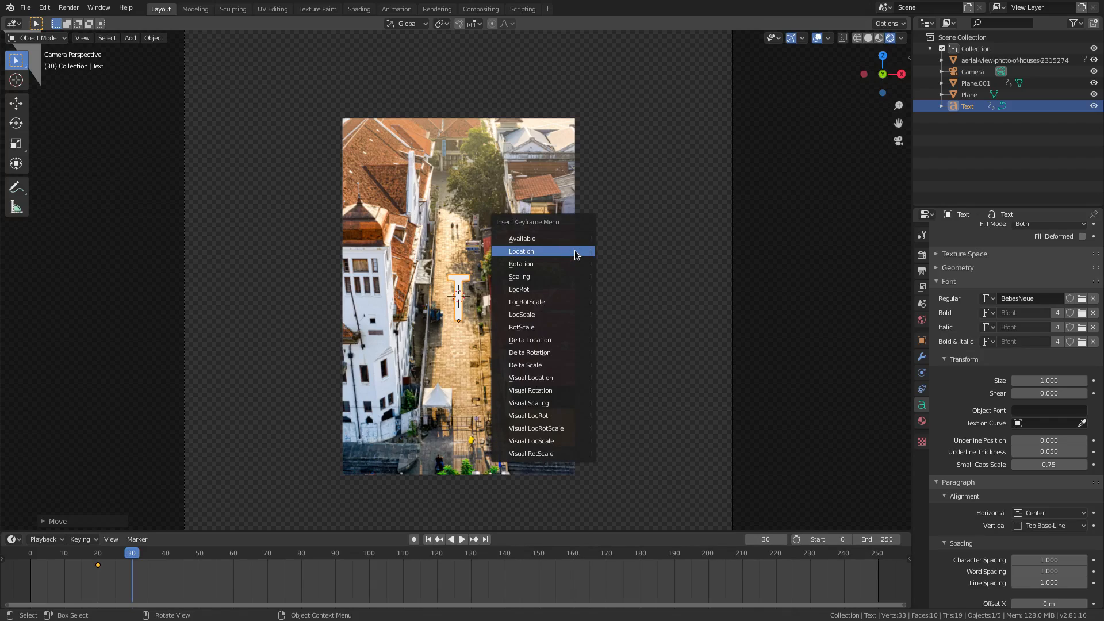
{"action": "left_click", "coordinate": [574, 250]}
Scrub the timeline to frame 60 and back to frame 30 to check the letter's rising animation
{"action": "left_click_drag", "start_coordinate": [224, 560], "coordinate": [233, 556]}
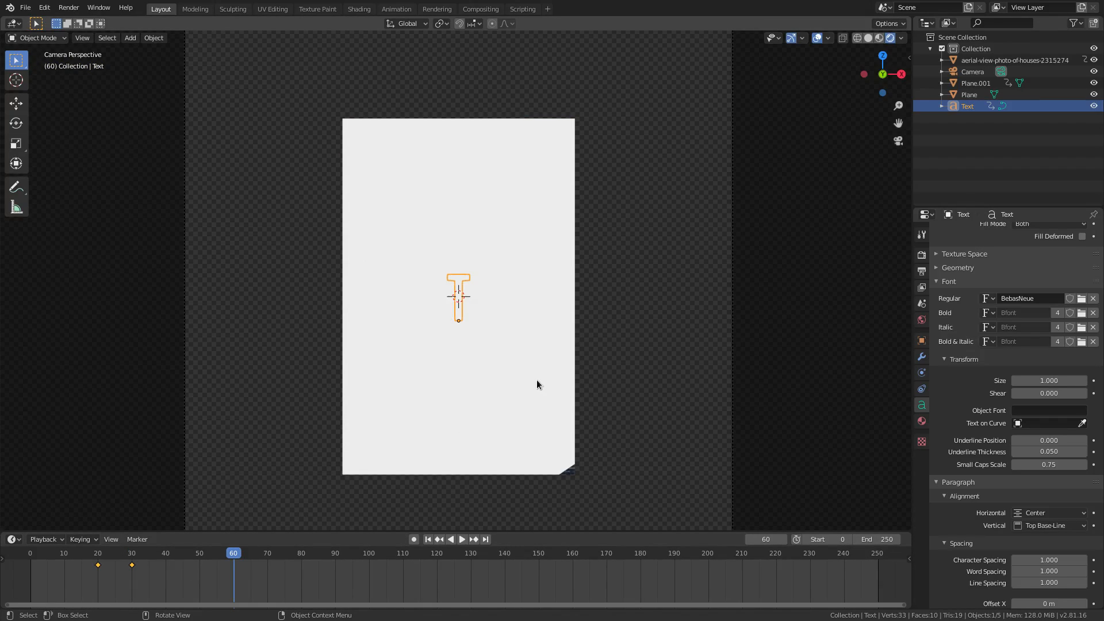
{"action": "key", "text": "Down"}
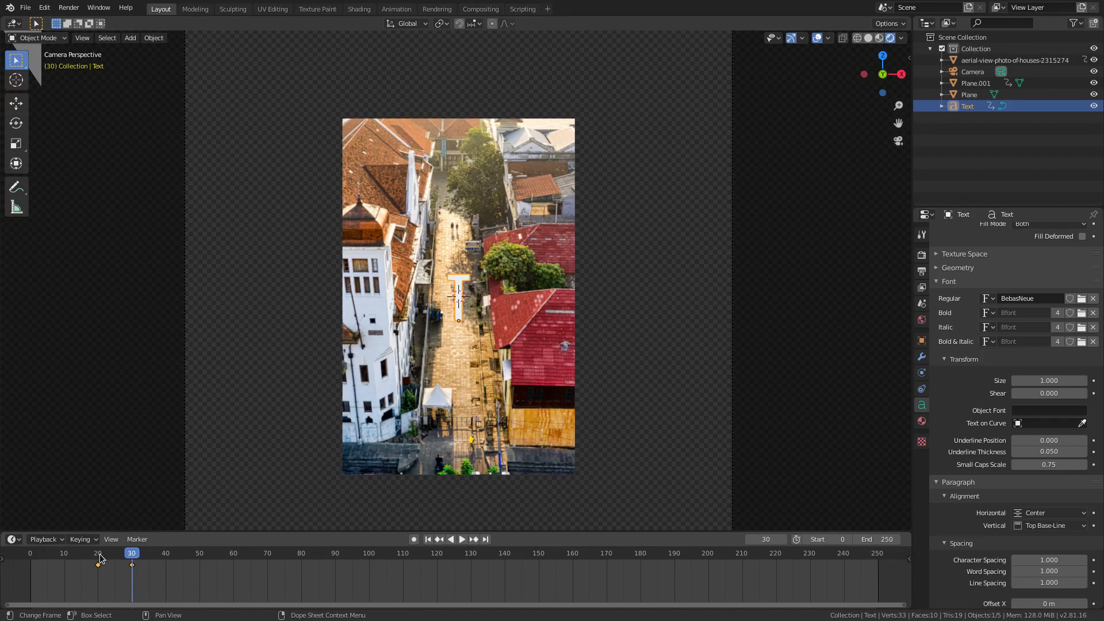
{"action": "left_click_drag", "start_coordinate": [99, 557], "coordinate": [133, 558]}
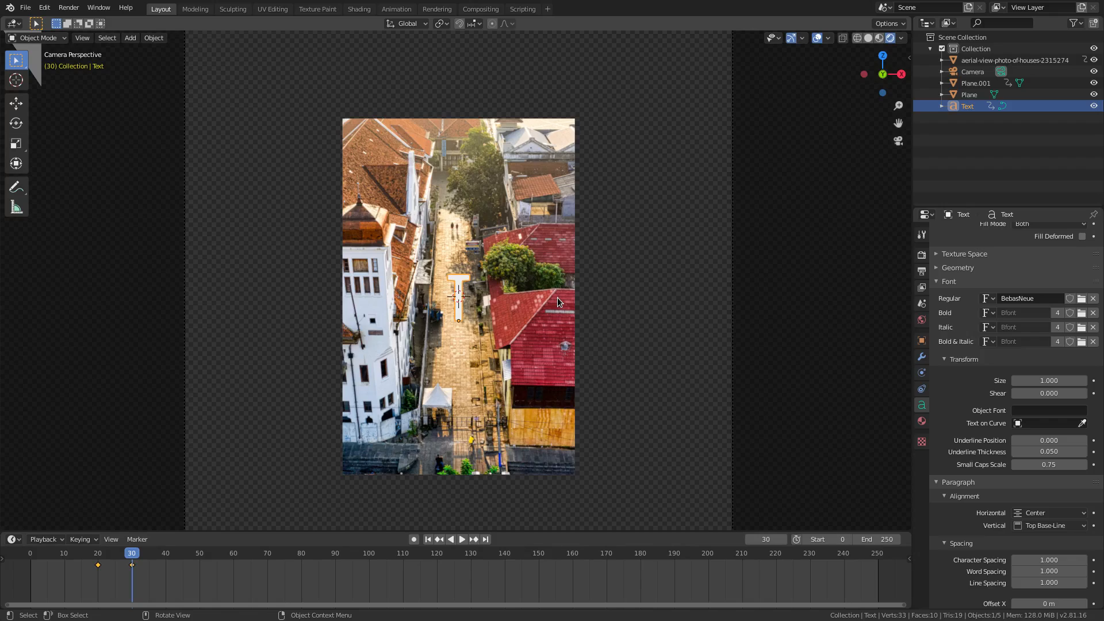
Duplicate the animated letter three times in place, leaving each copy at its original position
{"action": "scroll", "coordinate": [557, 298], "scroll_direction": "up", "scroll_amount": 3}
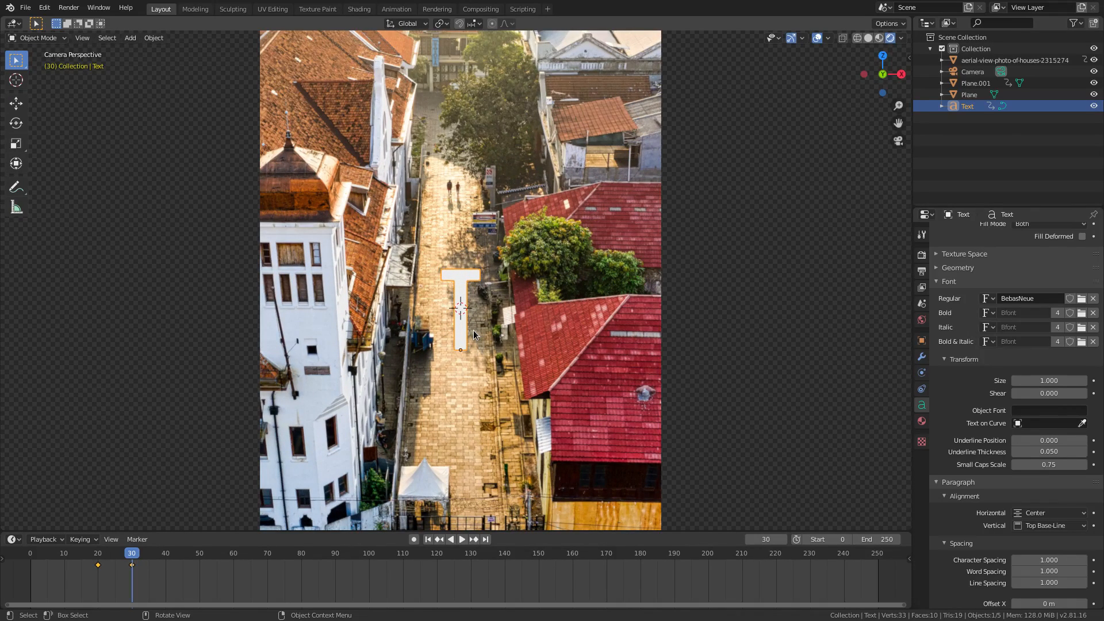
{"action": "key", "text": "shift+d"}
{"action": "right_click", "coordinate": [567, 230]}
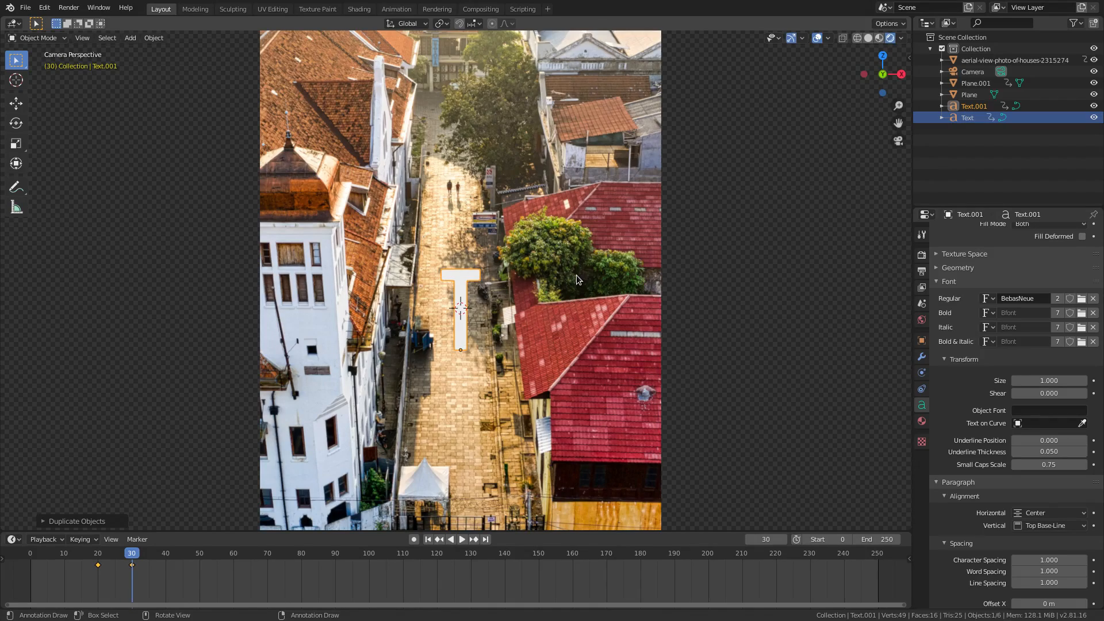
{"action": "key", "text": "shift+d"}
{"action": "right_click", "coordinate": [715, 189]}
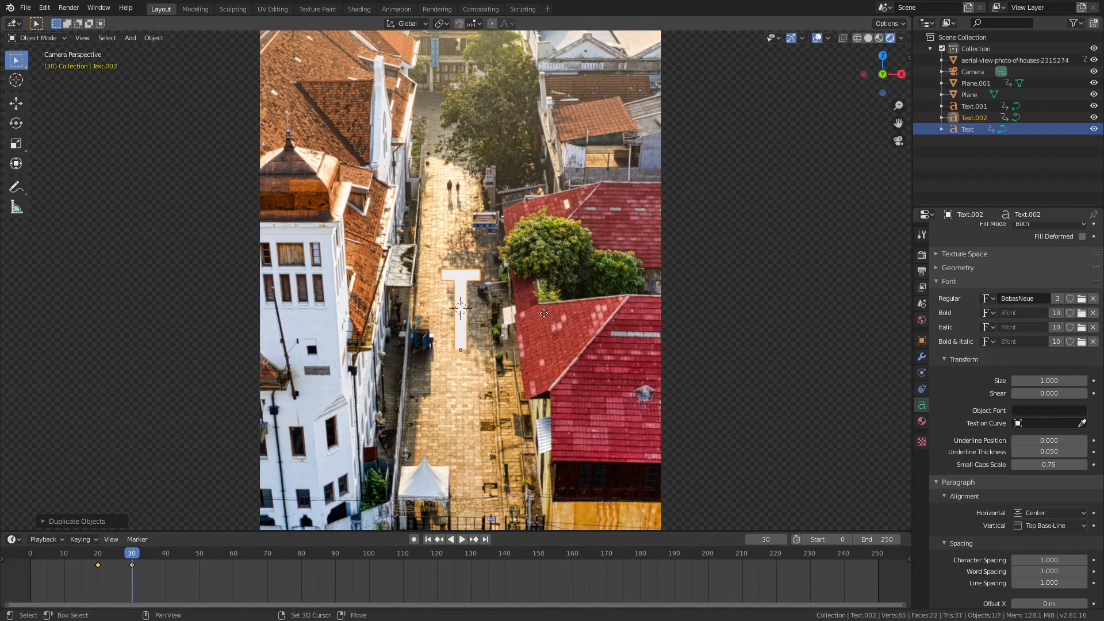
{"action": "key", "text": "shift+d"}
{"action": "right_click", "coordinate": [691, 392]}
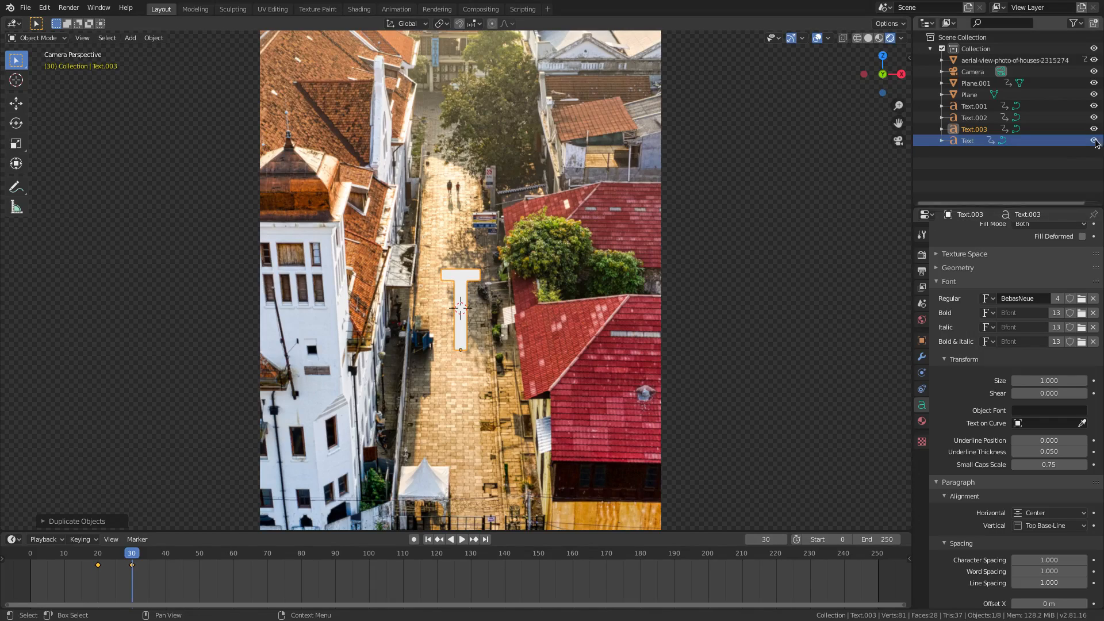
Shift Text.001's location keyframes 5 frames later, to frames 25 and 35
{"action": "left_click", "coordinate": [977, 107]}
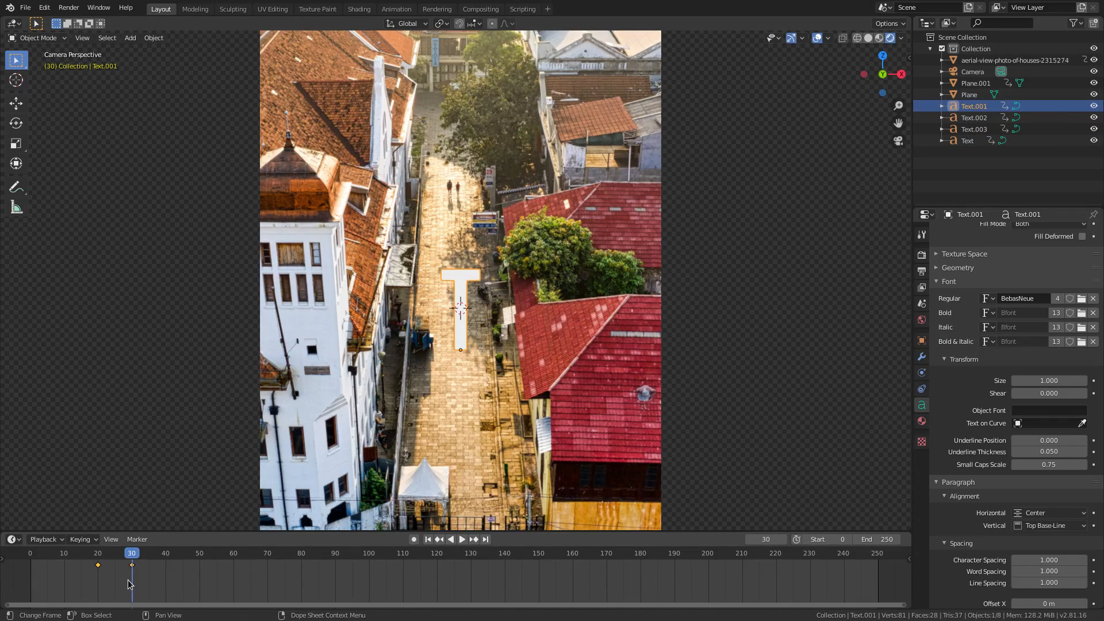
{"action": "key", "text": "g"}
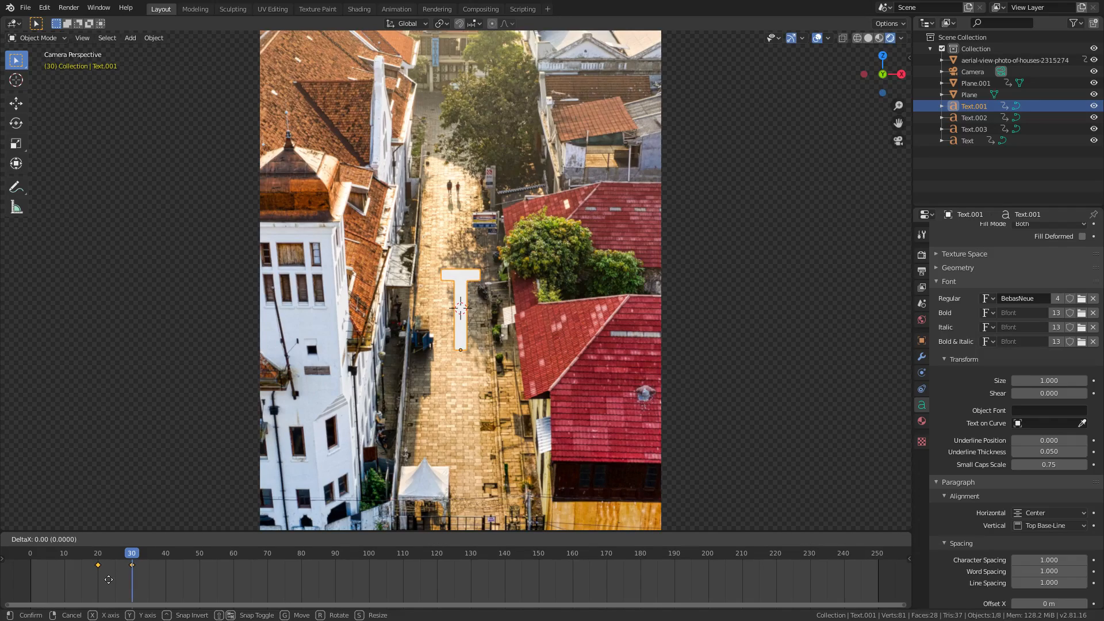
{"action": "left_click", "coordinate": [127, 584]}
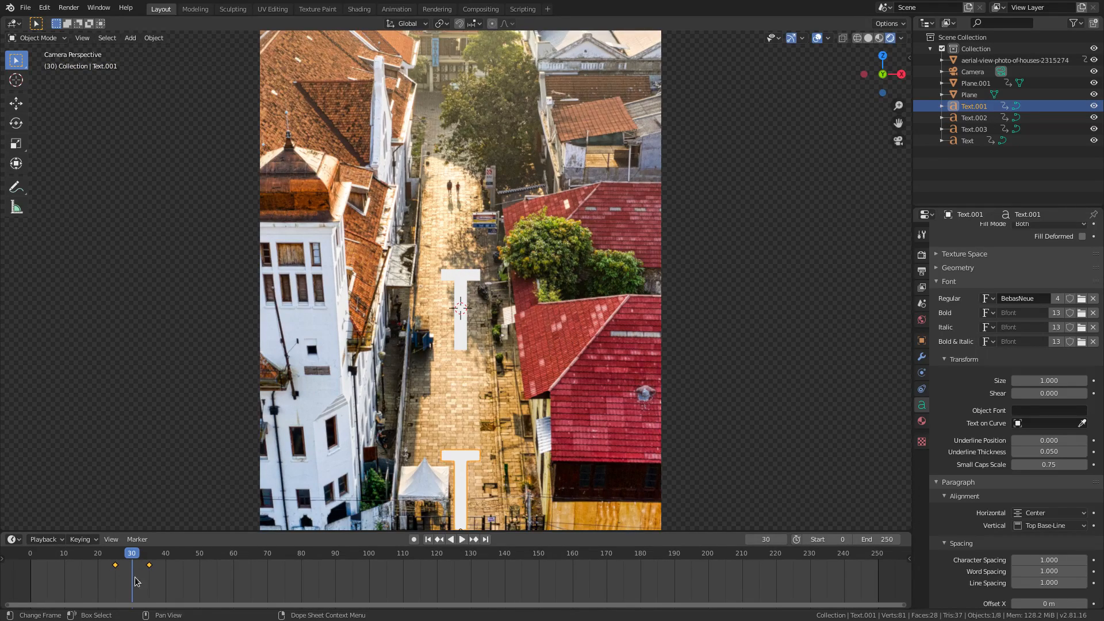
Shift Text.002's location keyframes 10 frames later, to frames 30 and 40
{"action": "left_click", "coordinate": [980, 120]}
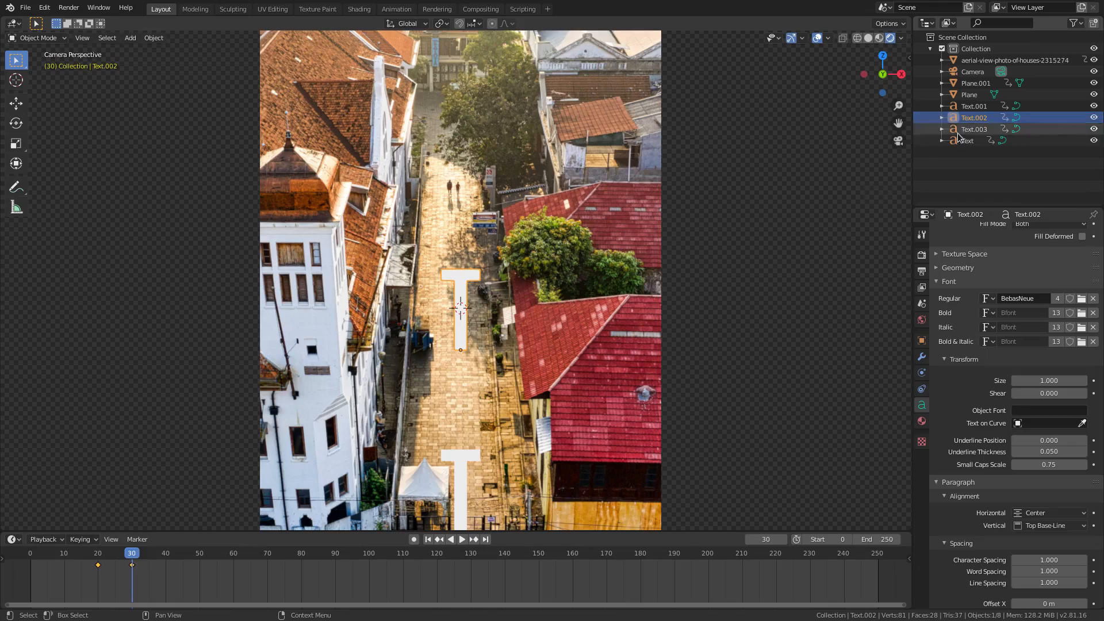
{"action": "key", "text": "g"}
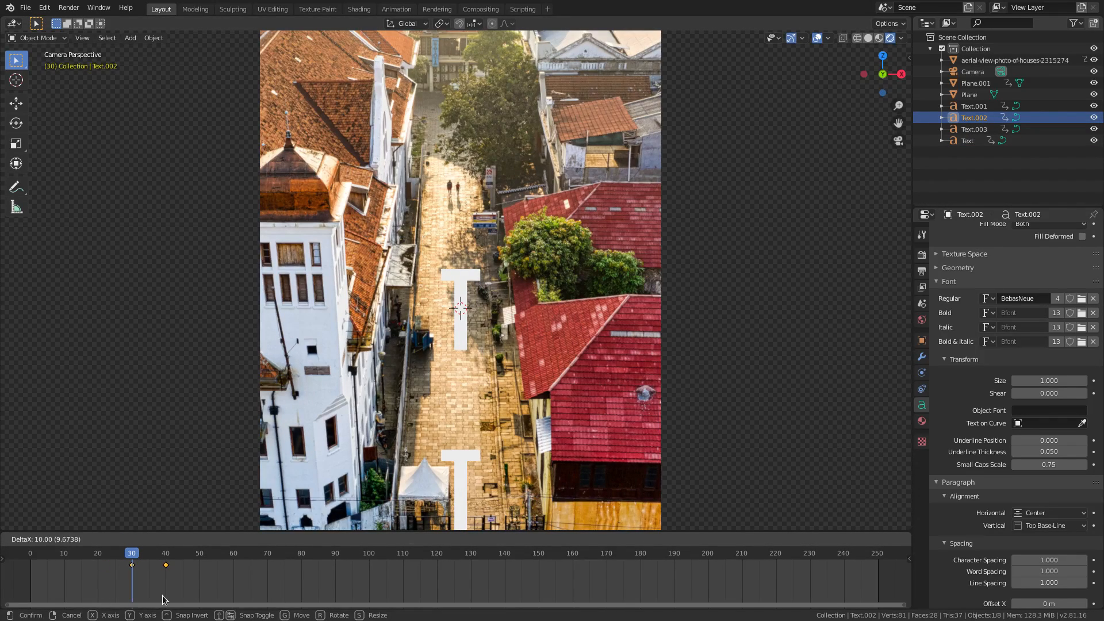
{"action": "left_click", "coordinate": [157, 596]}
Shift Text.003's location keyframes 15 frames later, to frames 35 and 45
{"action": "left_click", "coordinate": [975, 129]}
{"action": "key", "text": "g"}
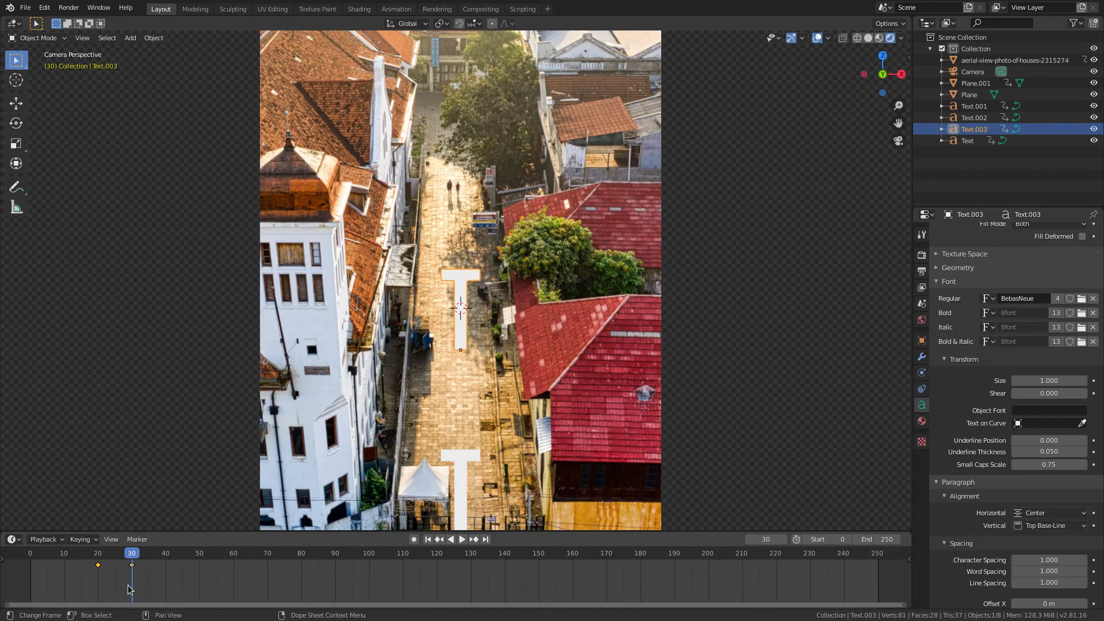
{"action": "left_click", "coordinate": [178, 588]}
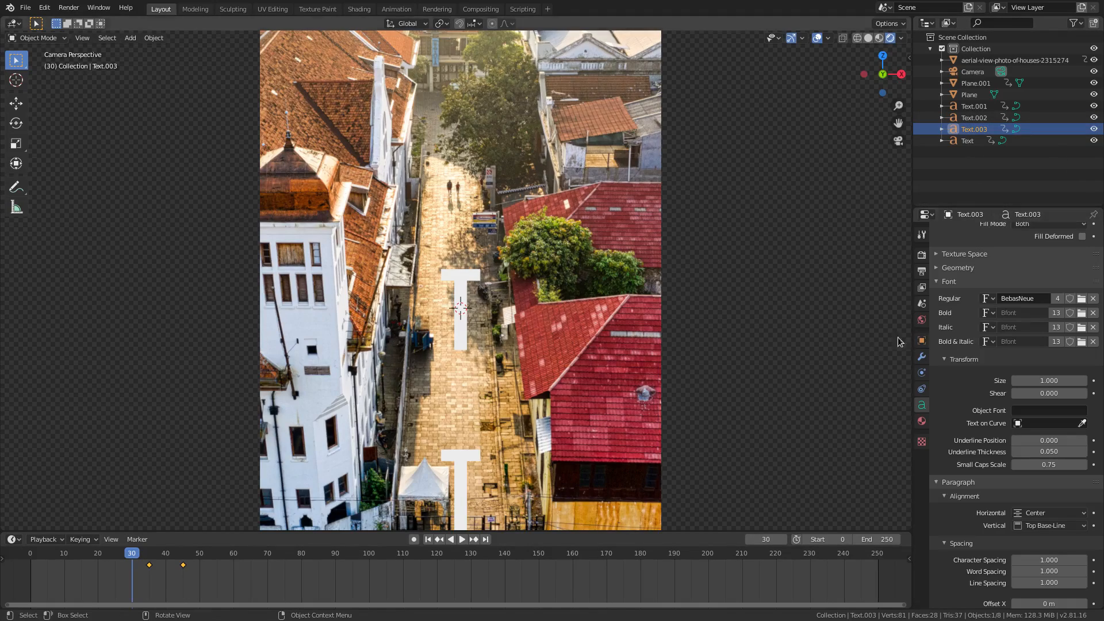
Replace the letter in Text.001 with E, working at frame 32 where the rising copies are separated
{"action": "scroll", "coordinate": [558, 339], "scroll_direction": "down", "scroll_amount": 2}
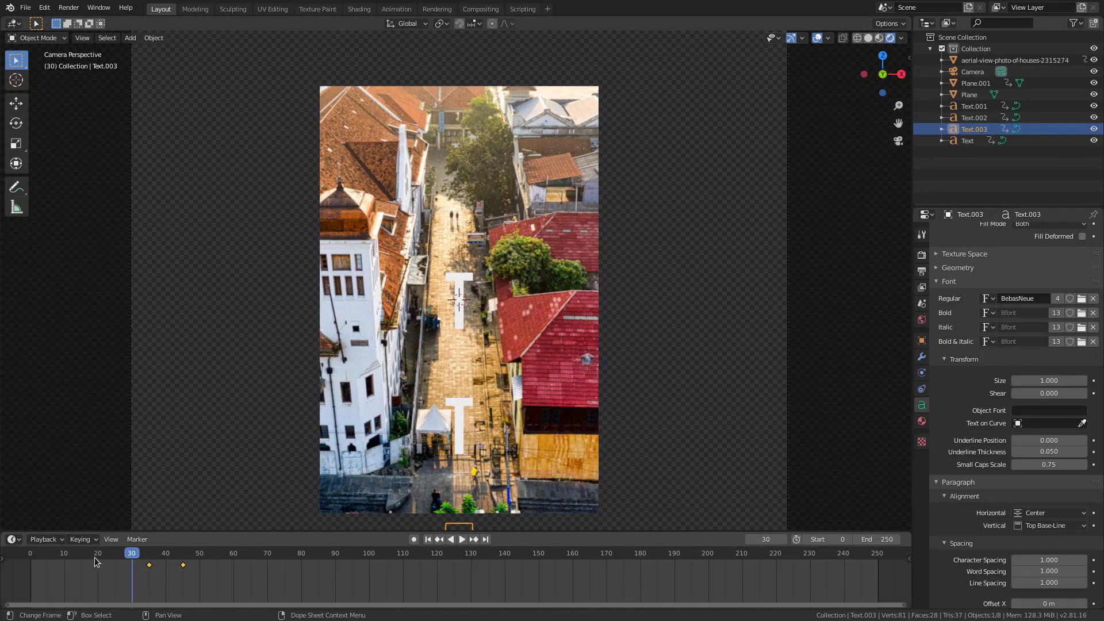
{"action": "left_click_drag", "start_coordinate": [95, 558], "coordinate": [138, 558]}
{"action": "left_click", "coordinate": [458, 346]}
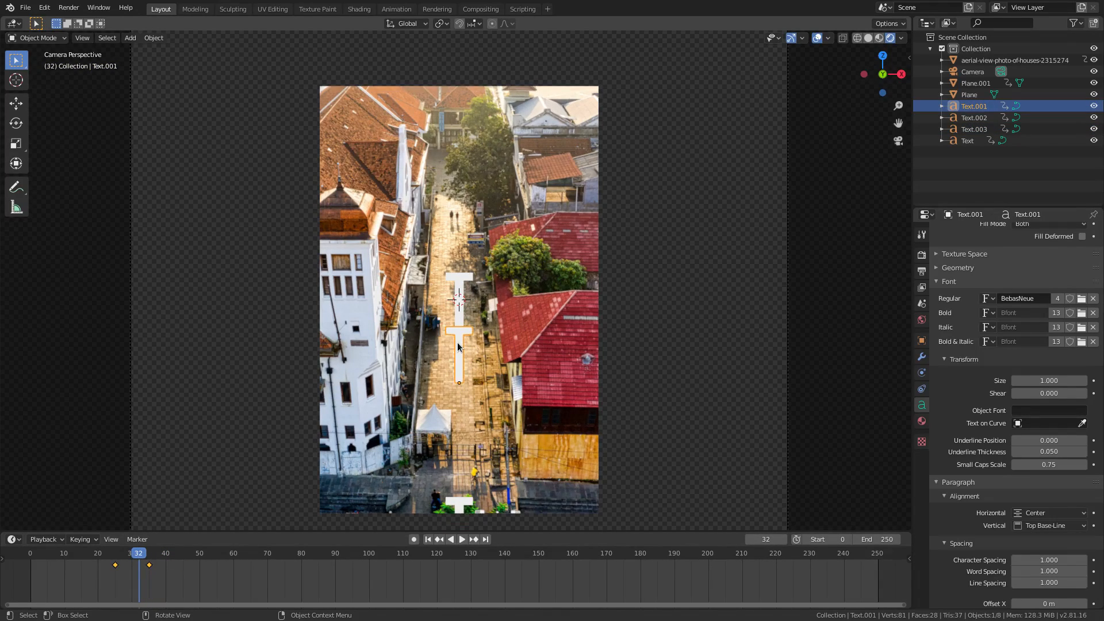
{"action": "key", "text": "Tab"}
{"action": "key", "text": "BackSpace"}
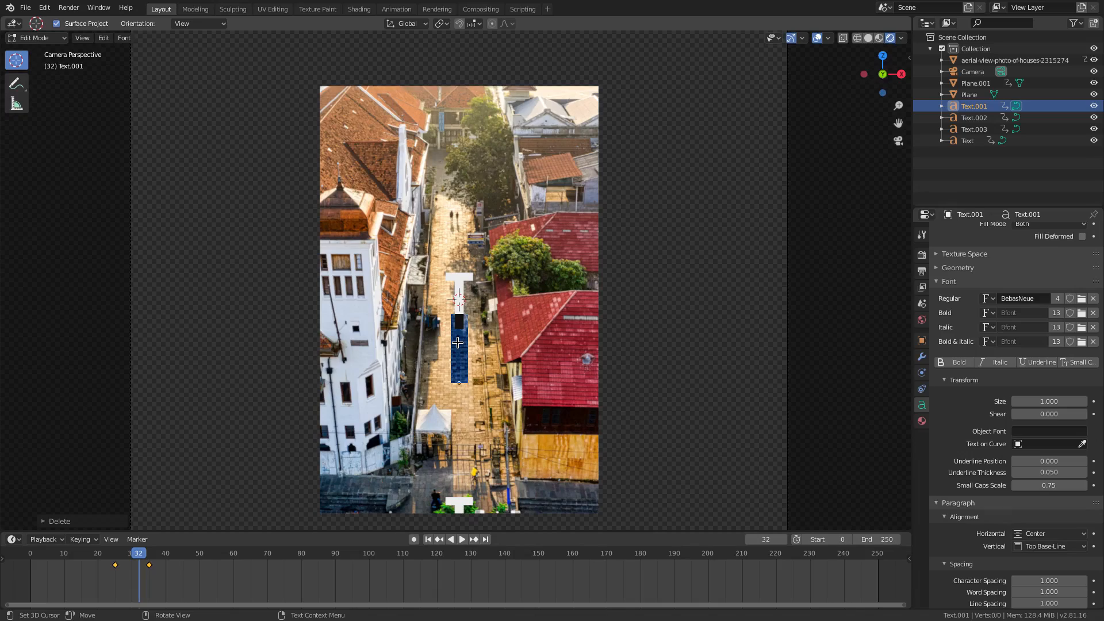
{"action": "type", "text": "E"}
{"action": "key", "text": "Tab"}
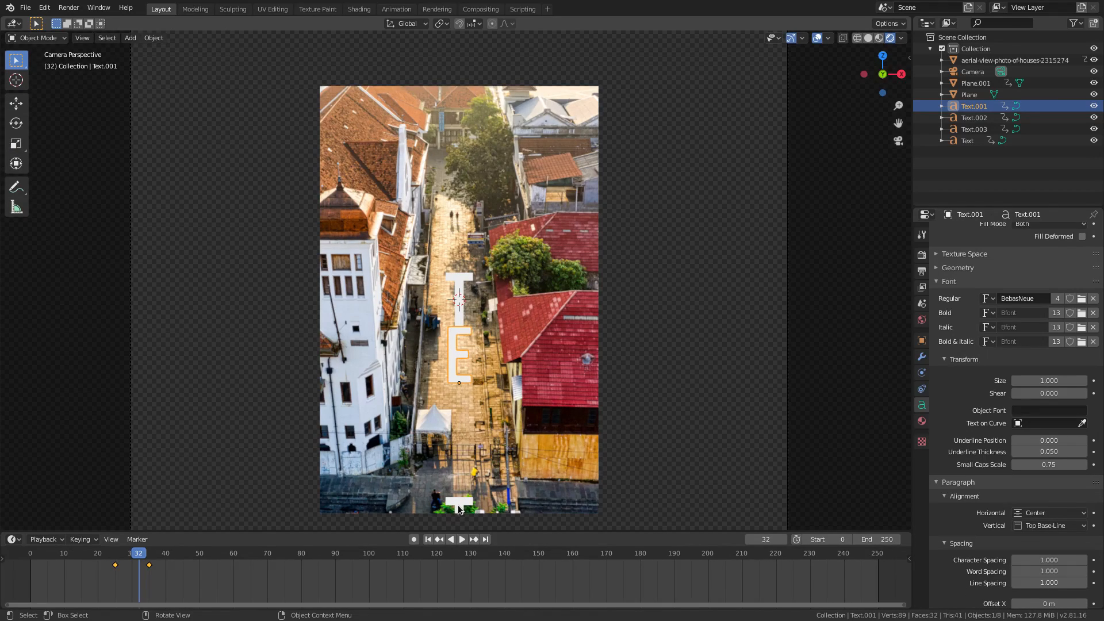
Replace the letter in Text.002 with X and preview the rising letters up to frame 33
{"action": "left_click", "coordinate": [460, 509]}
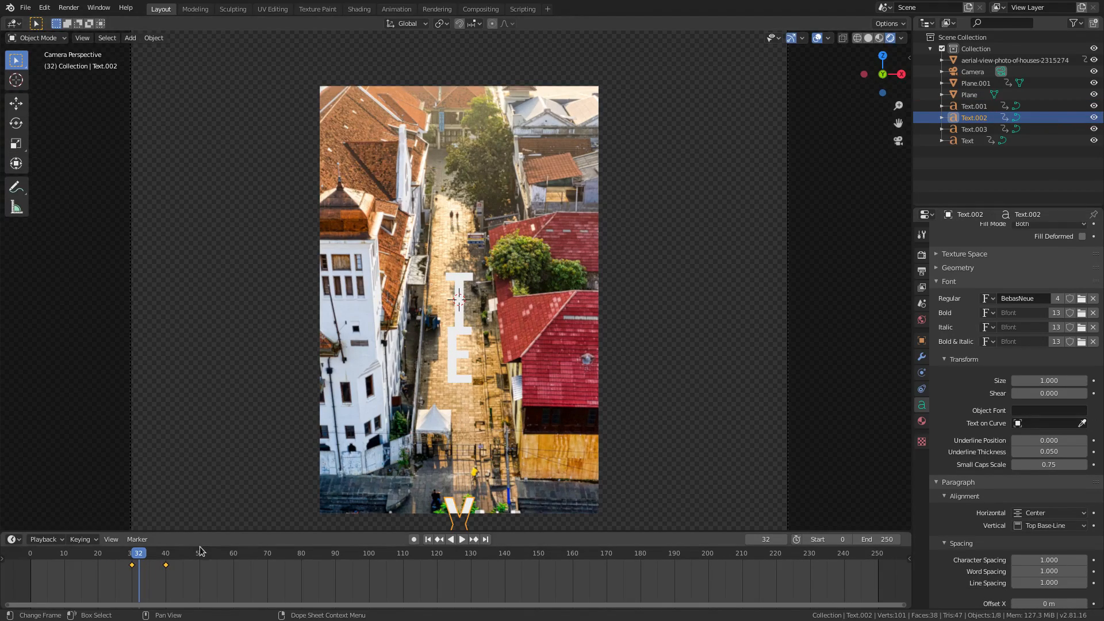
{"action": "key", "text": "space"}
{"action": "left_click", "coordinate": [139, 554]}
{"action": "mouse_move", "coordinate": [139, 553]}
{"action": "left_mouse_down"}
{"action": "mouse_move", "coordinate": [173, 553]}
{"action": "mouse_move", "coordinate": [142, 553]}
{"action": "left_mouse_up"}
{"action": "key", "text": "space"}
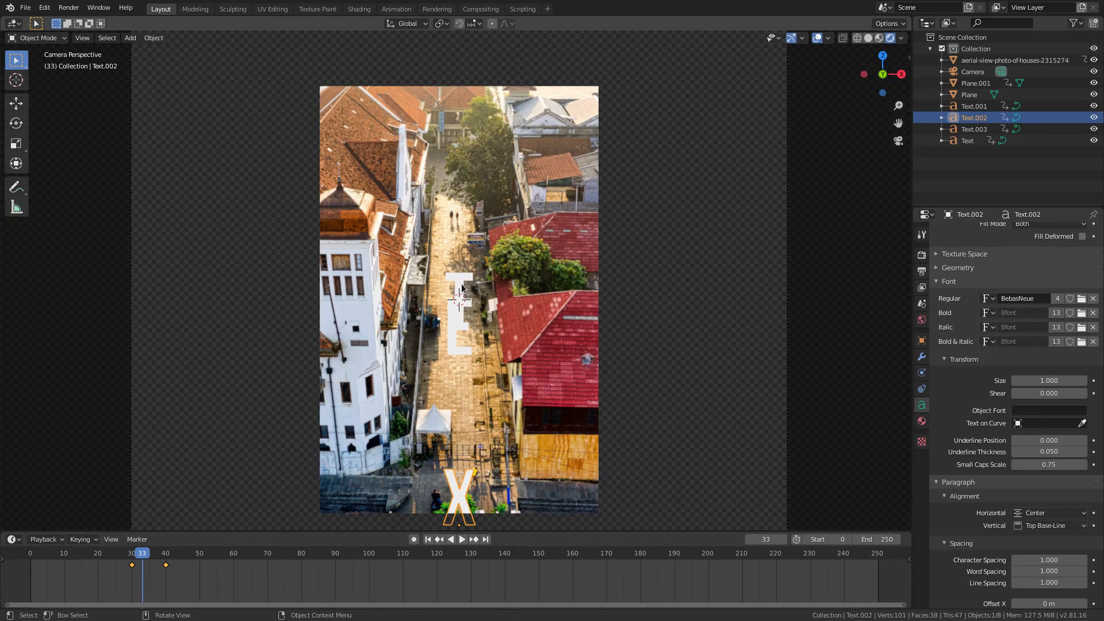
At frame 40, move the first letter T along negative X clear of the centre letters and insert a location keyframe
{"action": "left_click", "coordinate": [461, 287]}
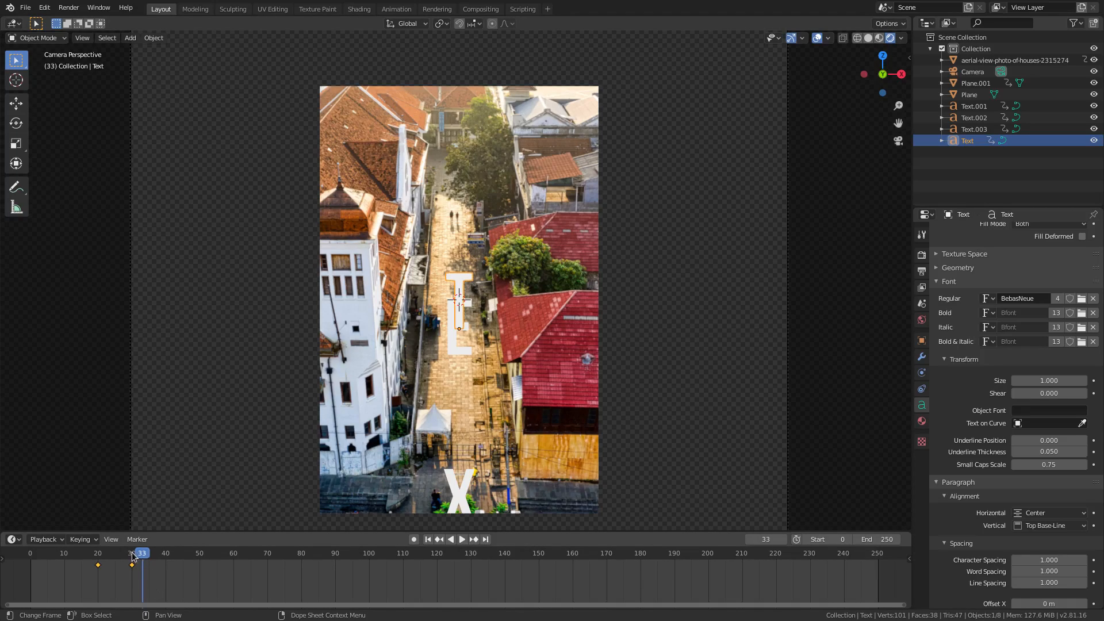
{"action": "left_click_drag", "start_coordinate": [135, 554], "coordinate": [166, 553]}
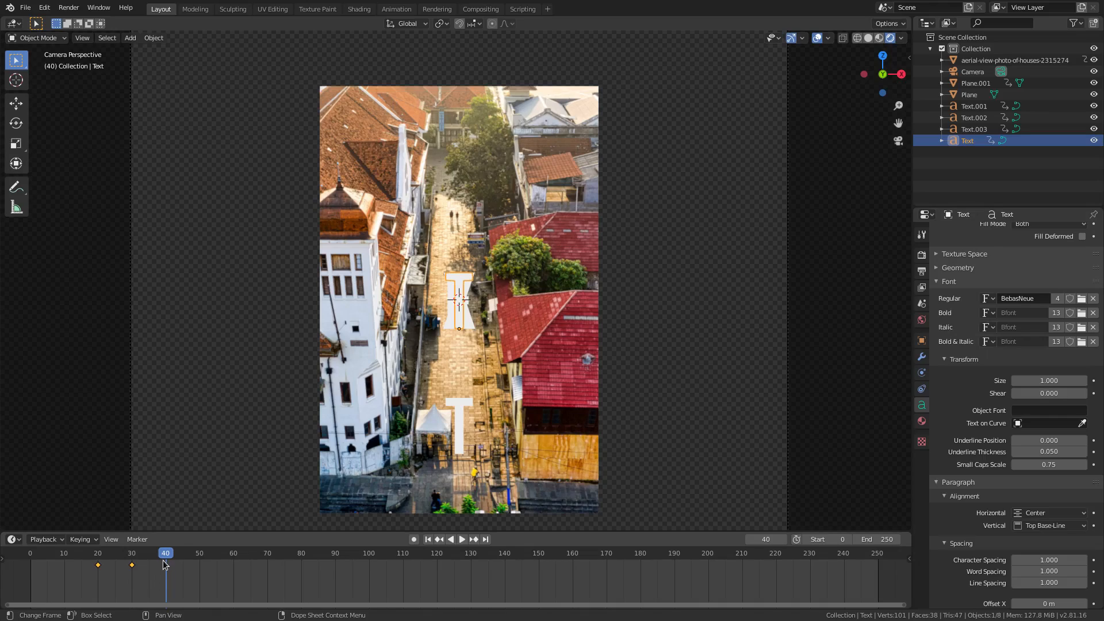
{"action": "key", "text": "g"}
{"action": "key", "text": "x"}
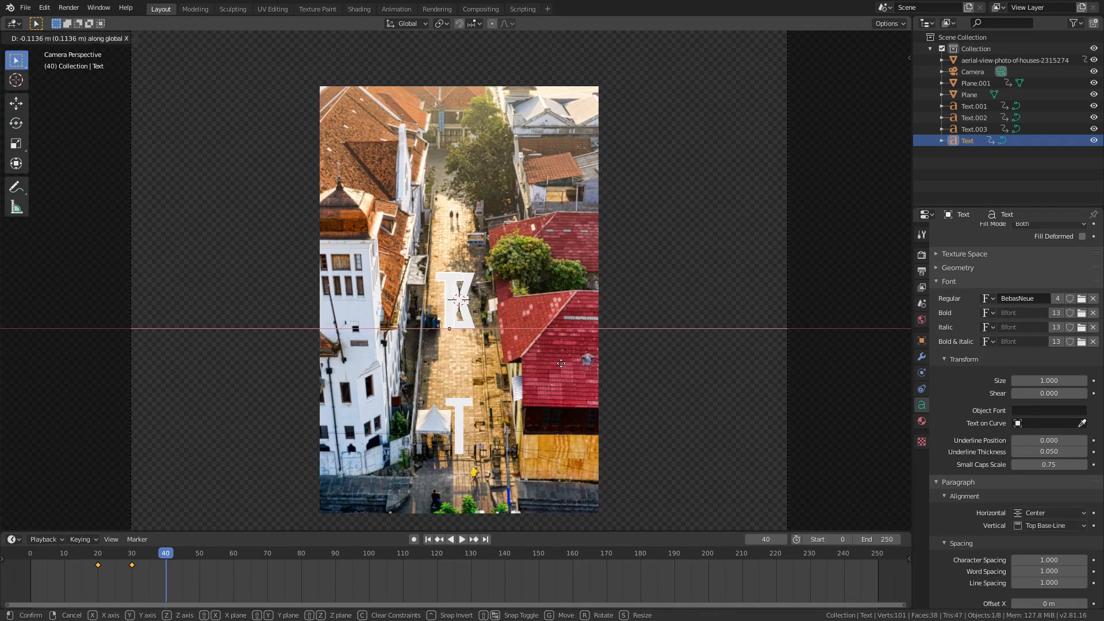
{"action": "left_click", "coordinate": [516, 362]}
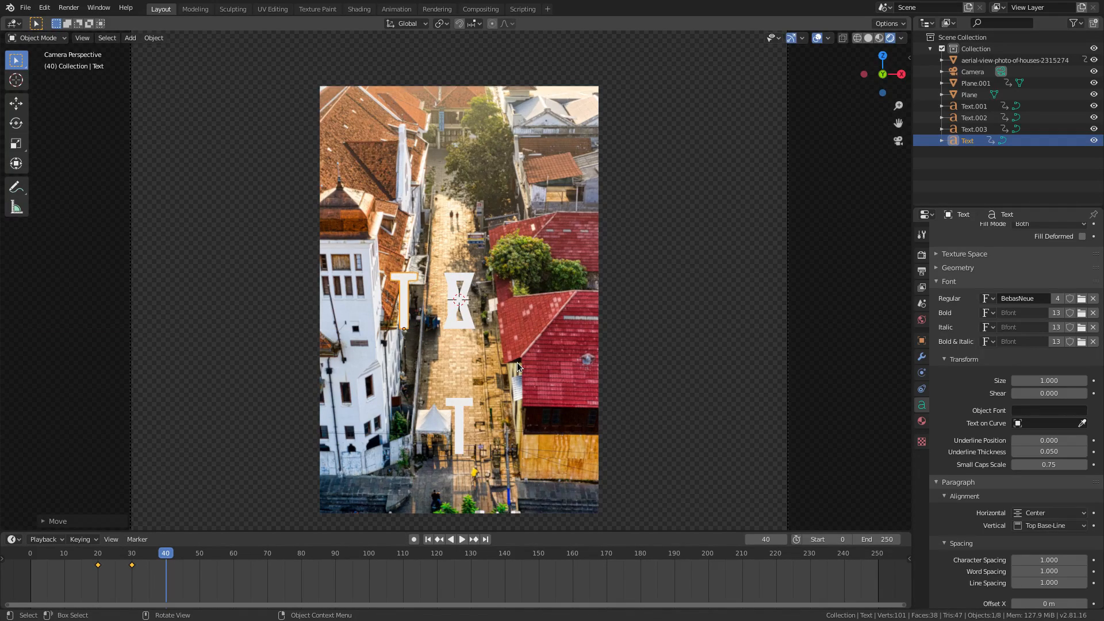
{"action": "key", "text": "i"}
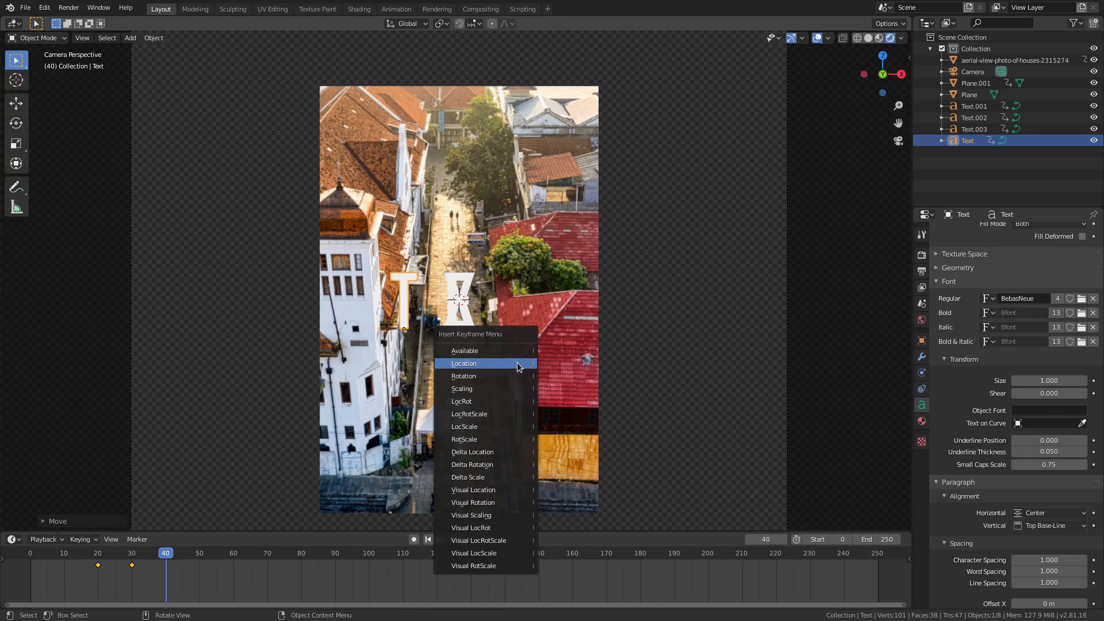
{"action": "left_click", "coordinate": [517, 367]}
At frame 45, move the letter E (Text.001) about 0.31 m along negative X and insert a location keyframe
{"action": "left_click_drag", "start_coordinate": [166, 553], "coordinate": [129, 554]}
{"action": "left_click", "coordinate": [457, 454]}
{"action": "key", "text": "space"}
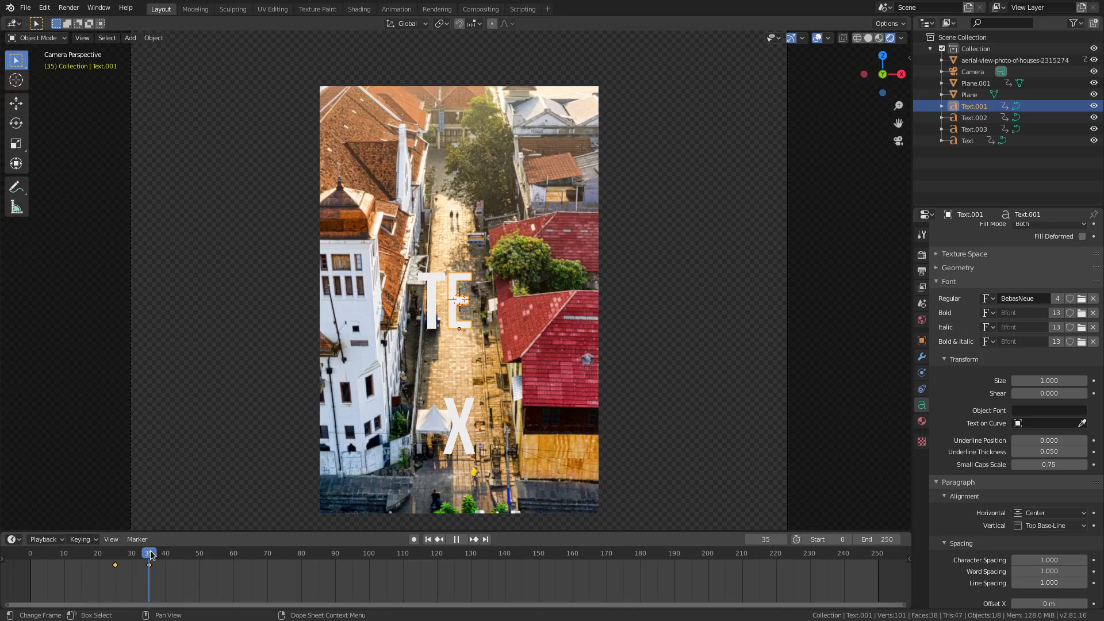
{"action": "key", "text": "space"}
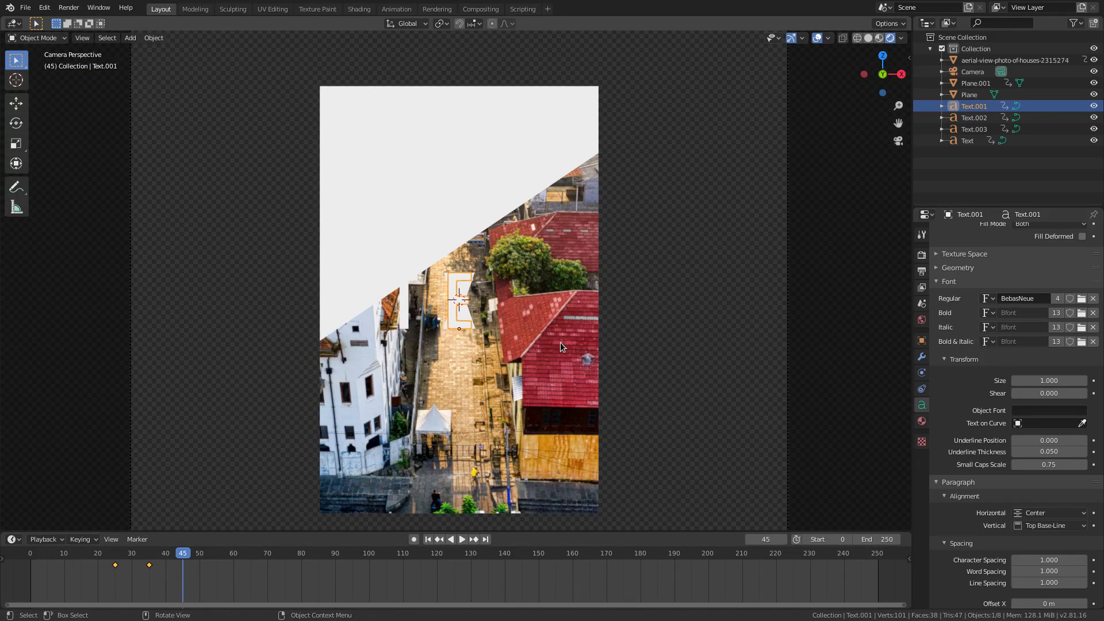
{"action": "key", "text": "g"}
{"action": "key", "text": "x"}
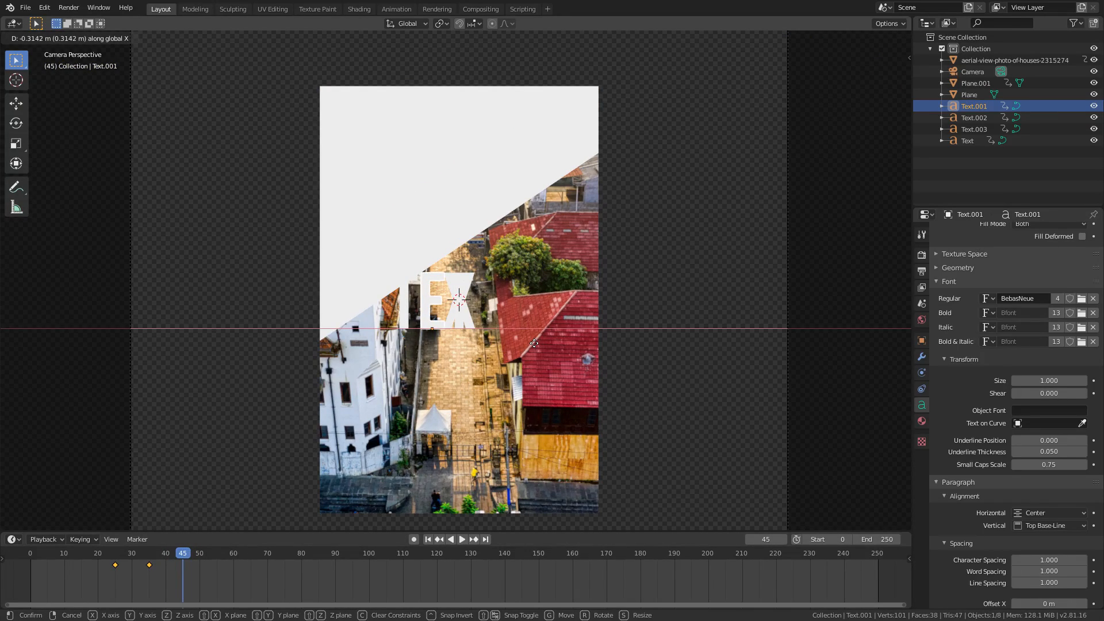
{"action": "left_click", "coordinate": [534, 343]}
{"action": "key", "text": "i"}
{"action": "left_click", "coordinate": [521, 305]}
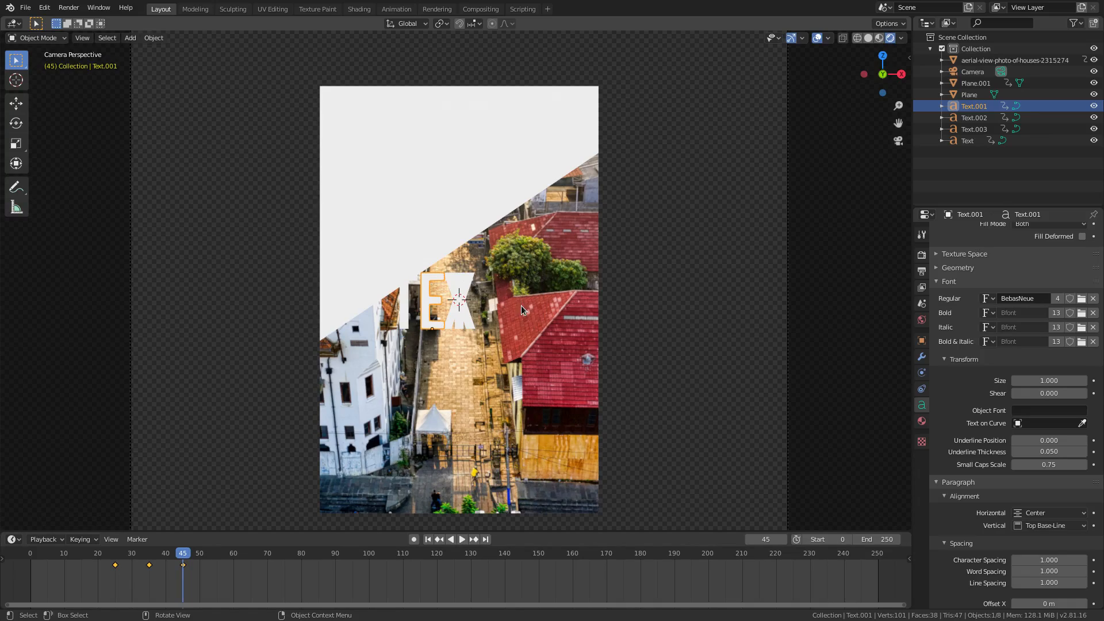
Hide the white wipe plane Plane.001, and at frame 55 move the last letter T (Text.003) about 0.39 m along positive X
{"action": "left_click", "coordinate": [502, 166]}
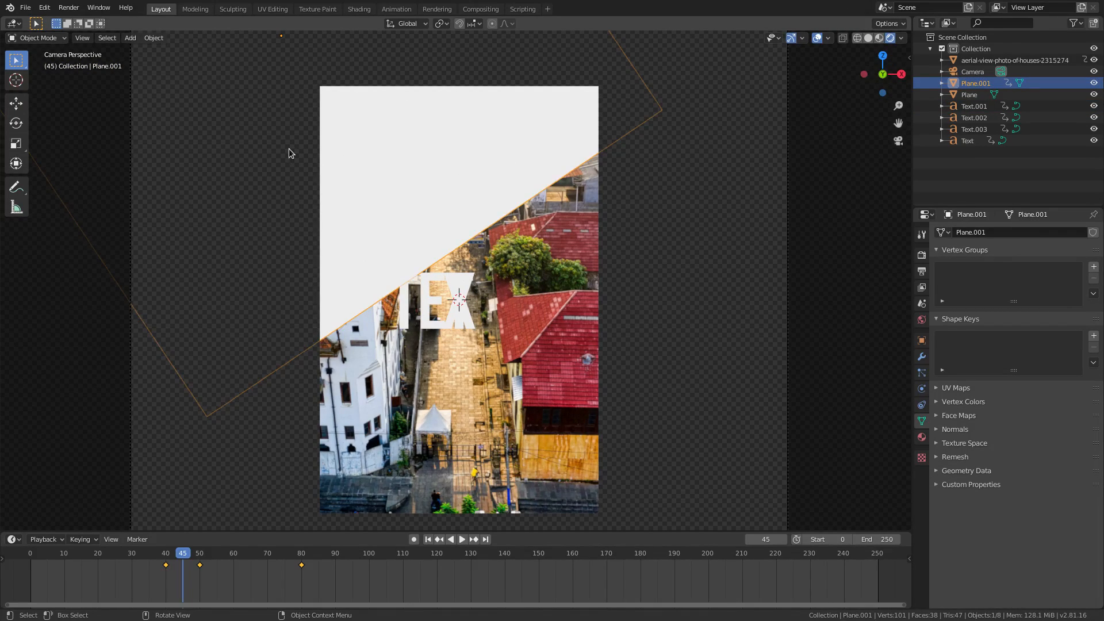
{"action": "key", "text": "h"}
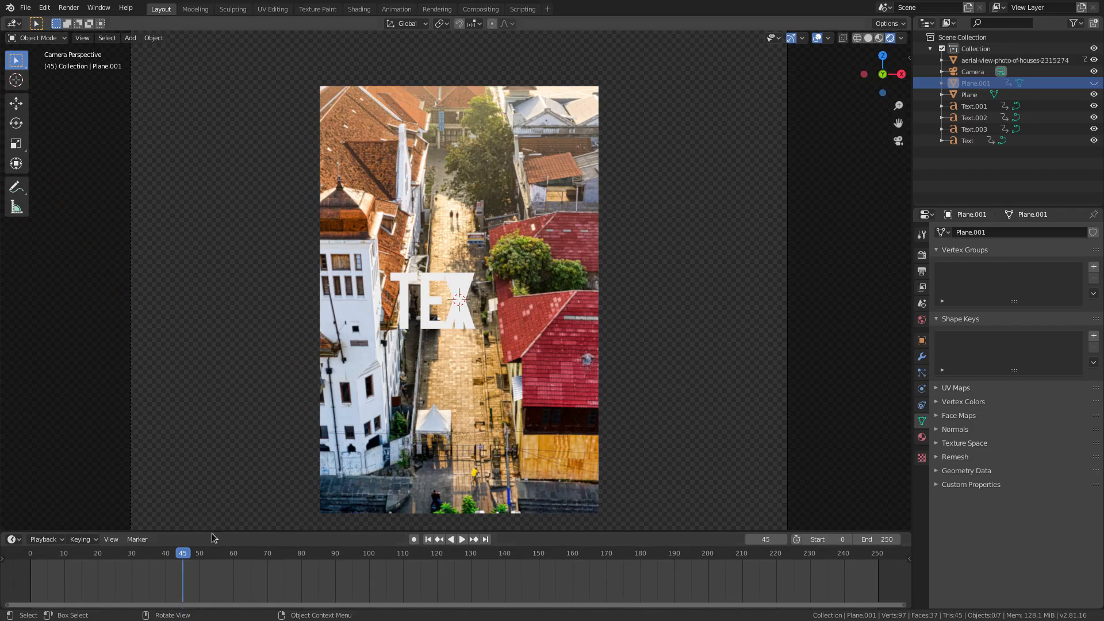
{"action": "left_click_drag", "start_coordinate": [183, 554], "coordinate": [216, 554]}
{"action": "left_click", "coordinate": [460, 406]}
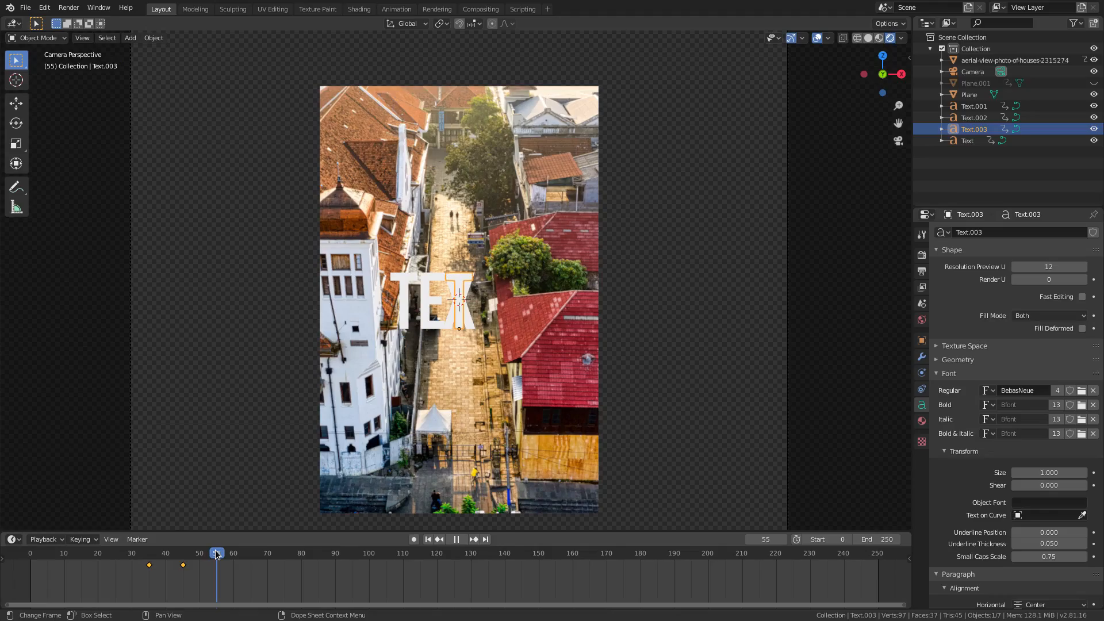
{"action": "key", "text": "g"}
{"action": "key", "text": "x"}
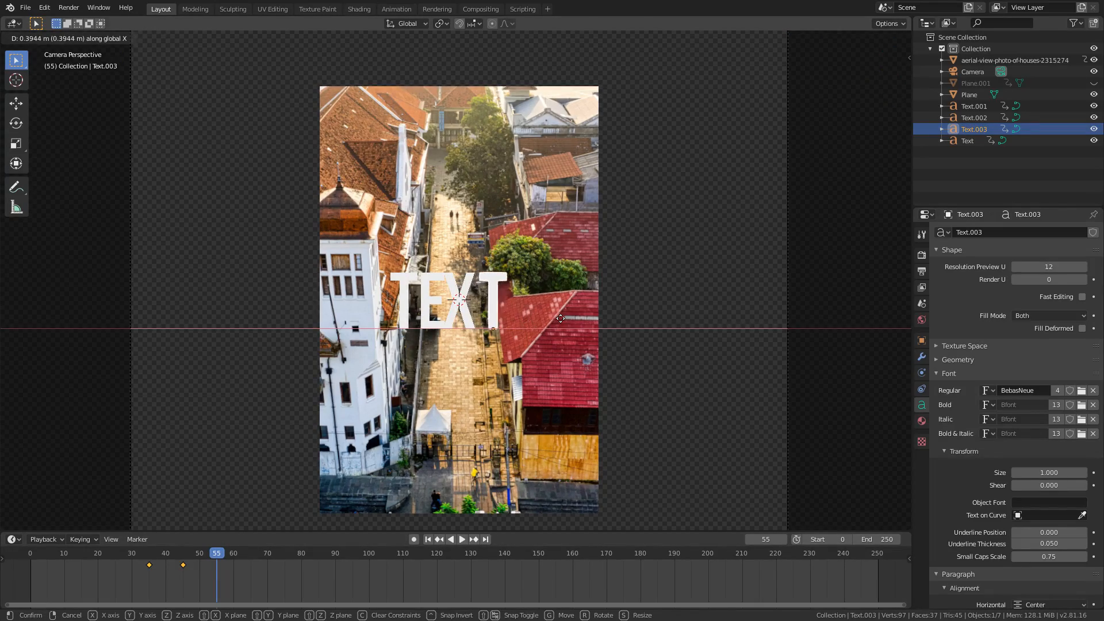